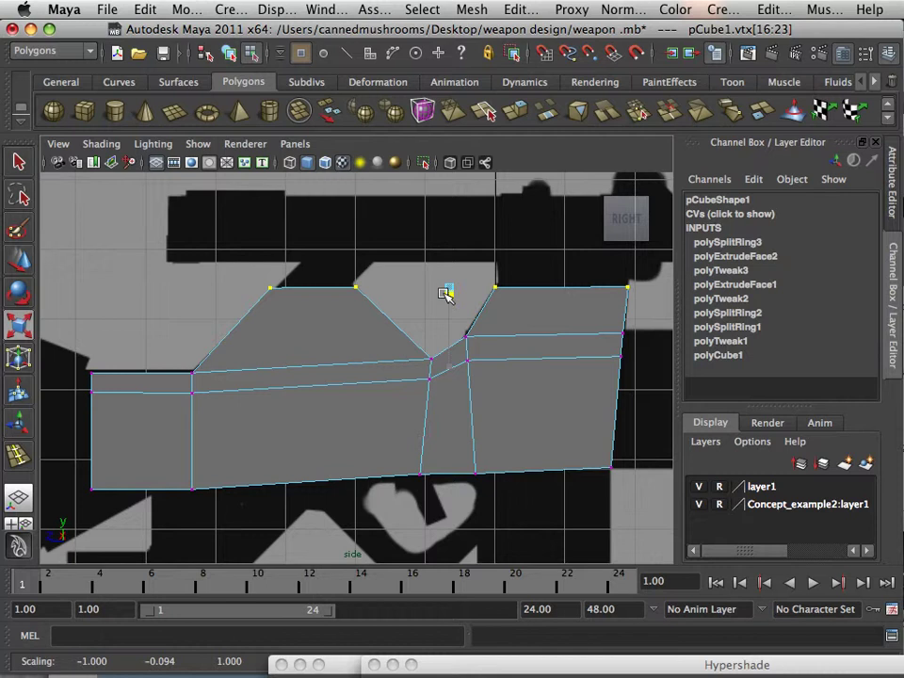
# - Move the top corner vertices of the smaller hump to match the support's outline in the side-view reference silhouette
pyautogui.scroll(2, 408, 294)
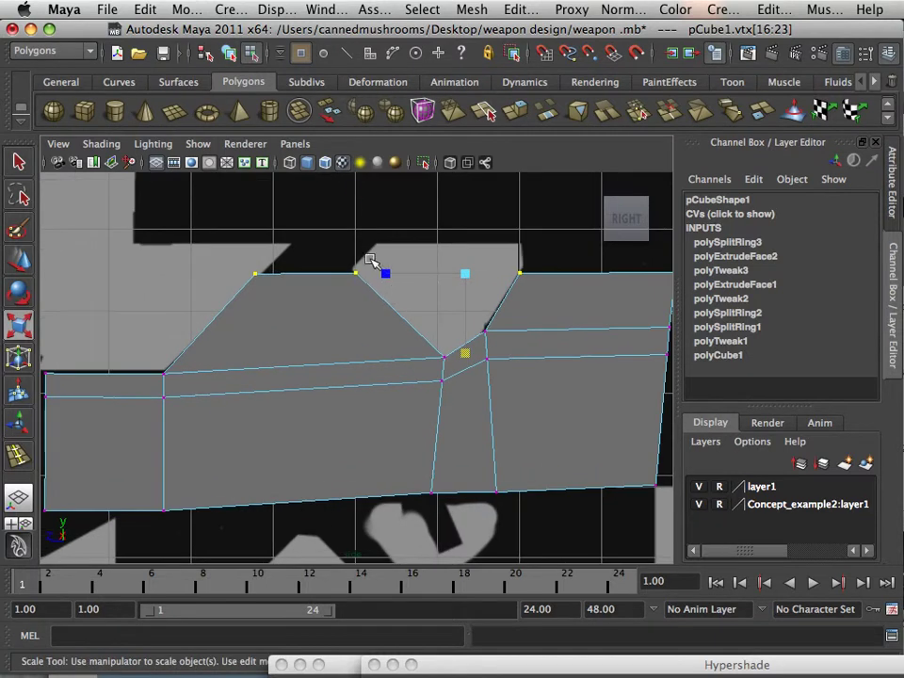
pyautogui.moveTo(370, 260); pyautogui.dragTo(278, 280)
pyautogui.click(16, 261)
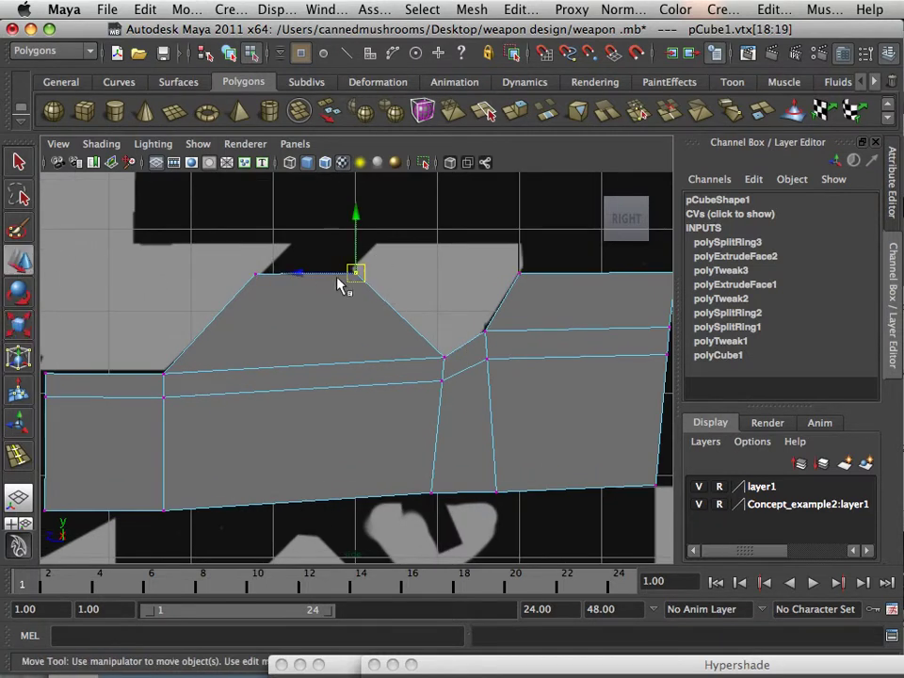
pyautogui.moveTo(359, 271); pyautogui.dragTo(351, 271)
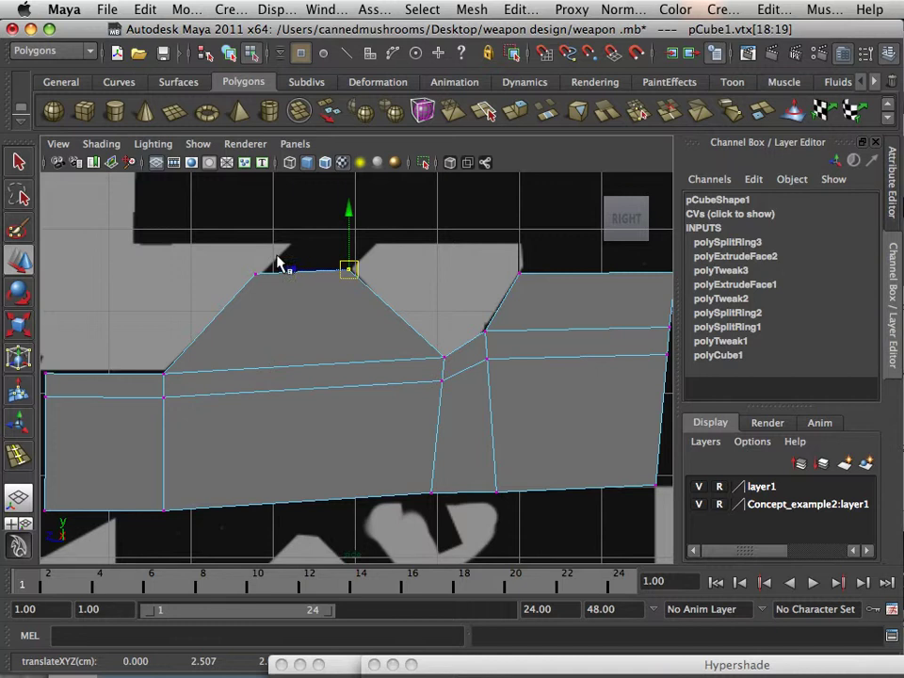
pyautogui.moveTo(279, 263); pyautogui.dragTo(246, 278)
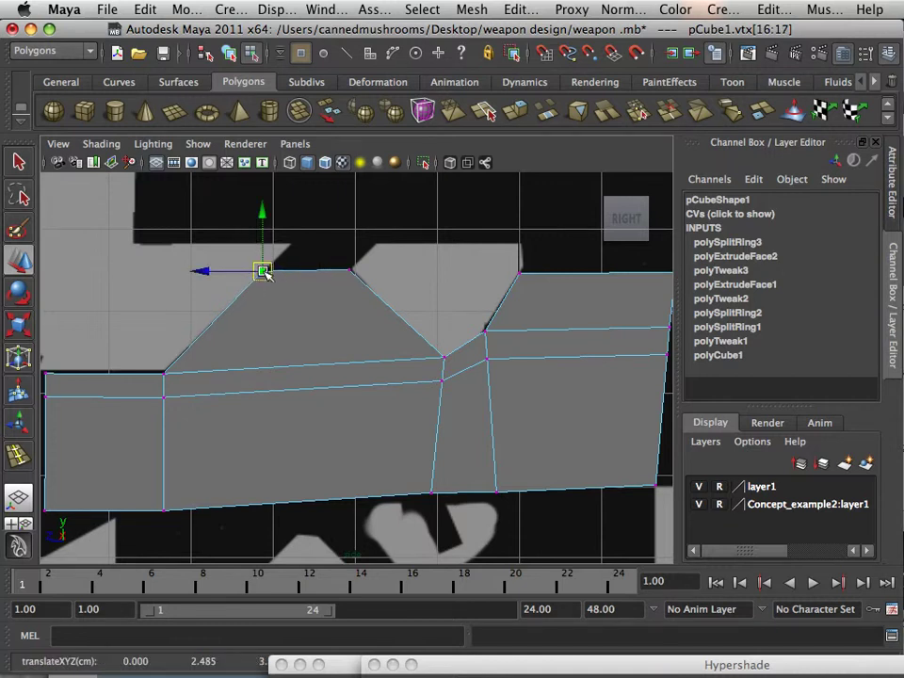
# - Adjust the top corner vertices of the longer raised block to match the reference silhouette
pyautogui.keyDown('alt'); pyautogui.moveTo(358, 310); pyautogui.dragTo(274, 345, button='middle'); pyautogui.keyUp('alt')
pyautogui.keyDown('alt'); pyautogui.moveTo(274, 345); pyautogui.dragTo(439, 297, button='right'); pyautogui.keyUp('alt')
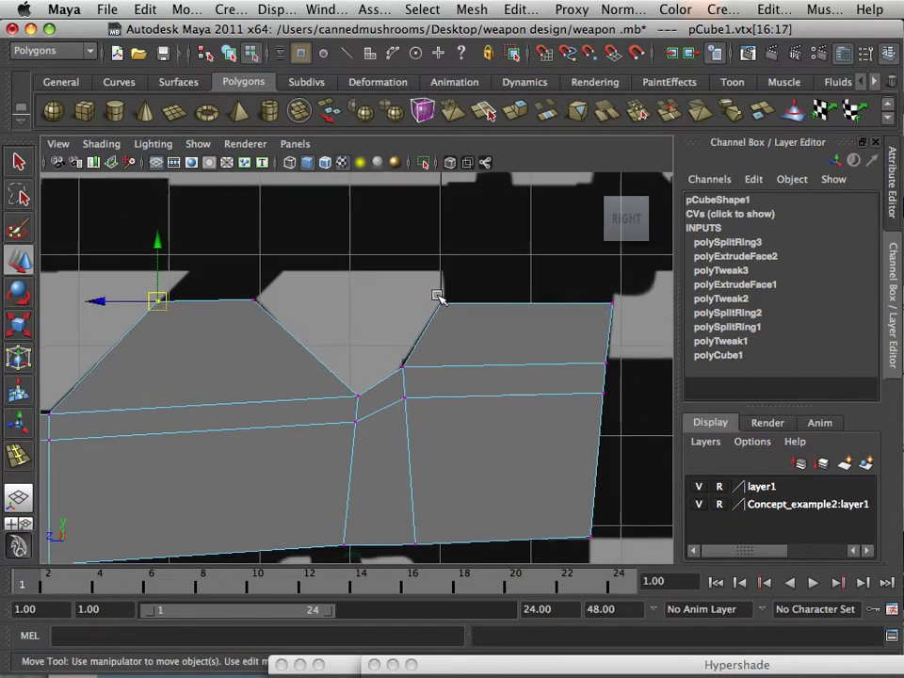
pyautogui.moveTo(610, 324); pyautogui.dragTo(622, 326)
pyautogui.moveTo(526, 249); pyautogui.dragTo(525, 243)
pyautogui.moveTo(445, 281); pyautogui.dragTo(389, 315)
pyautogui.scroll(2, 389, 315)
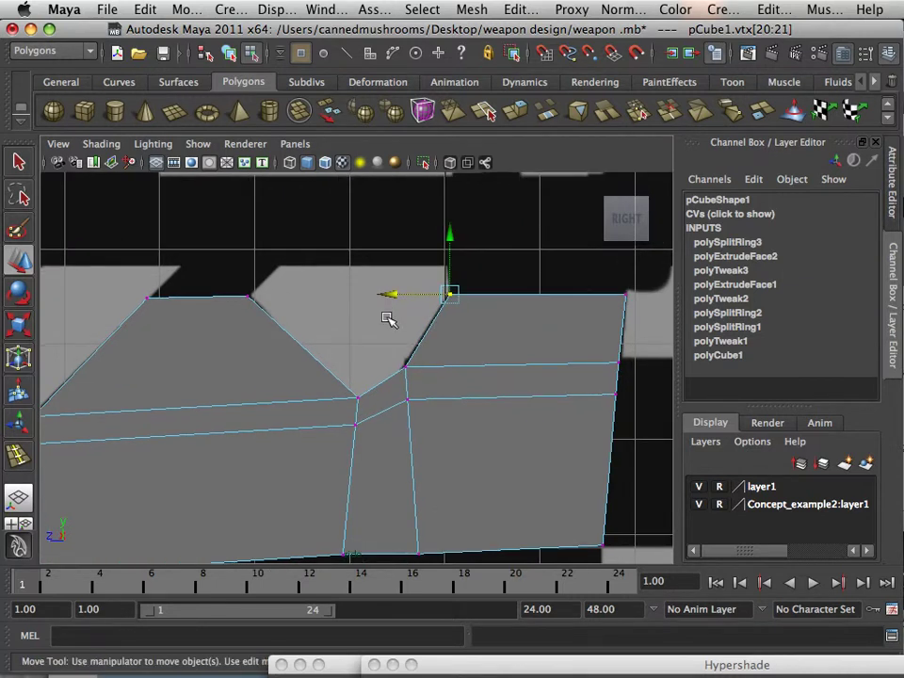
# - In the perspective view, select the top faces of both raised blocks and scale them narrower across the body's width
pyautogui.press('space')
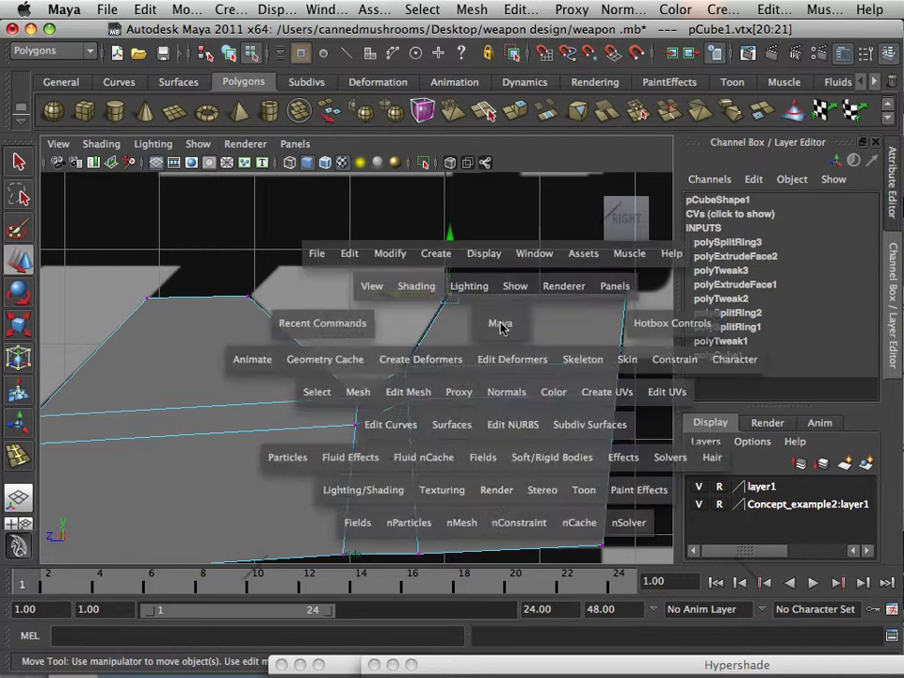
pyautogui.press('space')
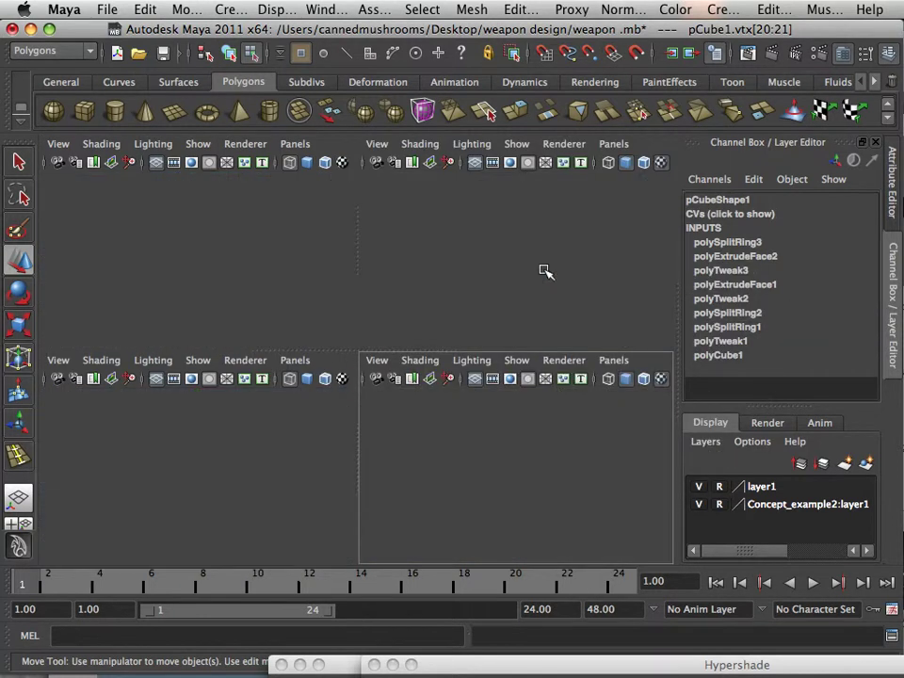
pyautogui.keyDown('alt'); pyautogui.moveTo(540, 268); pyautogui.dragTo(458, 339); pyautogui.keyUp('alt')
pyautogui.keyDown('alt'); pyautogui.moveTo(459, 339); pyautogui.dragTo(436, 309, button='middle'); pyautogui.keyUp('alt')
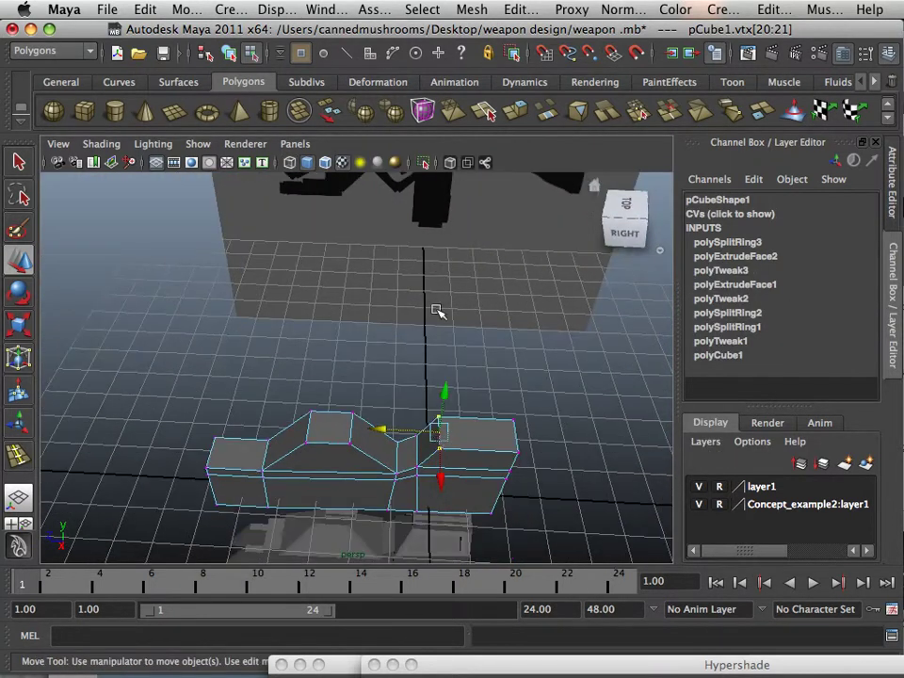
pyautogui.keyDown('alt'); pyautogui.moveTo(438, 444); pyautogui.dragTo(441, 429); pyautogui.keyUp('alt')
pyautogui.moveTo(474, 399); pyautogui.dragTo(471, 377, button='right')
pyautogui.click(468, 385)
pyautogui.keyDown('shift'); pyautogui.click(334, 389); pyautogui.keyUp('shift')
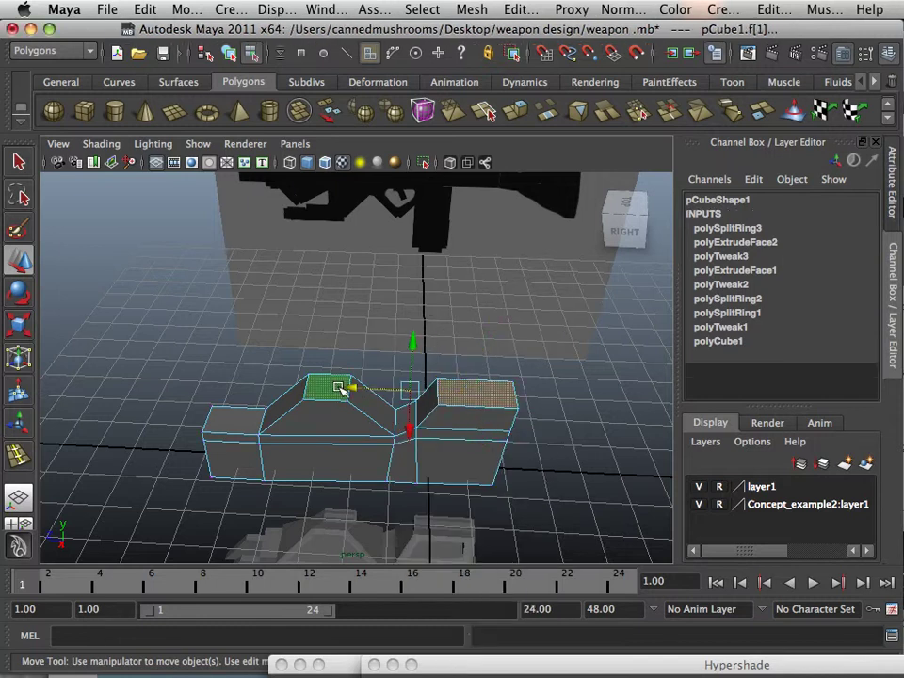
pyautogui.scroll(-2, 335, 388)
pyautogui.scroll(4, 337, 388)
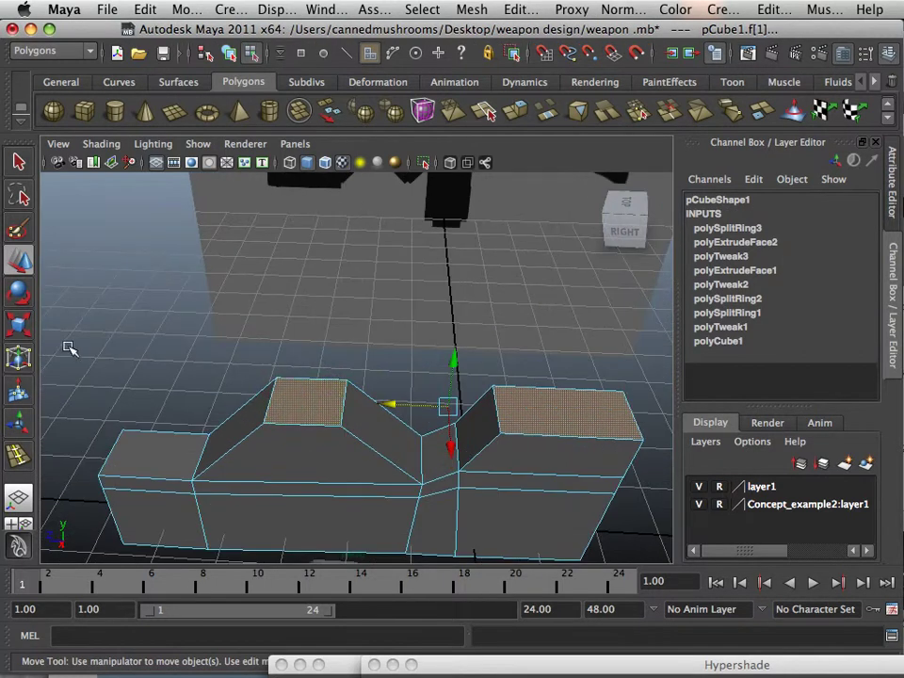
pyautogui.click(19, 327)
pyautogui.keyDown('alt'); pyautogui.moveTo(239, 383); pyautogui.dragTo(210, 377); pyautogui.keyUp('alt')
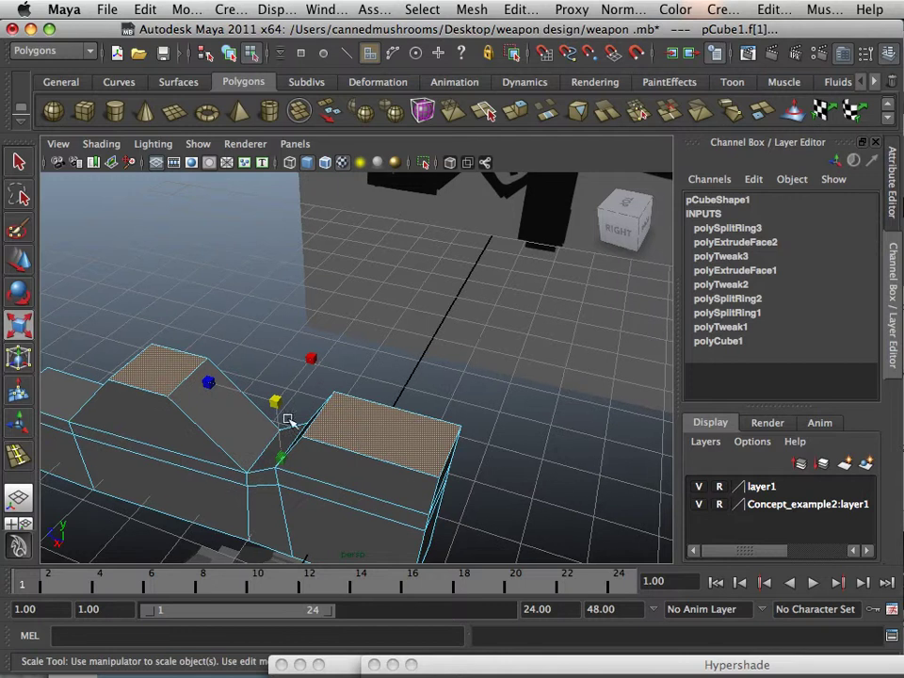
pyautogui.moveTo(311, 360); pyautogui.dragTo(284, 370)
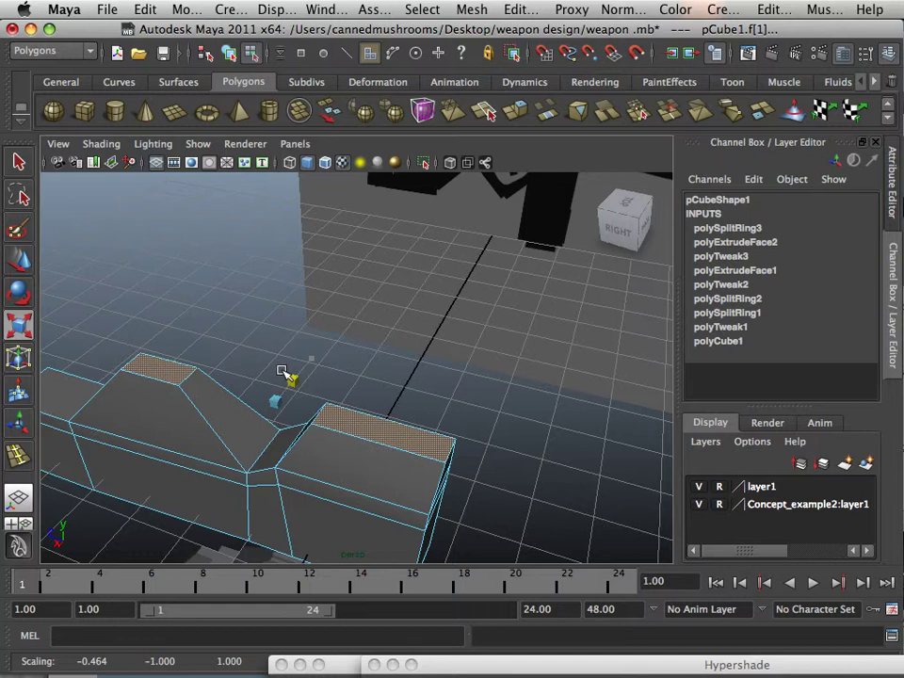
# - Select the sloped side faces of both raised blocks and the thin strips below them, on both sides of the body
pyautogui.keyDown('alt'); pyautogui.moveTo(229, 384); pyautogui.dragTo(434, 392); pyautogui.keyUp('alt')
pyautogui.scroll(4, 266, 422)
pyautogui.scroll(-4, 267, 422)
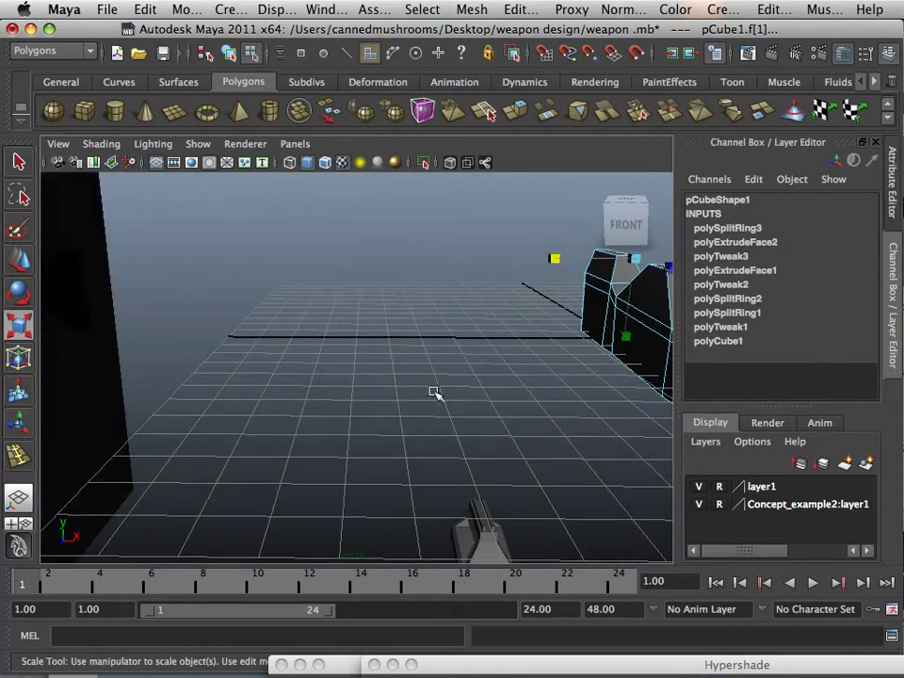
pyautogui.keyDown('alt'); pyautogui.moveTo(349, 403); pyautogui.dragTo(201, 458); pyautogui.keyUp('alt')
pyautogui.scroll(3, 201, 458)
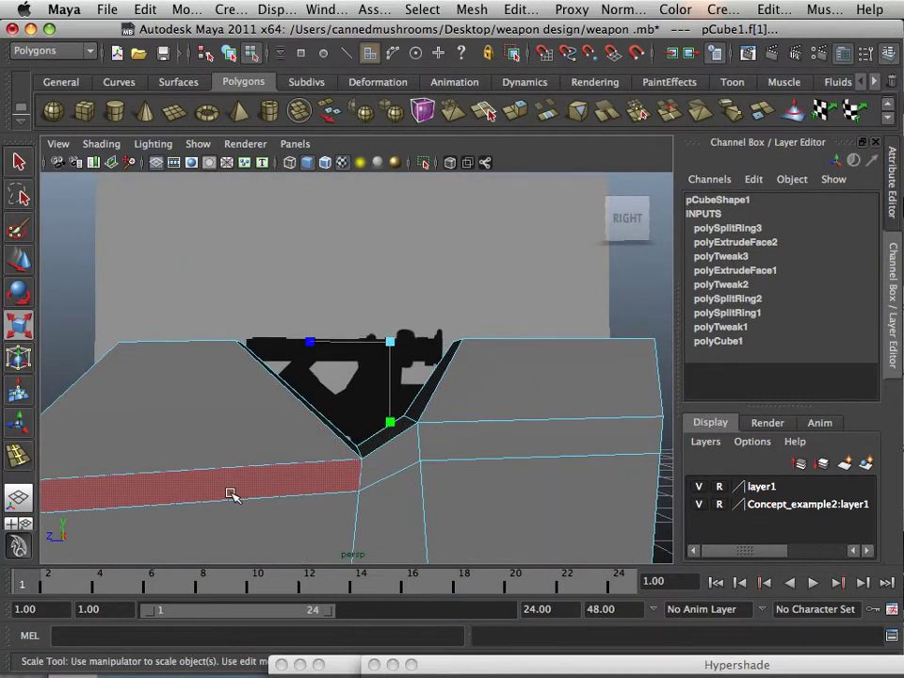
pyautogui.moveTo(231, 494); pyautogui.dragTo(228, 365, button='right')
pyautogui.click(252, 471)
pyautogui.keyDown('shift'); pyautogui.click(242, 444); pyautogui.keyUp('shift')
pyautogui.keyDown('shift'); pyautogui.click(494, 452); pyautogui.keyUp('shift')
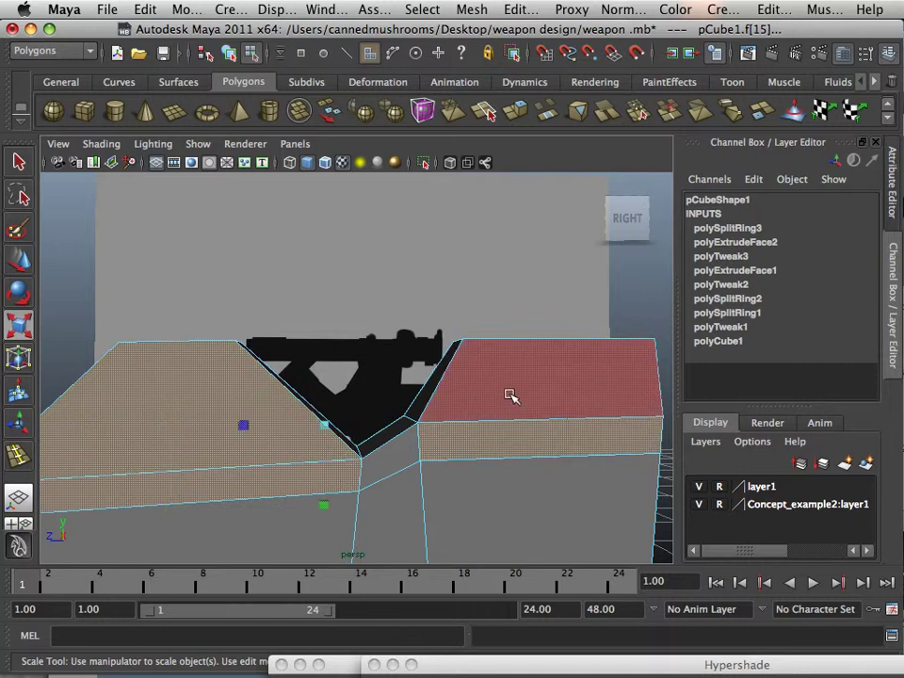
pyautogui.keyDown('shift'); pyautogui.click(509, 395); pyautogui.keyUp('shift')
pyautogui.keyDown('alt'); pyautogui.moveTo(478, 434); pyautogui.dragTo(551, 426); pyautogui.keyUp('alt')
pyautogui.click(545, 420)
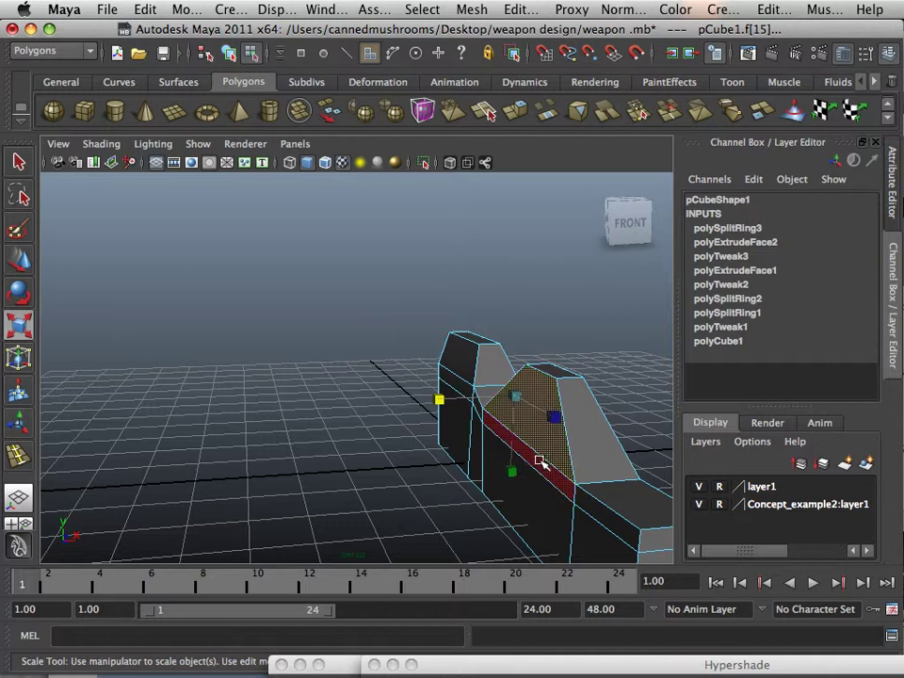
pyautogui.keyDown('shift'); pyautogui.click(468, 366); pyautogui.keyUp('shift')
# - Extrude the selected side faces slightly outward to form raised side panels
pyautogui.keyDown('alt'); pyautogui.moveTo(474, 388); pyautogui.dragTo(343, 378); pyautogui.keyUp('alt')
pyautogui.keyDown('alt'); pyautogui.moveTo(342, 377); pyautogui.dragTo(499, 313, button='right'); pyautogui.keyUp('alt')
pyautogui.keyDown('alt'); pyautogui.moveTo(499, 314); pyautogui.dragTo(384, 339); pyautogui.keyUp('alt')
pyautogui.keyDown('alt'); pyautogui.moveTo(480, 363); pyautogui.dragTo(474, 359); pyautogui.keyUp('alt')
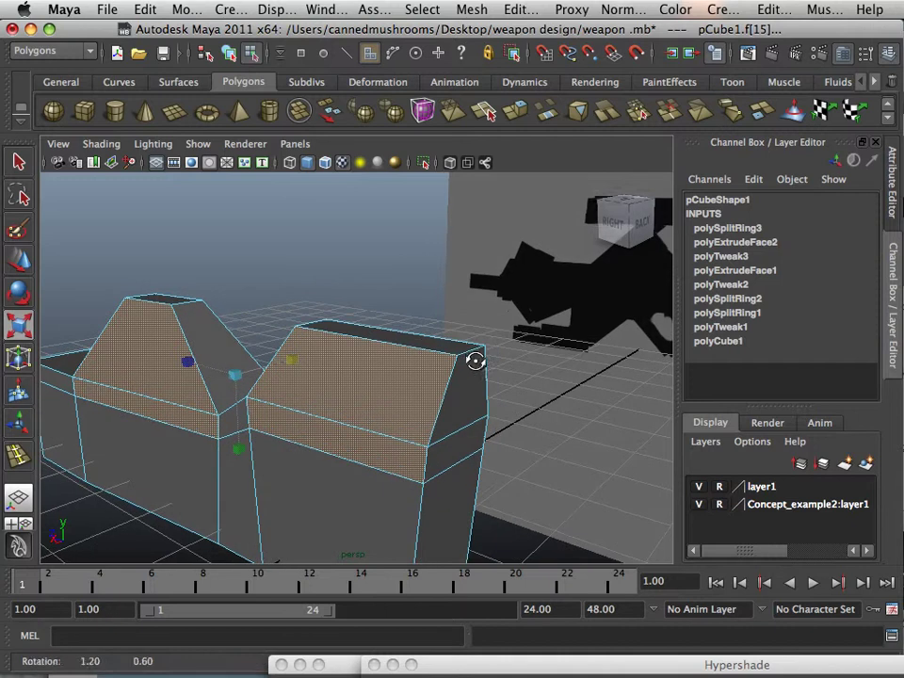
pyautogui.click(513, 111)
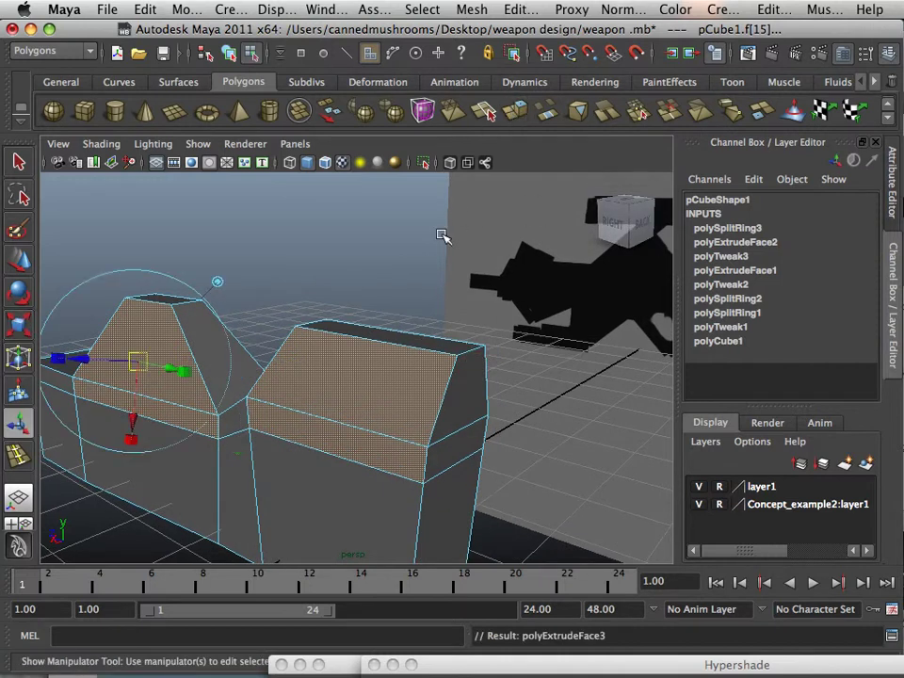
pyautogui.moveTo(90, 362); pyautogui.dragTo(226, 367)
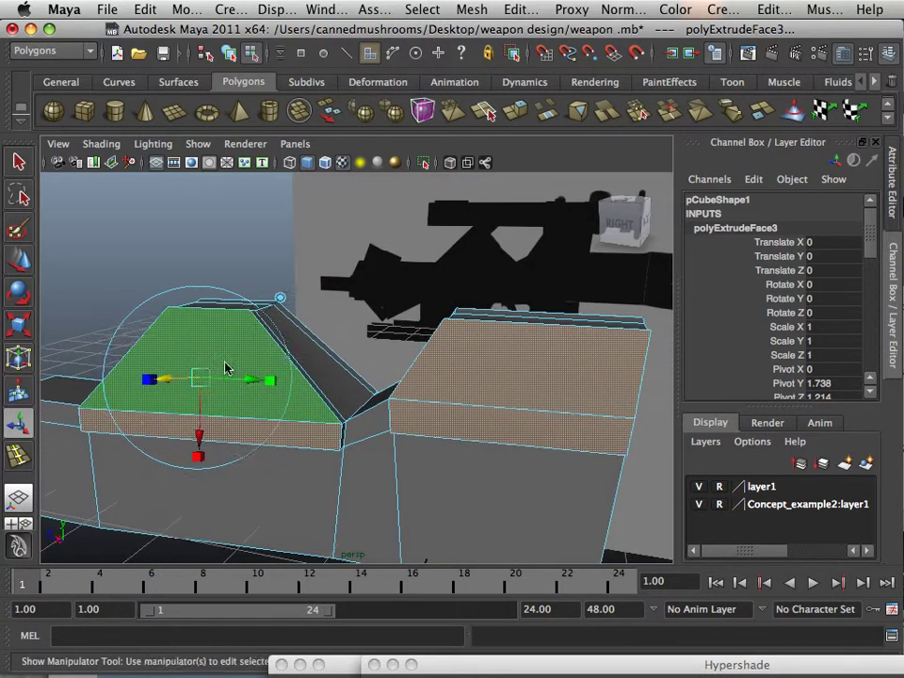
# - Select the top vertices of both raised blocks, scale them vertically, and clear the selection
pyautogui.moveTo(226, 367); pyautogui.dragTo(127, 313, button='right')
pyautogui.keyDown('alt'); pyautogui.moveTo(127, 313); pyautogui.dragTo(565, 323); pyautogui.keyUp('alt')
pyautogui.keyDown('alt'); pyautogui.moveTo(565, 323); pyautogui.dragTo(438, 323, button='middle'); pyautogui.keyUp('alt')
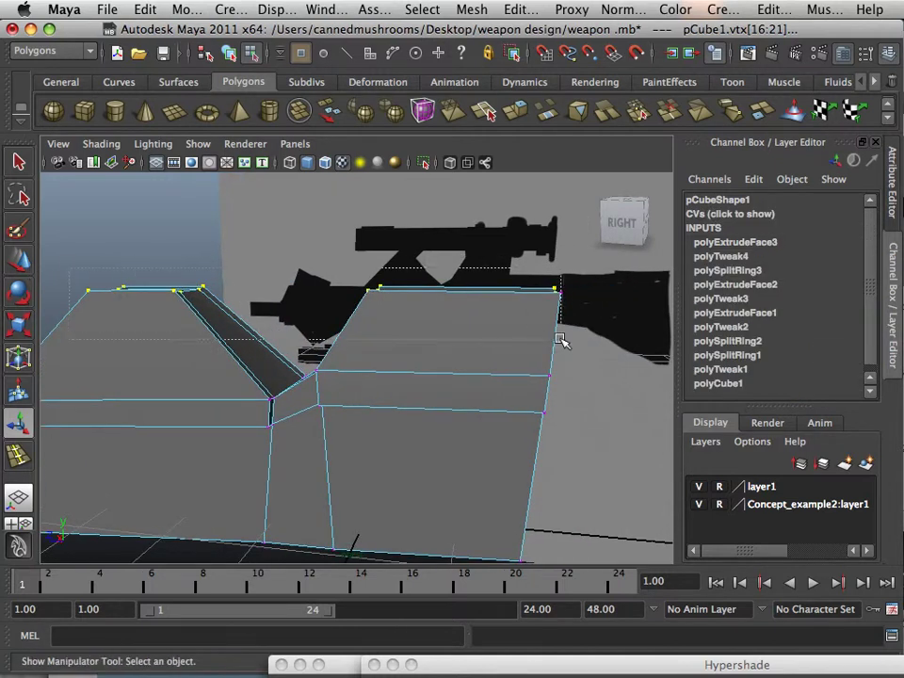
pyautogui.click(18, 325)
pyautogui.moveTo(320, 360); pyautogui.dragTo(315, 247)
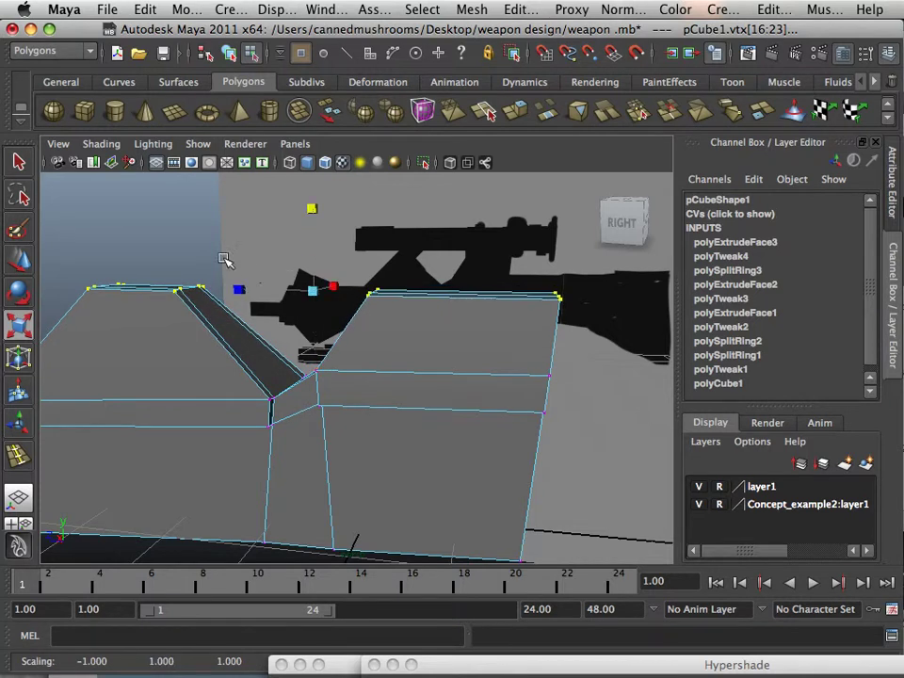
pyautogui.click(225, 259)
# - Examine the extruded side panels and the valley between the raised blocks from several angles
pyautogui.keyDown('alt'); pyautogui.moveTo(226, 259); pyautogui.dragTo(292, 341); pyautogui.keyUp('alt')
pyautogui.scroll(2, 294, 335)
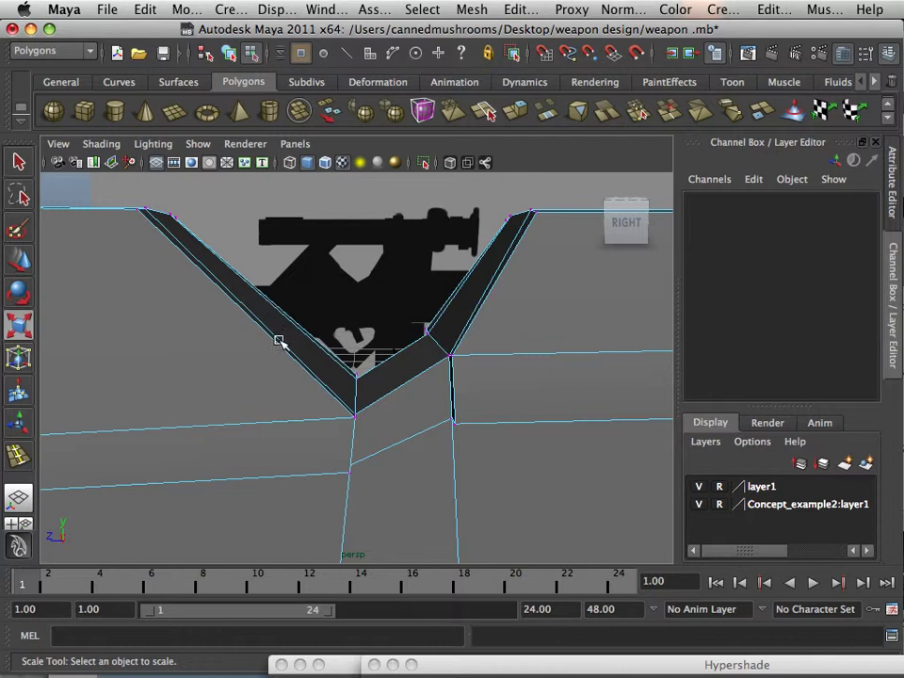
pyautogui.keyDown('alt'); pyautogui.moveTo(264, 332); pyautogui.dragTo(179, 360); pyautogui.keyUp('alt')
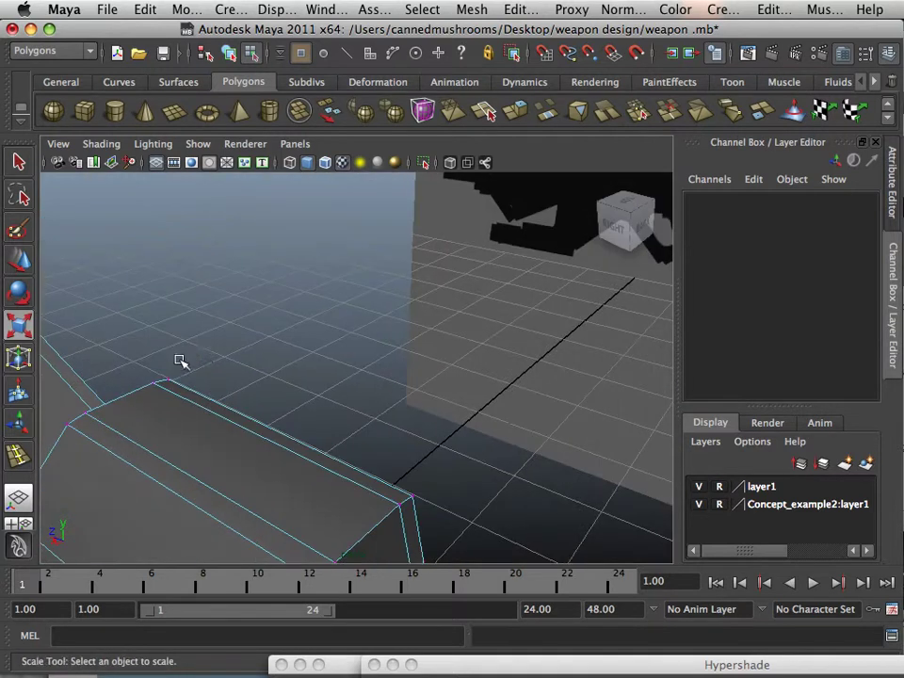
pyautogui.keyDown('alt'); pyautogui.moveTo(197, 348); pyautogui.dragTo(288, 300, button='middle'); pyautogui.keyUp('alt')
pyautogui.keyDown('alt'); pyautogui.moveTo(252, 321); pyautogui.dragTo(198, 337); pyautogui.keyUp('alt')
pyautogui.keyDown('alt'); pyautogui.moveTo(198, 337); pyautogui.dragTo(373, 316, button='middle'); pyautogui.keyUp('alt')
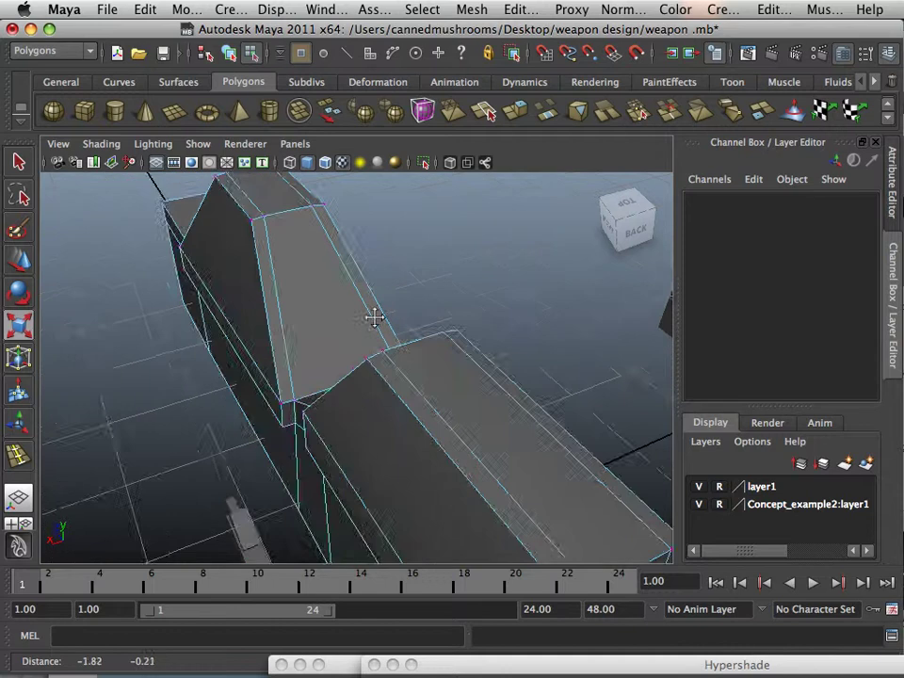
pyautogui.keyDown('alt'); pyautogui.moveTo(373, 316); pyautogui.dragTo(323, 329, button='right'); pyautogui.keyUp('alt')
pyautogui.keyDown('alt'); pyautogui.moveTo(323, 329); pyautogui.dragTo(312, 332); pyautogui.keyUp('alt')
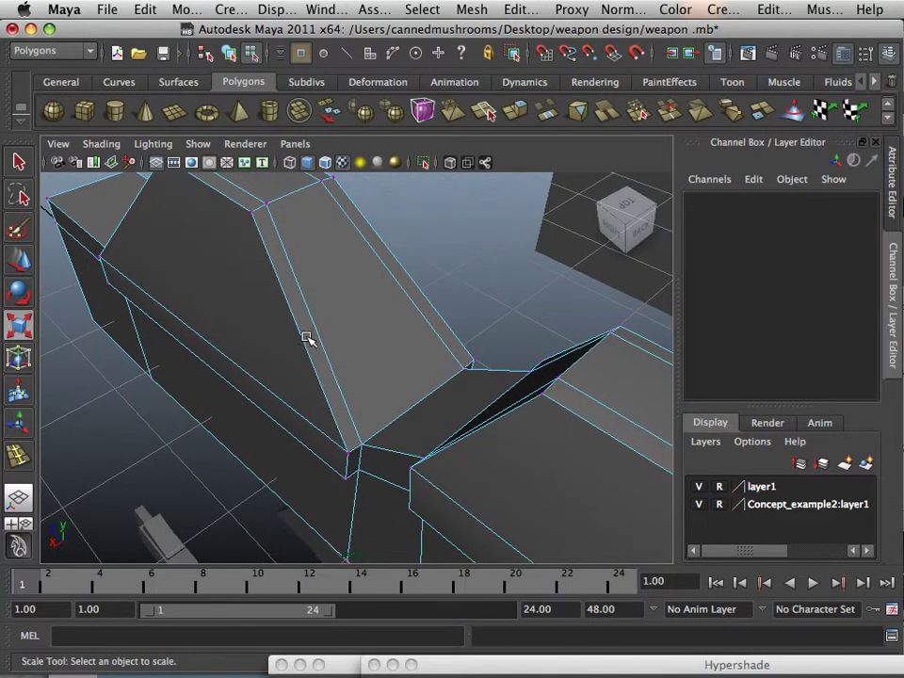
pyautogui.scroll(-2, 299, 339)
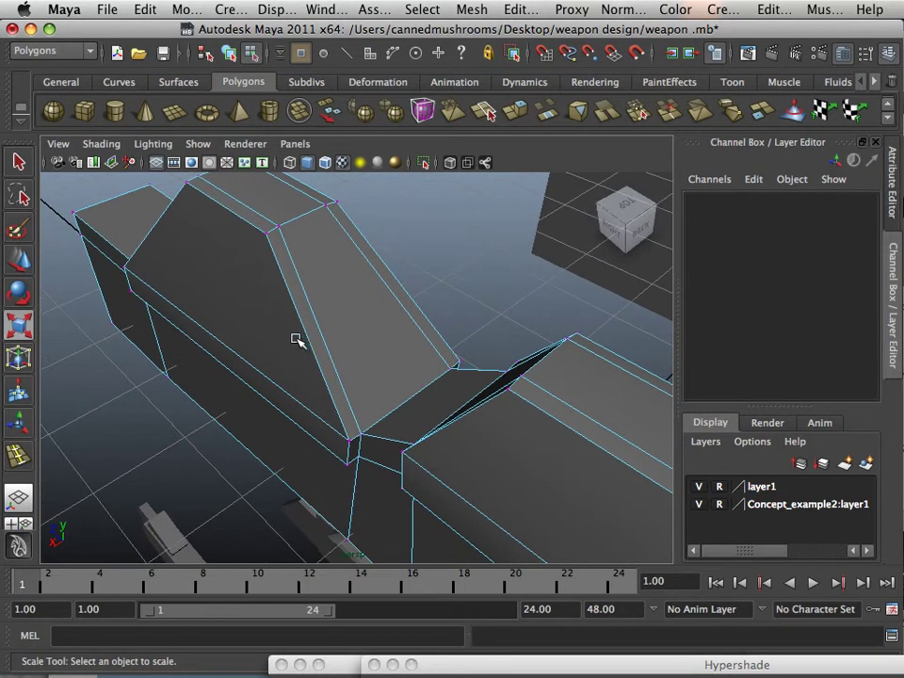
# - Activate the Insert Edge Loop tool and check the whole mesh in smooth preview before returning to the unsmoothed display
pyautogui.click(521, 10)
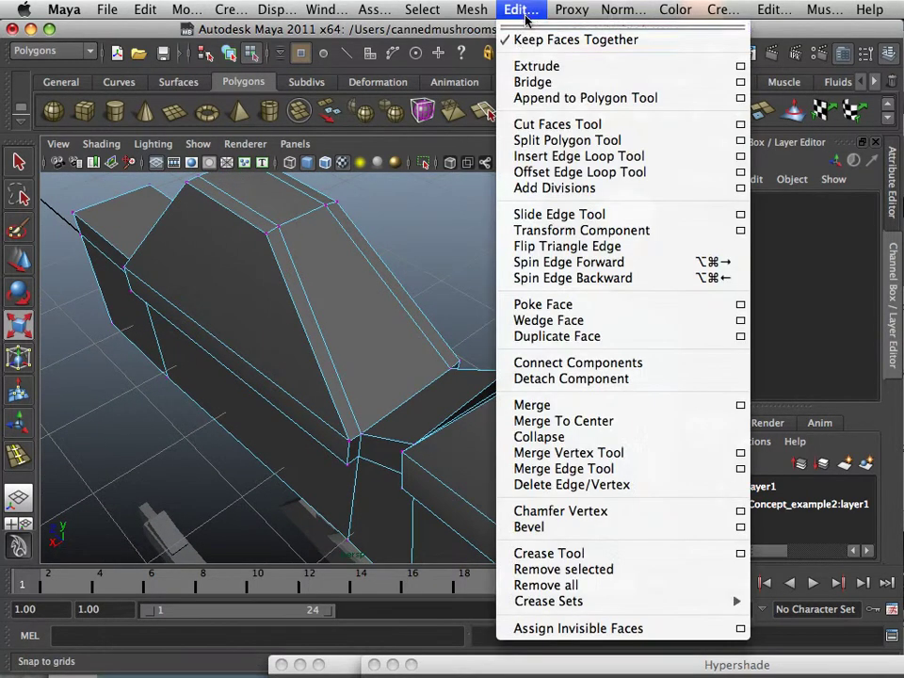
pyautogui.click(525, 156)
pyautogui.keyDown('alt'); pyautogui.moveTo(274, 329); pyautogui.dragTo(311, 313); pyautogui.keyUp('alt')
pyautogui.keyDown('alt'); pyautogui.moveTo(324, 313); pyautogui.dragTo(284, 351, button='middle'); pyautogui.keyUp('alt')
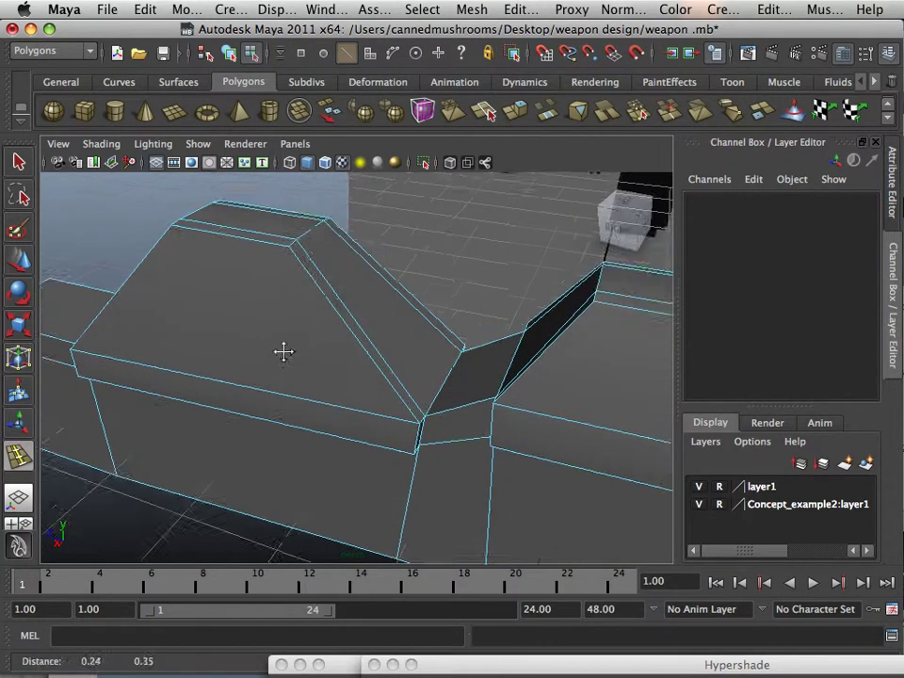
pyautogui.keyDown('alt'); pyautogui.moveTo(284, 351); pyautogui.dragTo(293, 350); pyautogui.keyUp('alt')
pyautogui.press('3')
pyautogui.scroll(-5, 290, 351)
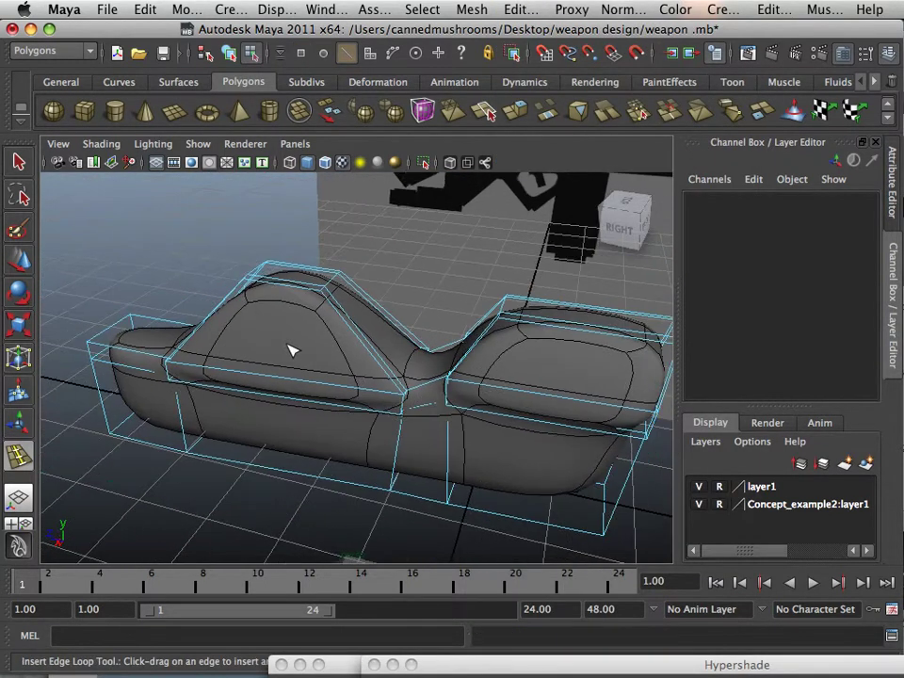
pyautogui.press('1')
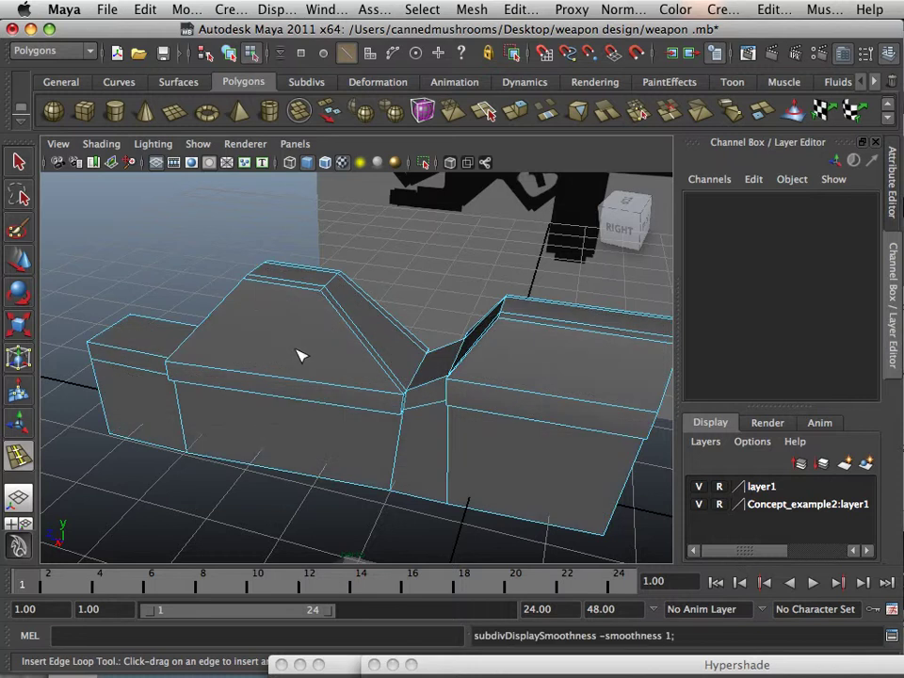
# - Insert two vertical edge loops in the valley between the raised blocks, one close to each side
pyautogui.scroll(6, 298, 355)
pyautogui.keyDown('alt'); pyautogui.moveTo(368, 381); pyautogui.dragTo(415, 402); pyautogui.keyUp('alt')
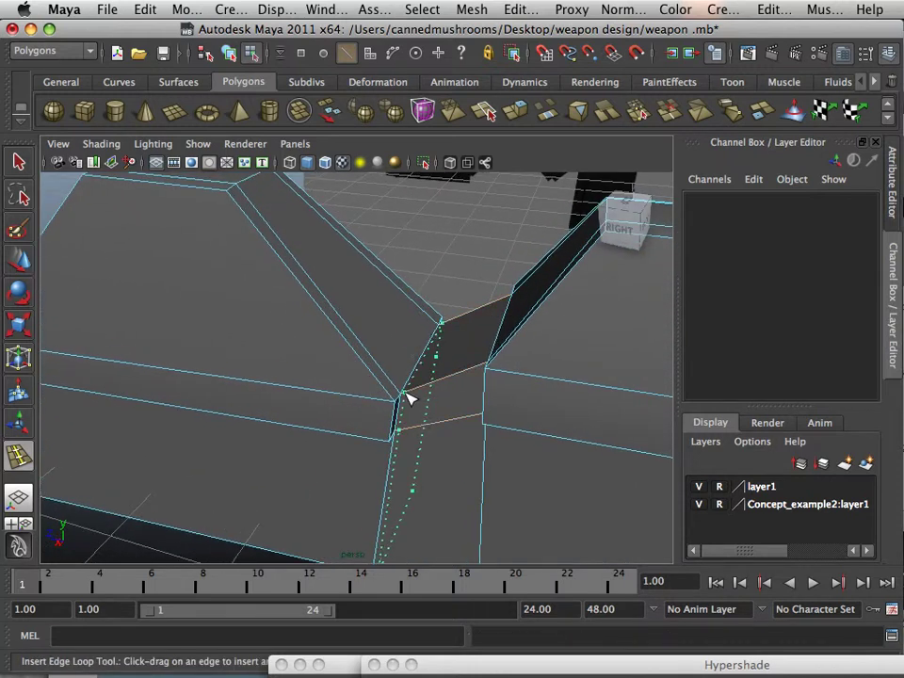
pyautogui.click(407, 399)
pyautogui.keyDown('alt'); pyautogui.moveTo(347, 397); pyautogui.dragTo(516, 386); pyautogui.keyUp('alt')
pyautogui.click(525, 374)
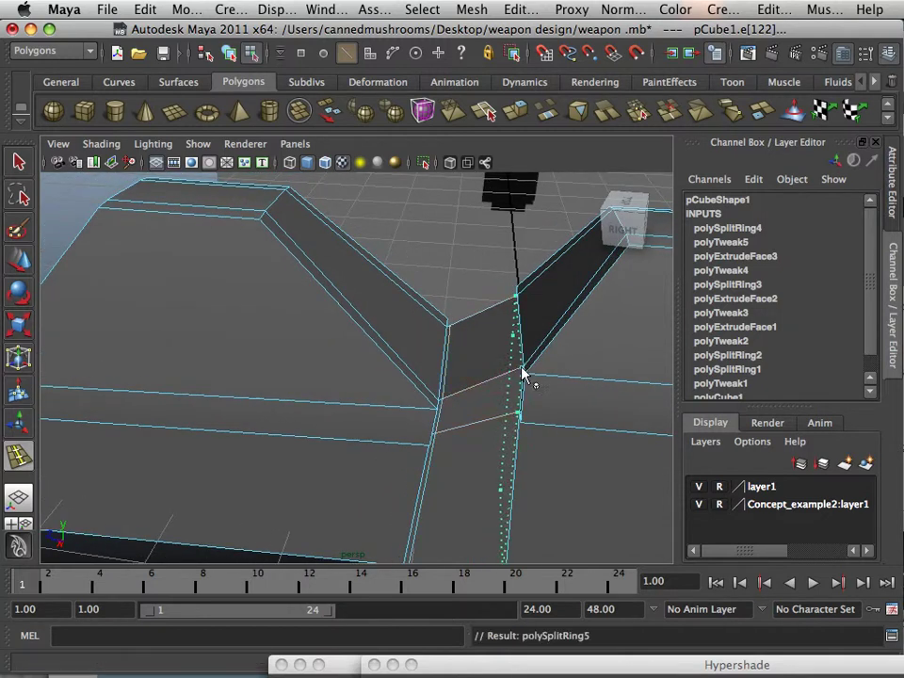
# - Check the smooth preview again, and insert an edge loop on the smaller hump's side panel beside its slanted edge facing the valley
pyautogui.press('3')
pyautogui.keyDown('alt'); pyautogui.moveTo(476, 380); pyautogui.dragTo(468, 379); pyautogui.keyUp('alt')
pyautogui.press('1')
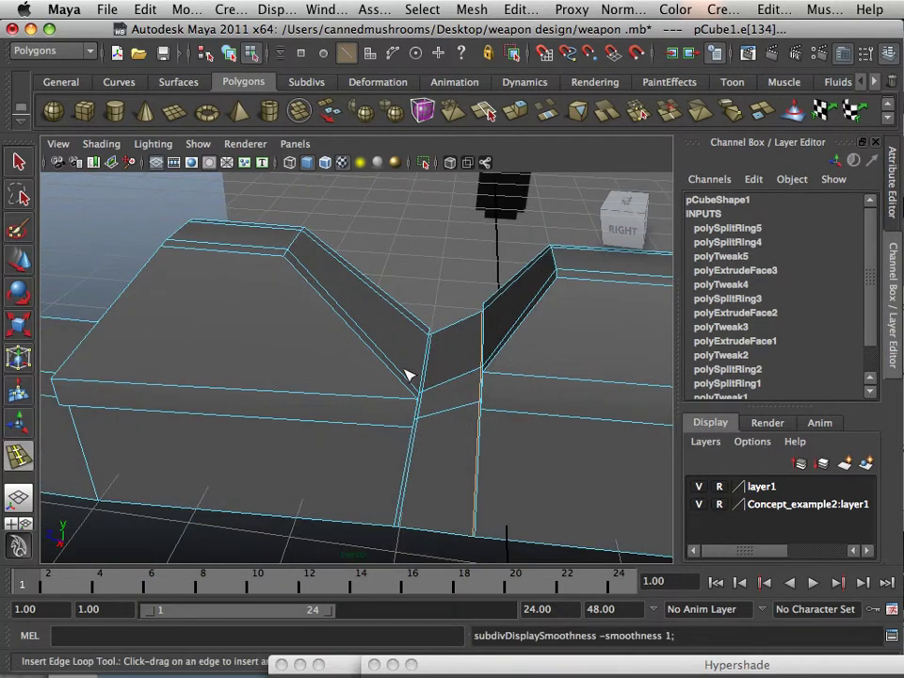
pyautogui.keyDown('alt'); pyautogui.moveTo(357, 369); pyautogui.dragTo(256, 248); pyautogui.keyUp('alt')
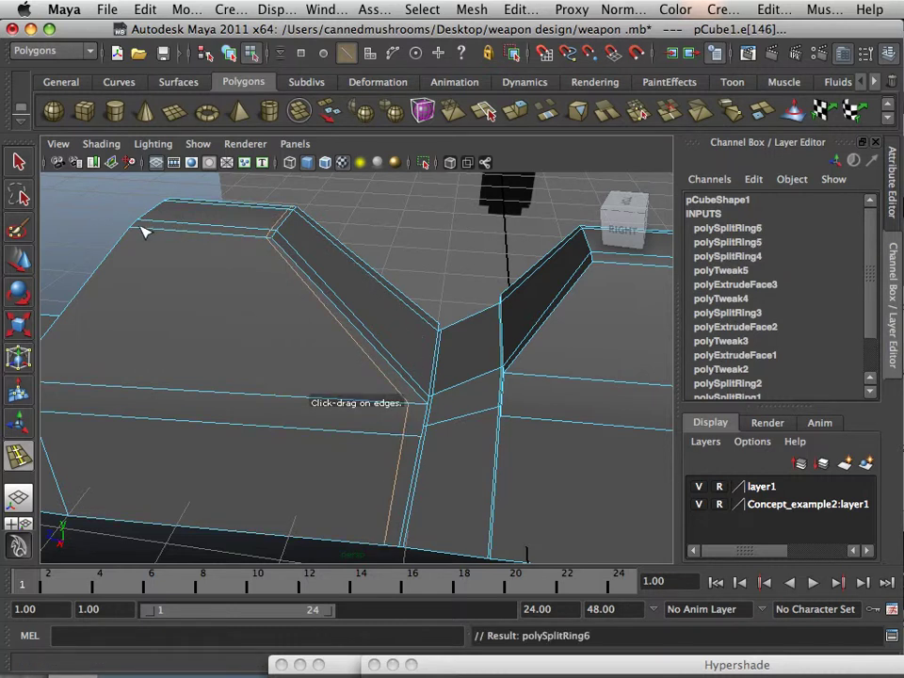
# - Insert an edge loop on the smaller hump's side panel beside the slanted edge facing away from the valley, and check it in smooth preview
pyautogui.moveTo(141, 232); pyautogui.dragTo(141, 233)
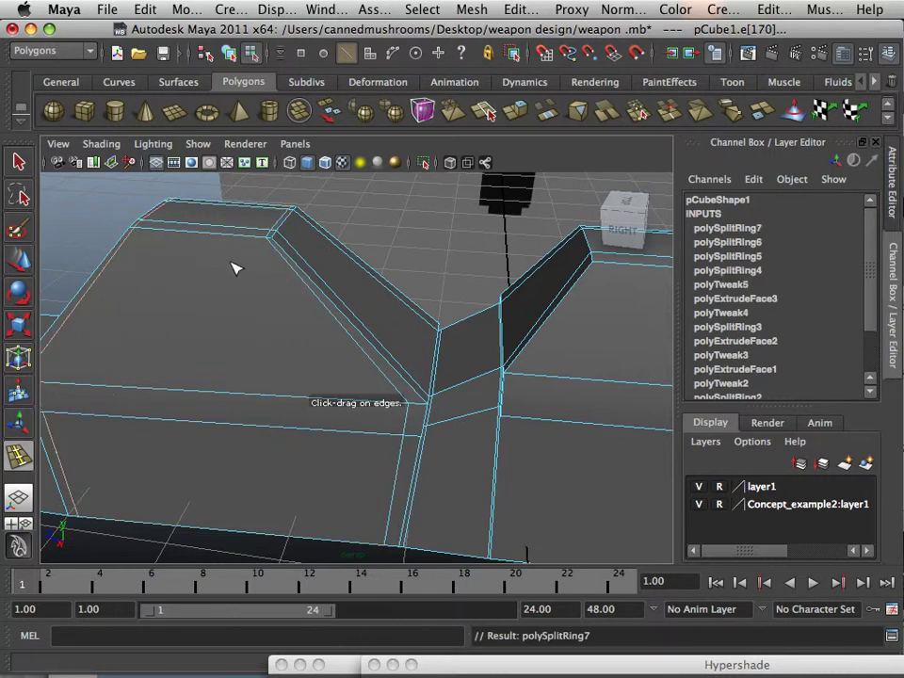
pyautogui.press('3')
pyautogui.keyDown('alt'); pyautogui.moveTo(236, 266); pyautogui.dragTo(254, 273); pyautogui.keyUp('alt')
pyautogui.press('1')
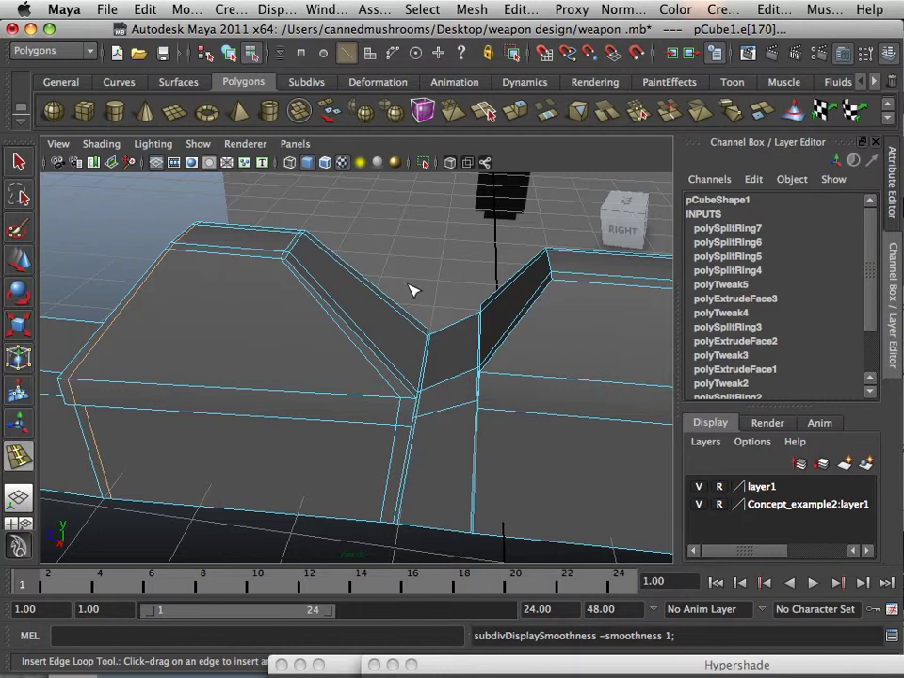
# - Insert edge loops on the larger block's side panel beside its valley-facing edge and its far-end edge, and check the smooth preview
pyautogui.moveTo(558, 286); pyautogui.dragTo(560, 284)
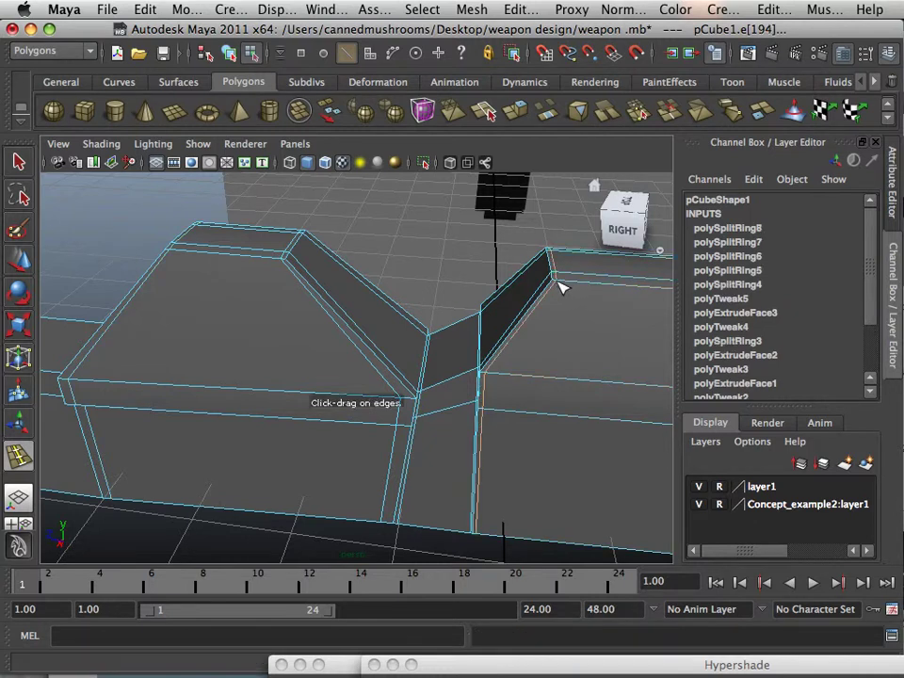
pyautogui.keyDown('alt'); pyautogui.moveTo(581, 329); pyautogui.dragTo(480, 329); pyautogui.keyUp('alt')
pyautogui.keyDown('alt'); pyautogui.moveTo(574, 325); pyautogui.dragTo(556, 298); pyautogui.keyUp('alt')
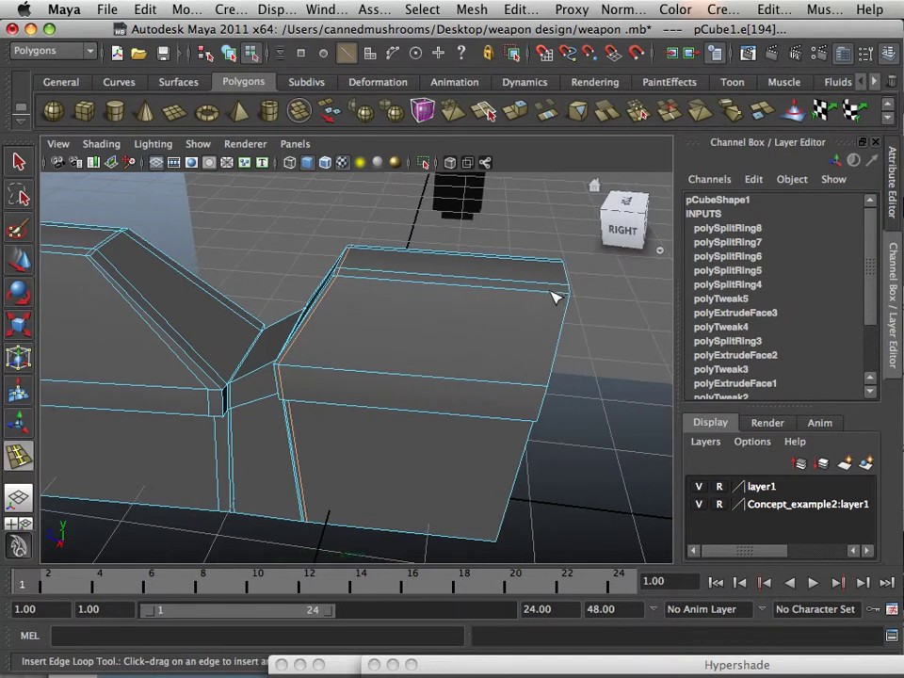
pyautogui.click(570, 295)
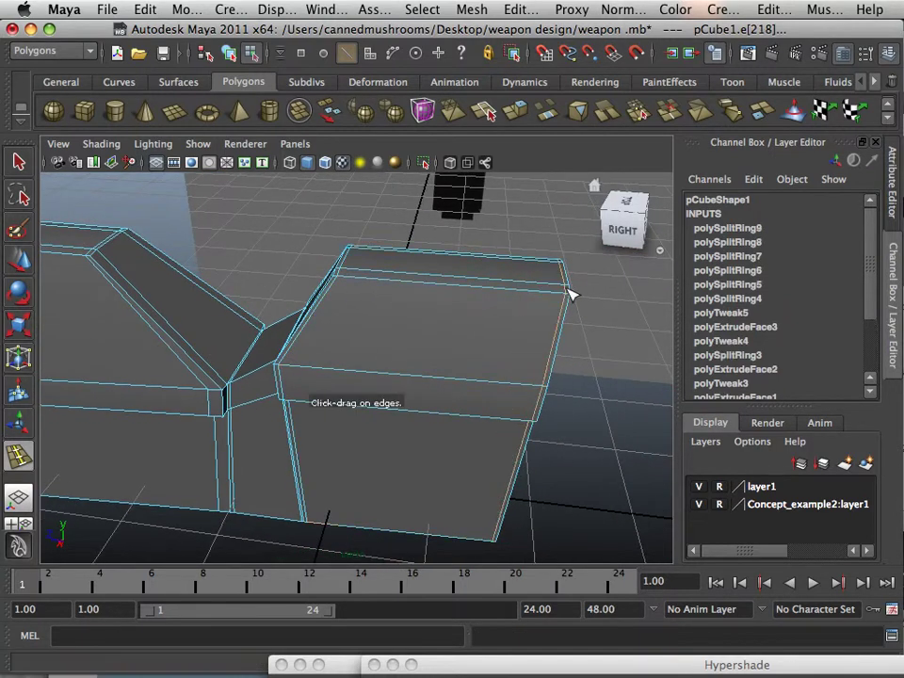
pyautogui.press('3')
pyautogui.keyDown('alt'); pyautogui.moveTo(489, 306); pyautogui.dragTo(486, 307); pyautogui.keyUp('alt')
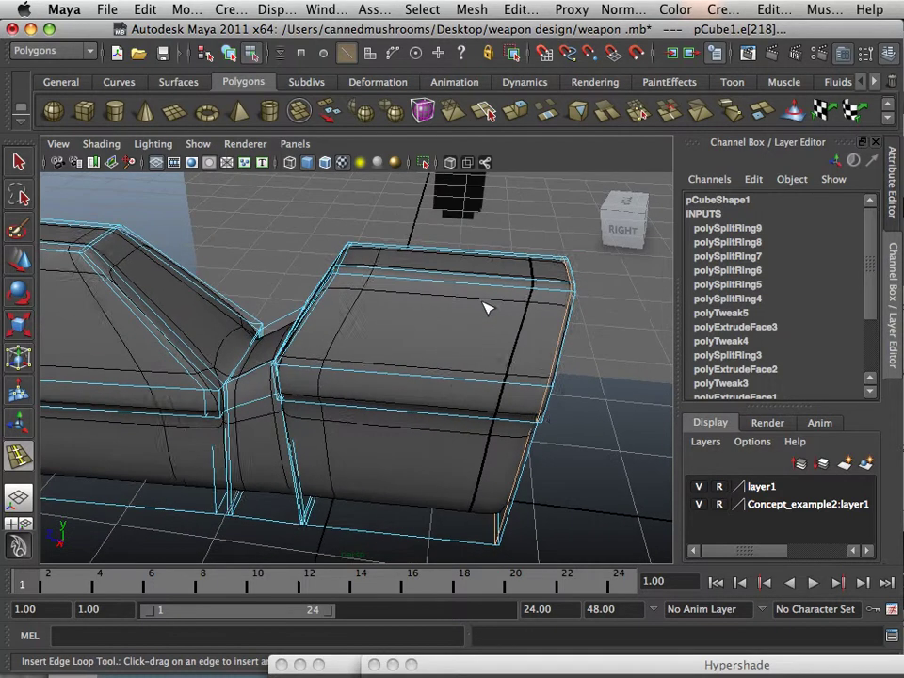
pyautogui.press('1')
# - Insert a horizontal edge loop around the body just above the lower border of the side panels, and inspect it in smooth preview
pyautogui.keyDown('alt'); pyautogui.moveTo(433, 390); pyautogui.dragTo(421, 367); pyautogui.keyUp('alt')
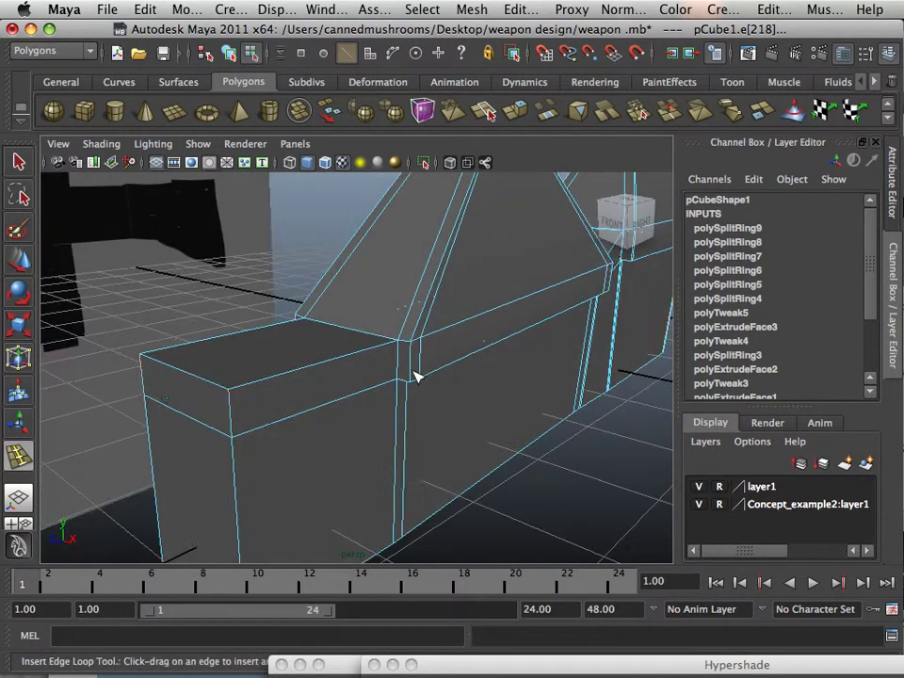
pyautogui.click(415, 379)
pyautogui.press('3')
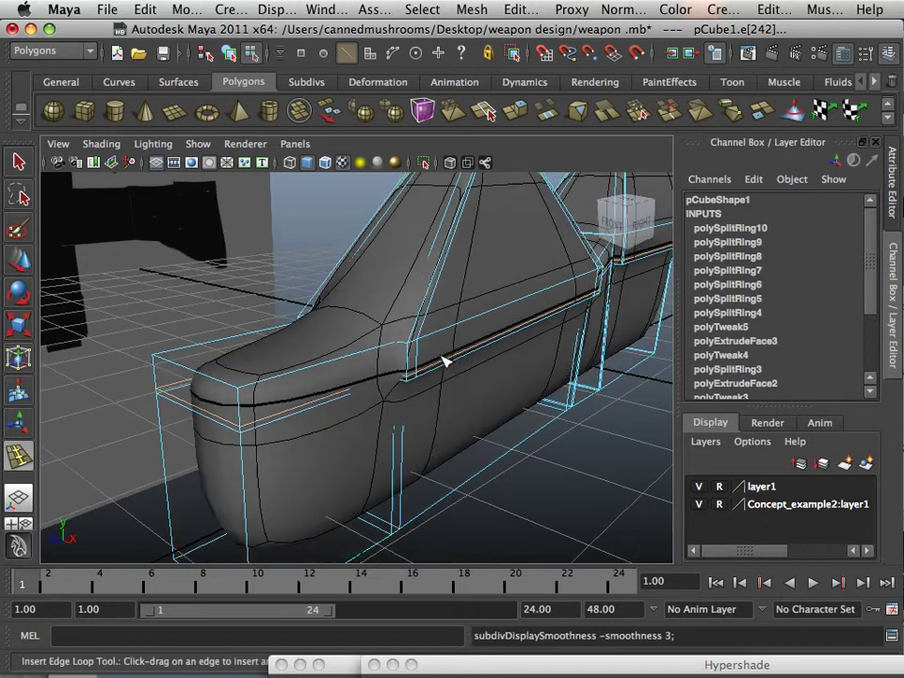
pyautogui.keyDown('alt'); pyautogui.moveTo(440, 357); pyautogui.dragTo(414, 383); pyautogui.keyUp('alt')
pyautogui.scroll(5, 450, 355)
# - Insert vertical edge loops on the low front section, one beside the smaller hump and one near the front end, checking the smooth preview
pyautogui.press('1')
pyautogui.press('3')
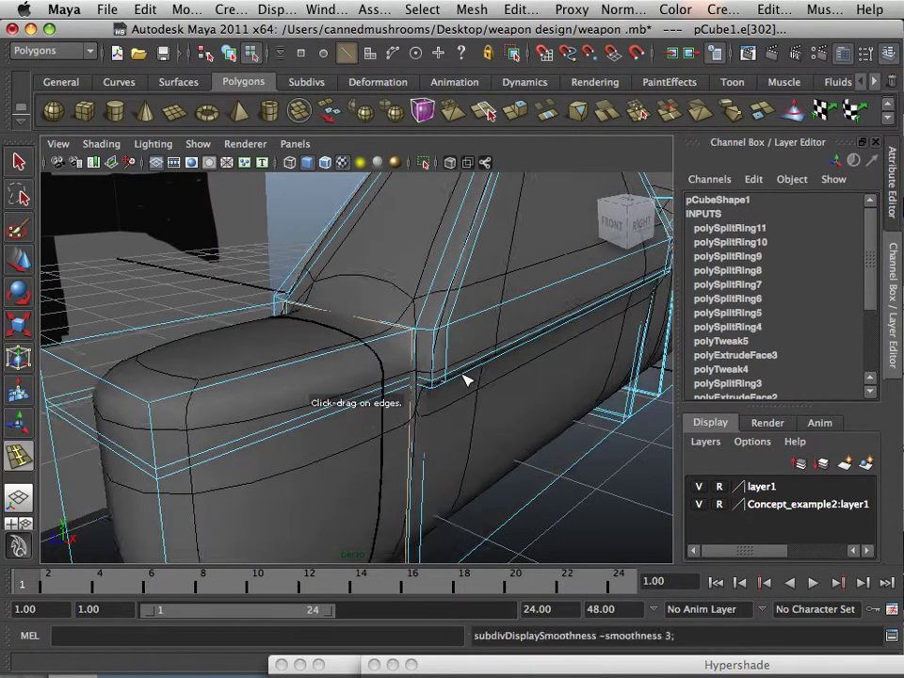
pyautogui.keyDown('alt'); pyautogui.moveTo(468, 377); pyautogui.dragTo(374, 378); pyautogui.keyUp('alt')
pyautogui.press('1')
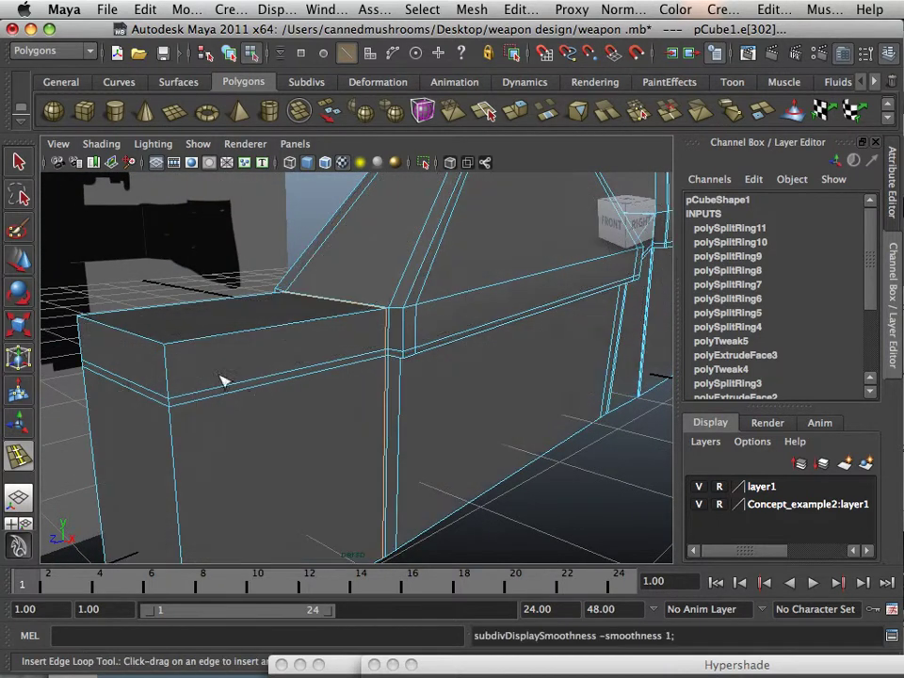
pyautogui.moveTo(176, 349); pyautogui.dragTo(320, 412)
pyautogui.press('3')
pyautogui.press('1')
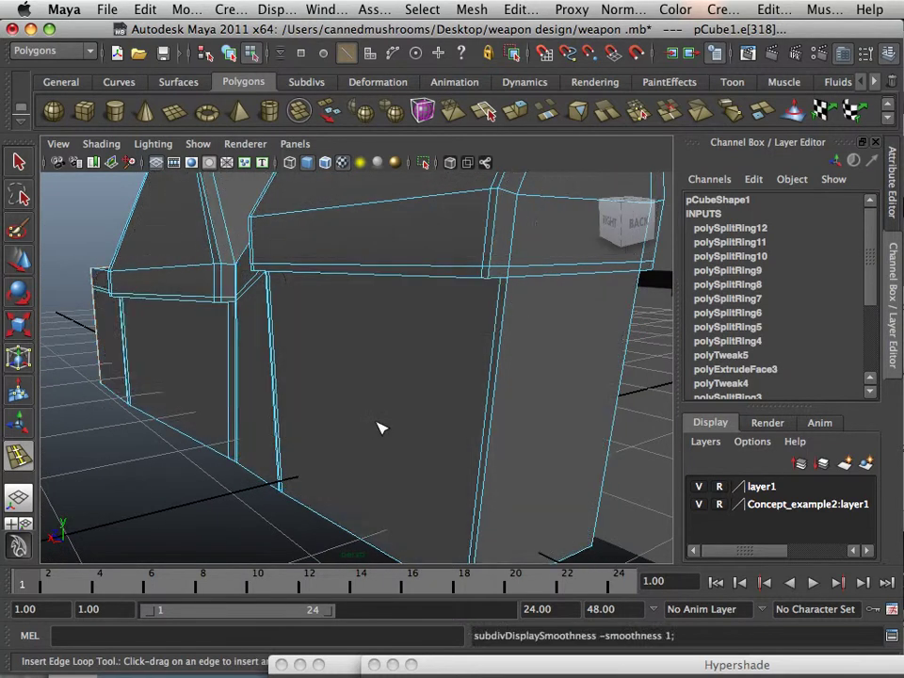
# - Insert a horizontal edge loop around the body close to its bottom edge, and check the result in smooth preview
pyautogui.keyDown('alt'); pyautogui.moveTo(379, 426); pyautogui.dragTo(435, 497); pyautogui.keyUp('alt')
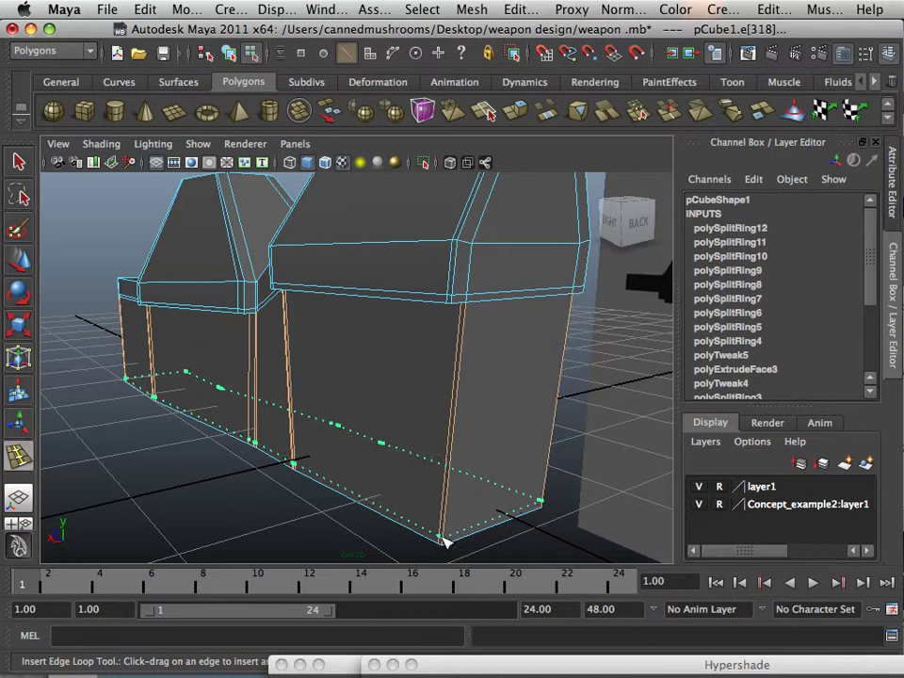
pyautogui.click(444, 540)
pyautogui.press('3')
pyautogui.keyDown('alt'); pyautogui.moveTo(316, 413); pyautogui.dragTo(350, 441); pyautogui.keyUp('alt')
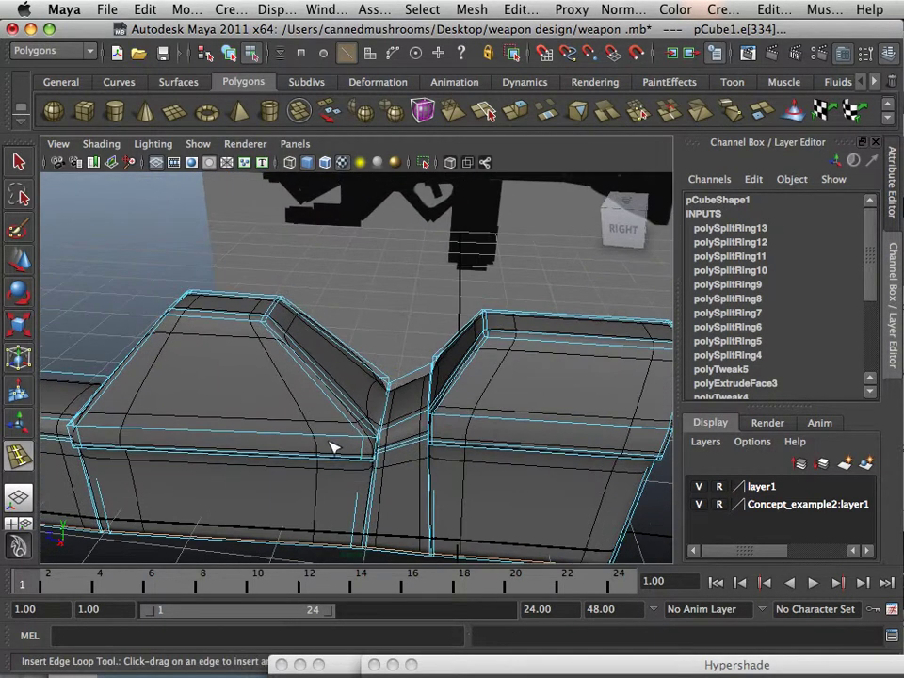
pyautogui.press('1')
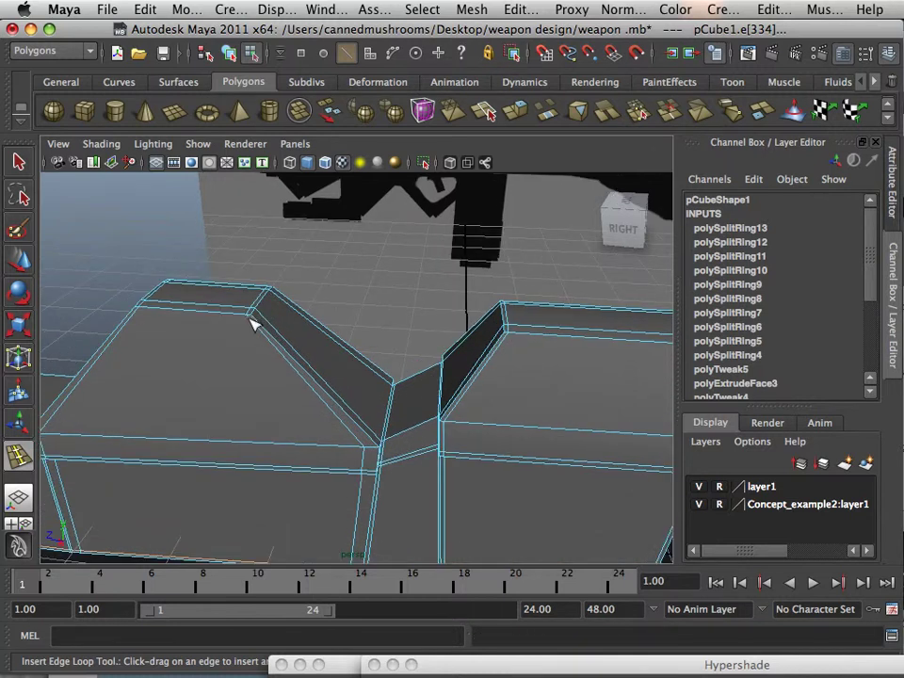
# - Insert a horizontal edge loop just below the top edge of each raised block's side panel, and check the valley in smooth preview
pyautogui.click(255, 323)
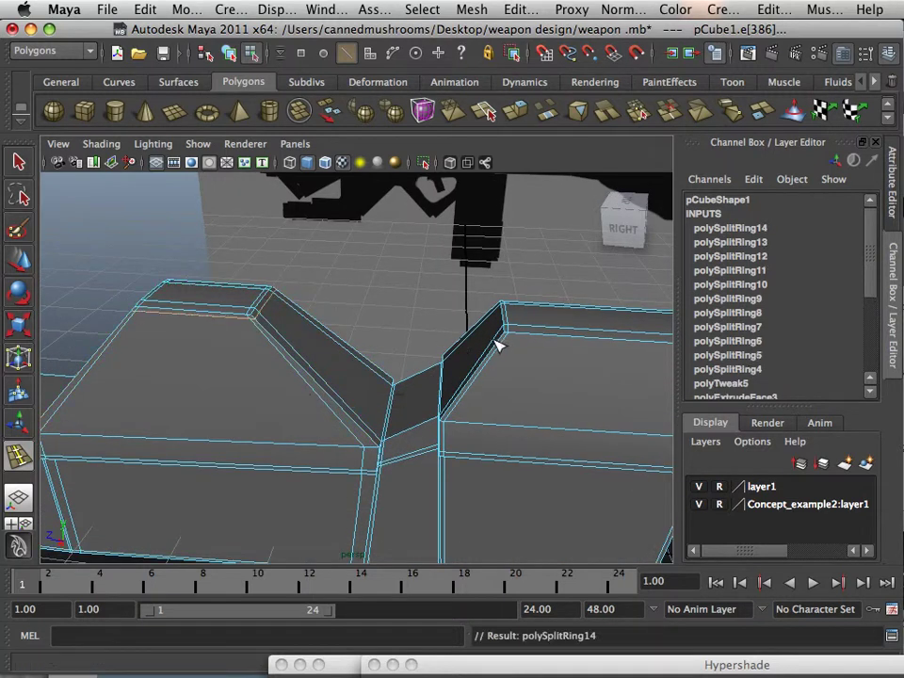
pyautogui.click(506, 342)
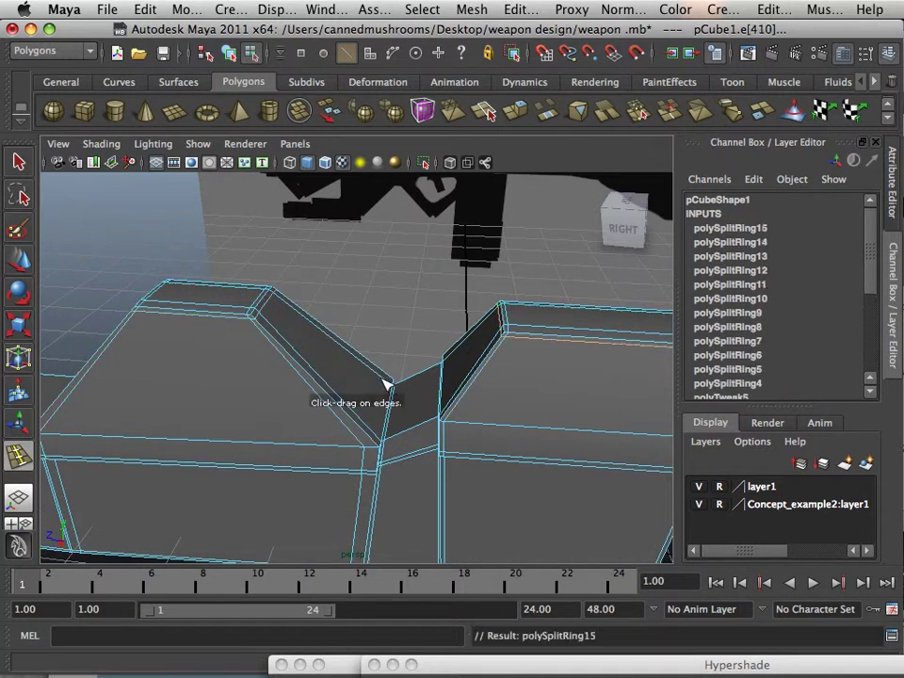
pyautogui.press('3')
pyautogui.scroll(3, 374, 383)
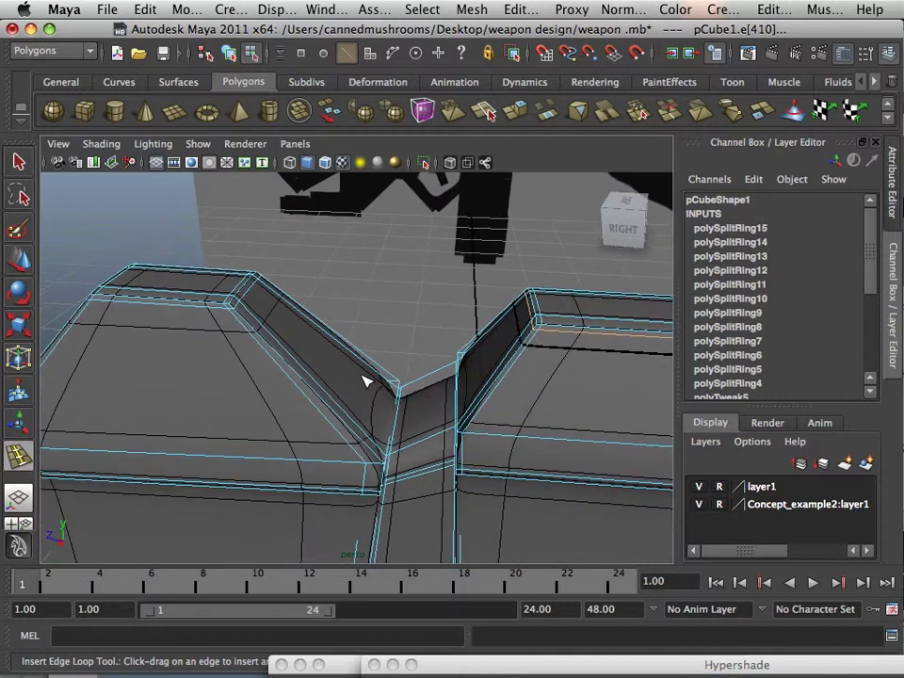
pyautogui.scroll(2, 366, 381)
pyautogui.press('1')
pyautogui.scroll(1, 376, 457)
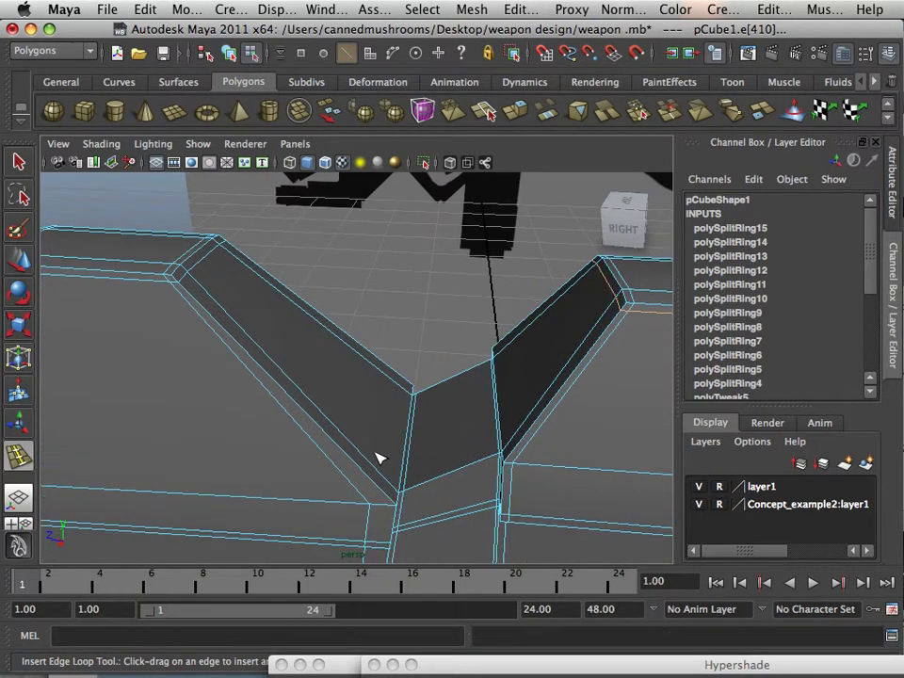
# - Insert an edge loop around the smaller hump just above the base of its sloped faces, and check it in smooth preview
pyautogui.click(394, 503)
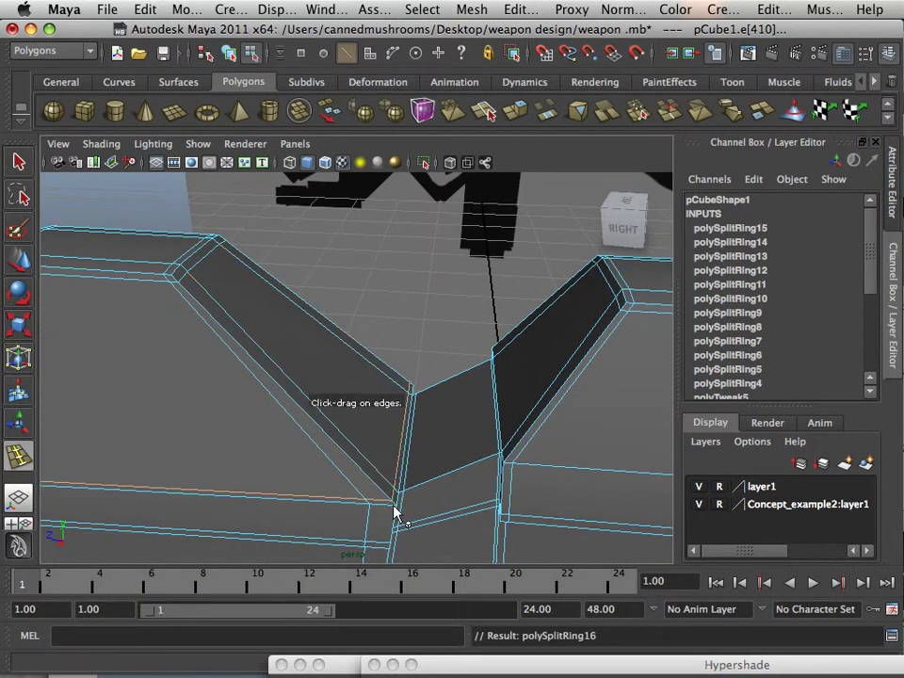
pyautogui.keyDown('alt'); pyautogui.moveTo(380, 507); pyautogui.dragTo(378, 473); pyautogui.keyUp('alt')
pyautogui.scroll(1, 381, 475)
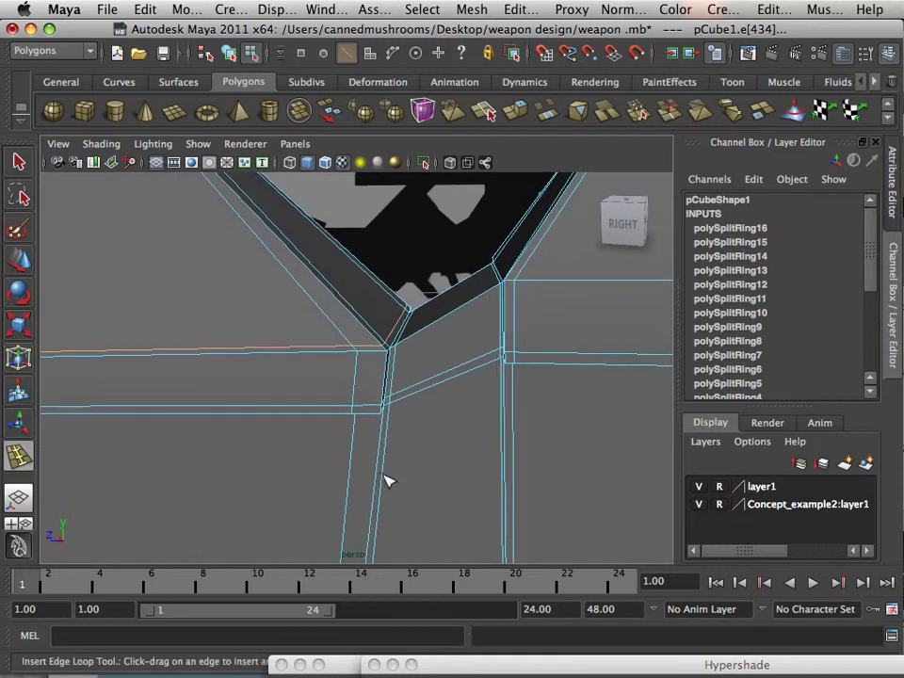
pyautogui.press('3')
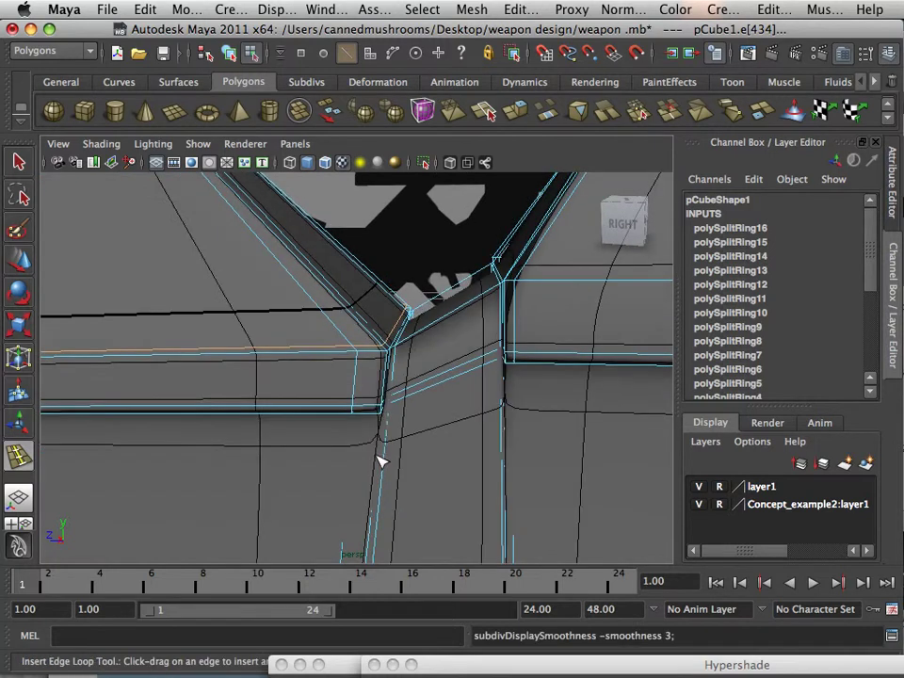
pyautogui.press('1')
# - Insert a matching edge loop just above the base of the larger block's sloped faces, and inspect the valley in wireframe and shaded display
pyautogui.click(520, 275)
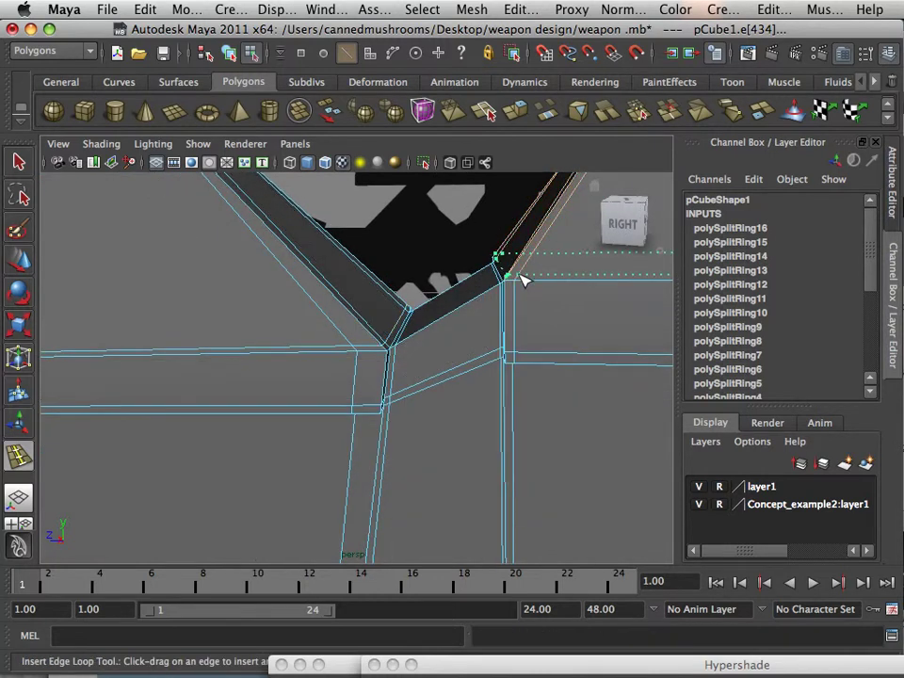
pyautogui.press('4')
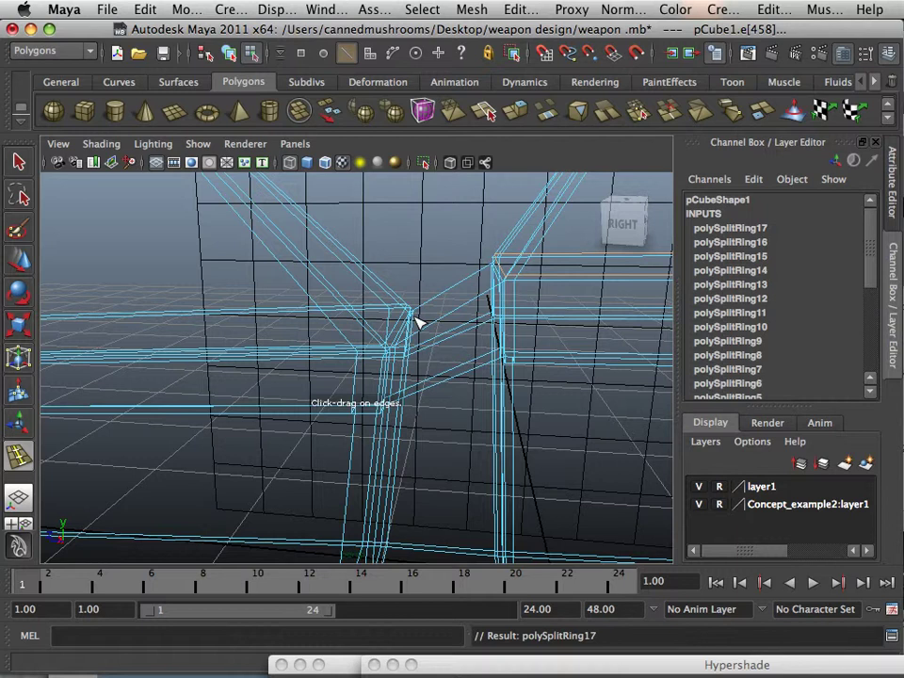
pyautogui.press('1')
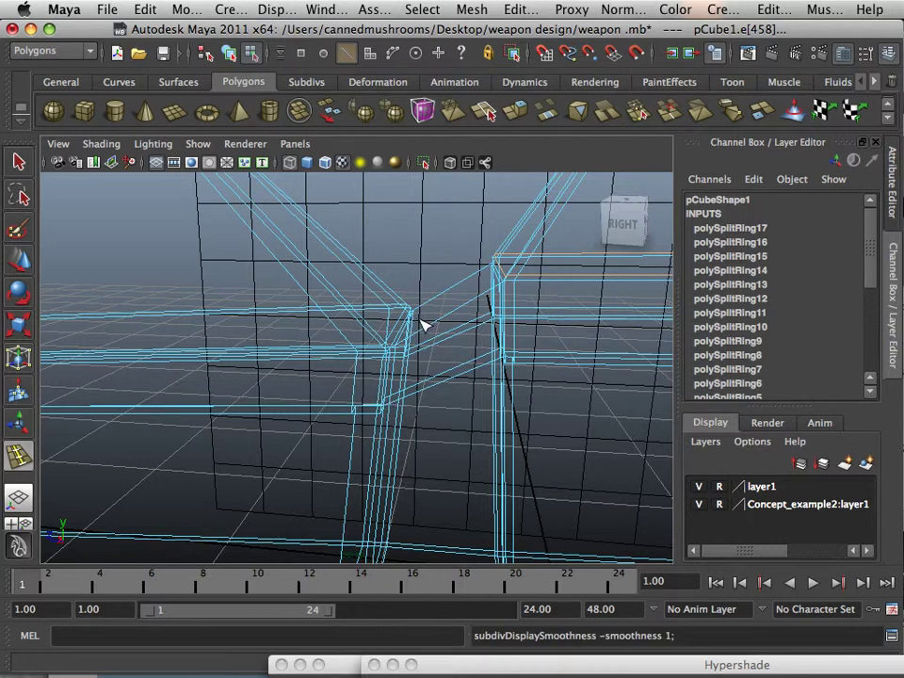
pyautogui.press('5')
pyautogui.scroll(-8, 416, 320)
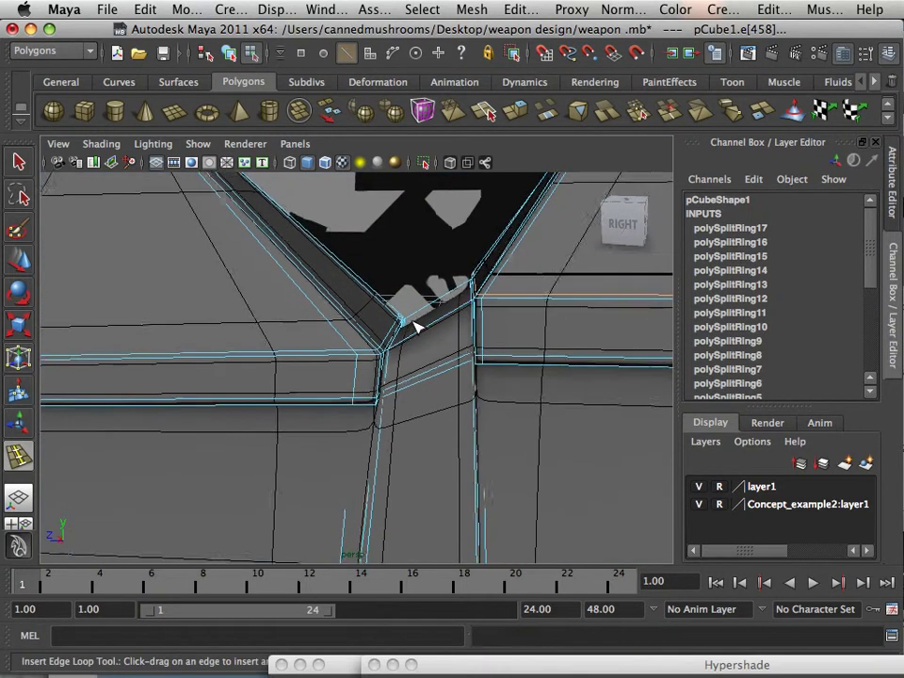
# - Insert a horizontal edge loop around the body's lower walls just beneath the overhanging side panels, and return to the unsmoothed display
pyautogui.keyDown('alt'); pyautogui.moveTo(408, 327); pyautogui.dragTo(247, 311); pyautogui.keyUp('alt')
pyautogui.keyDown('alt'); pyautogui.moveTo(257, 293); pyautogui.dragTo(222, 311); pyautogui.keyUp('alt')
pyautogui.scroll(5, 207, 316)
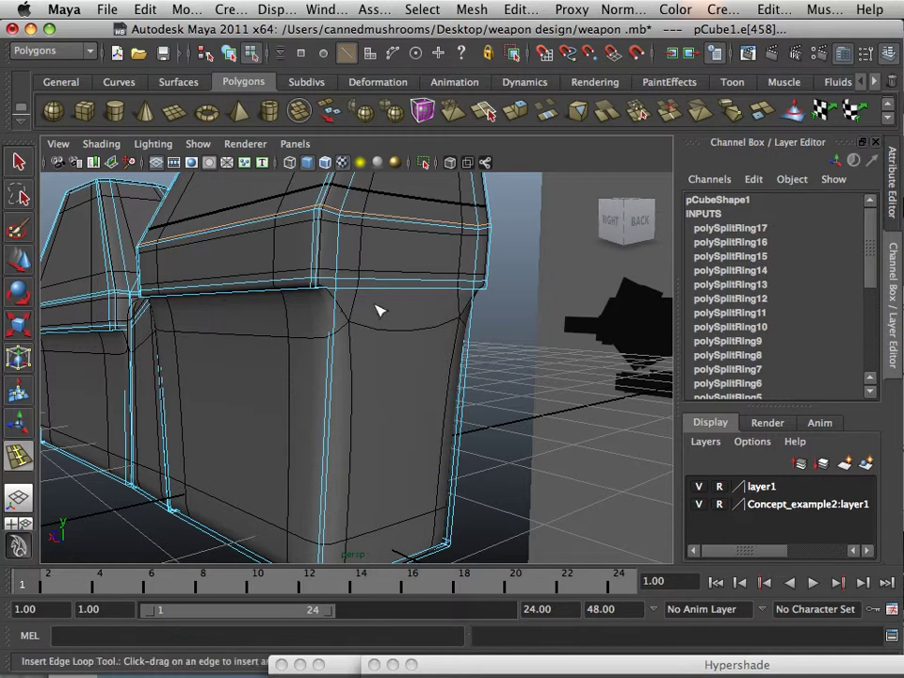
pyautogui.moveTo(340, 303); pyautogui.dragTo(369, 336)
pyautogui.scroll(-2, 361, 330)
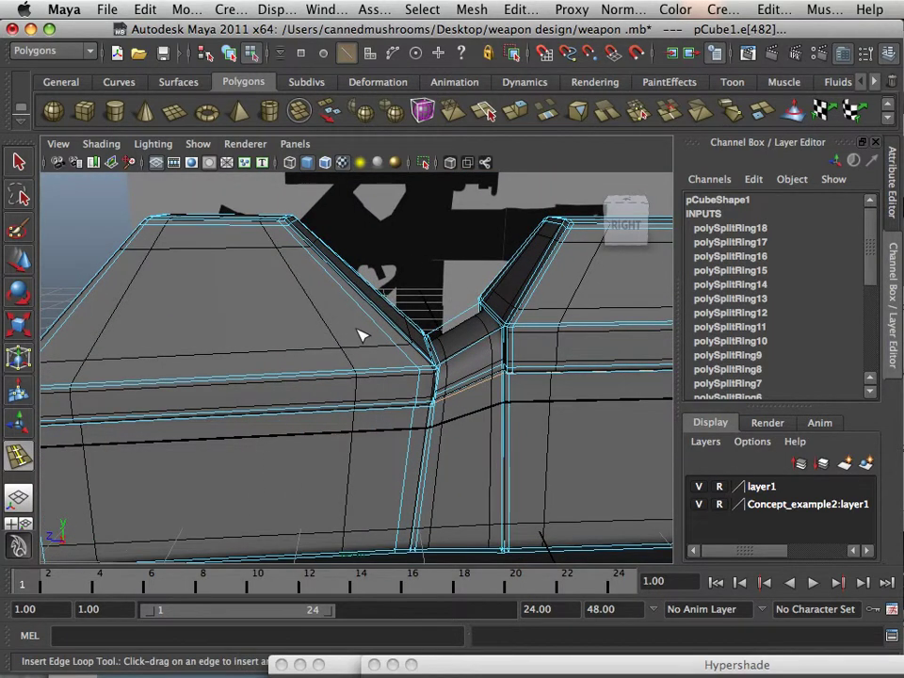
pyautogui.press('1')
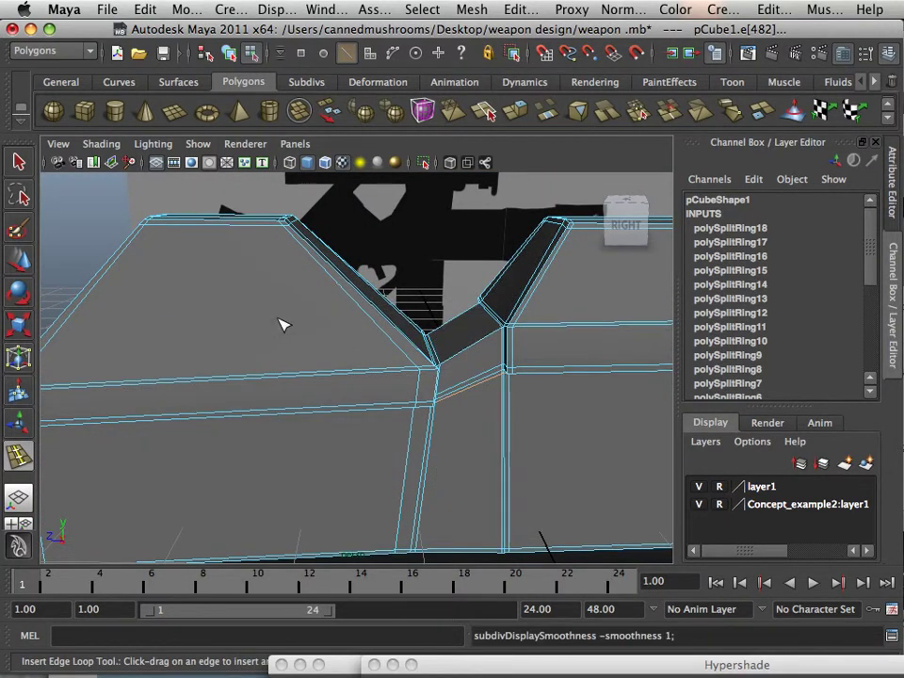
# - Select the large sloped side face of the larger block with the Scale tool active
pyautogui.keyDown('alt'); pyautogui.moveTo(281, 324); pyautogui.dragTo(365, 356); pyautogui.keyUp('alt')
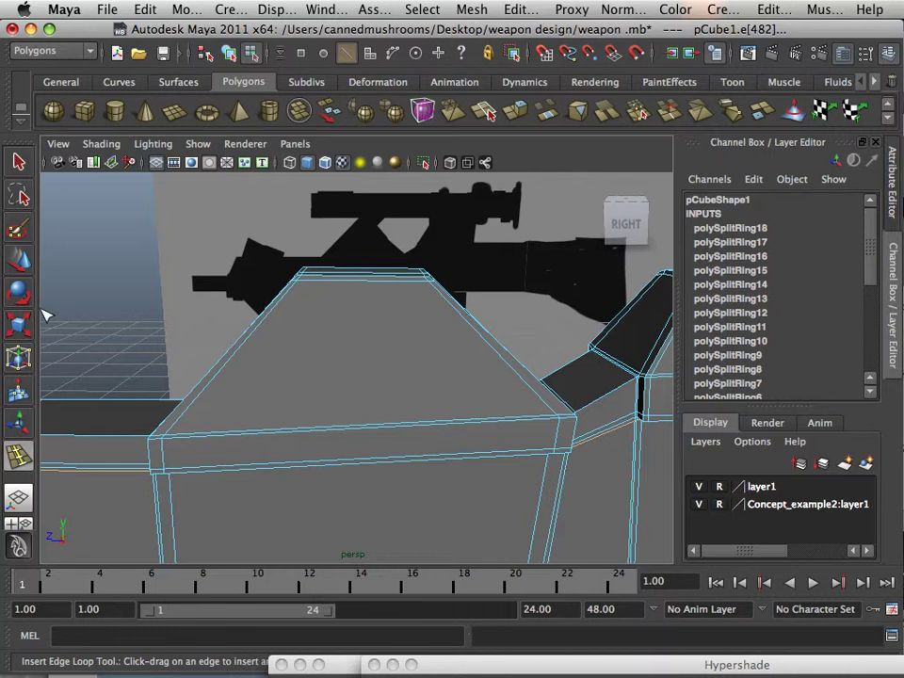
pyautogui.click(21, 324)
pyautogui.keyDown('alt'); pyautogui.moveTo(298, 339); pyautogui.dragTo(159, 326); pyautogui.keyUp('alt')
pyautogui.keyDown('alt'); pyautogui.moveTo(327, 356); pyautogui.dragTo(252, 334, button='middle'); pyautogui.keyUp('alt')
pyautogui.keyDown('alt'); pyautogui.moveTo(253, 334); pyautogui.dragTo(311, 341); pyautogui.keyUp('alt')
pyautogui.moveTo(374, 354); pyautogui.dragTo(374, 362, button='right')
pyautogui.click(374, 357)
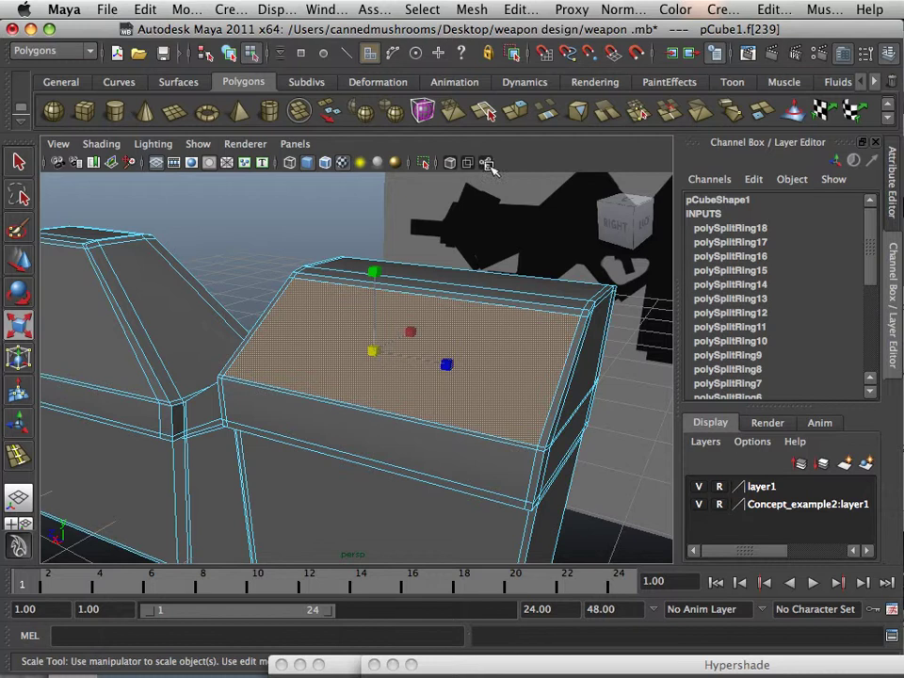
pyautogui.keyDown('alt'); pyautogui.moveTo(438, 327); pyautogui.dragTo(260, 343); pyautogui.keyUp('alt')
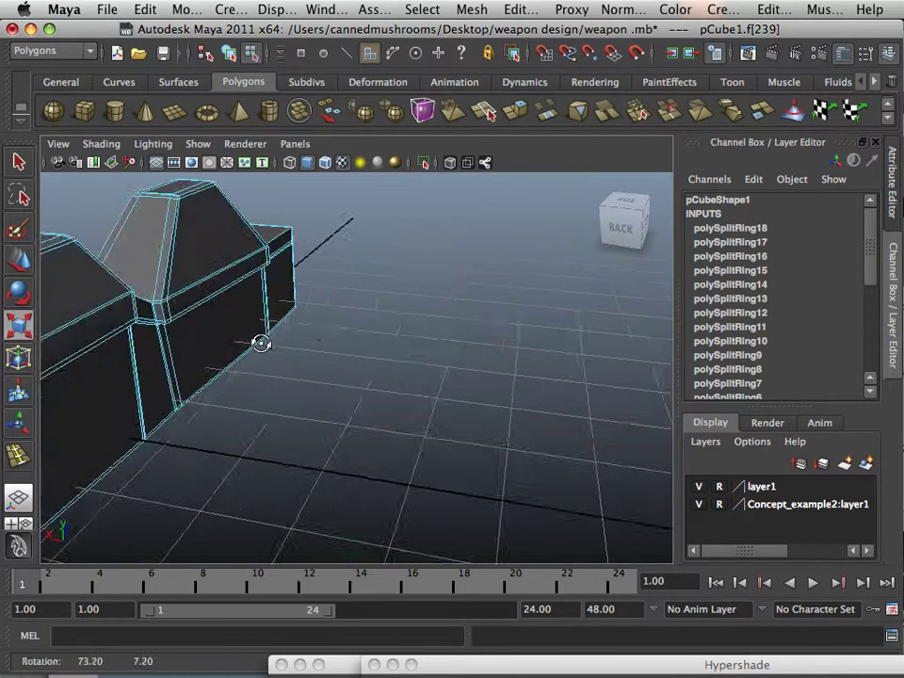
pyautogui.keyDown('alt'); pyautogui.moveTo(260, 343); pyautogui.dragTo(511, 333, button='middle'); pyautogui.keyUp('alt')
# - Switch to the Move tool, return to object mode, select the whole weapon body and view it from several angles
pyautogui.click(19, 259)
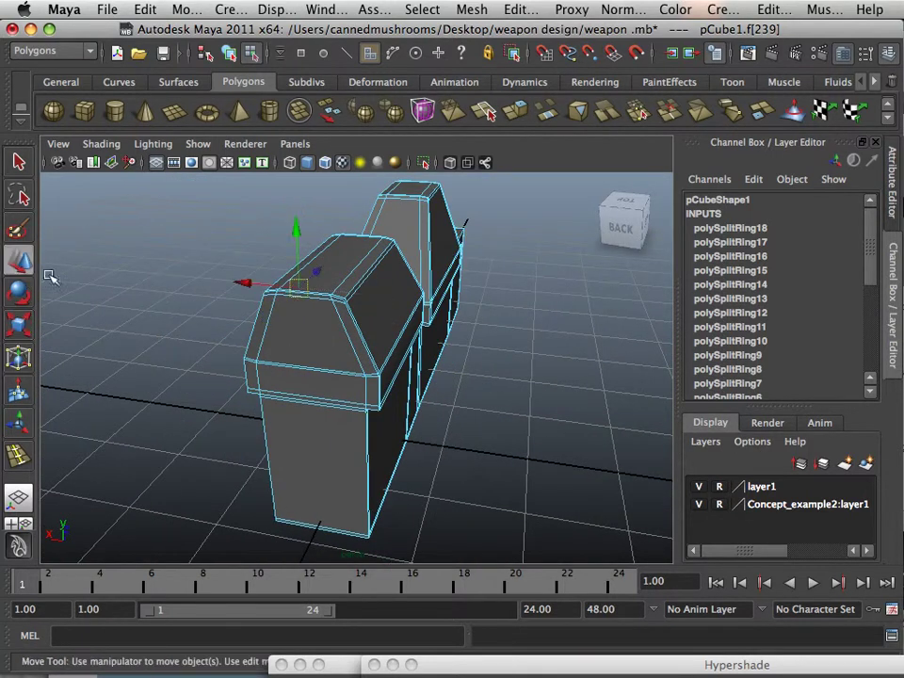
pyautogui.moveTo(280, 338); pyautogui.dragTo(338, 297, button='right')
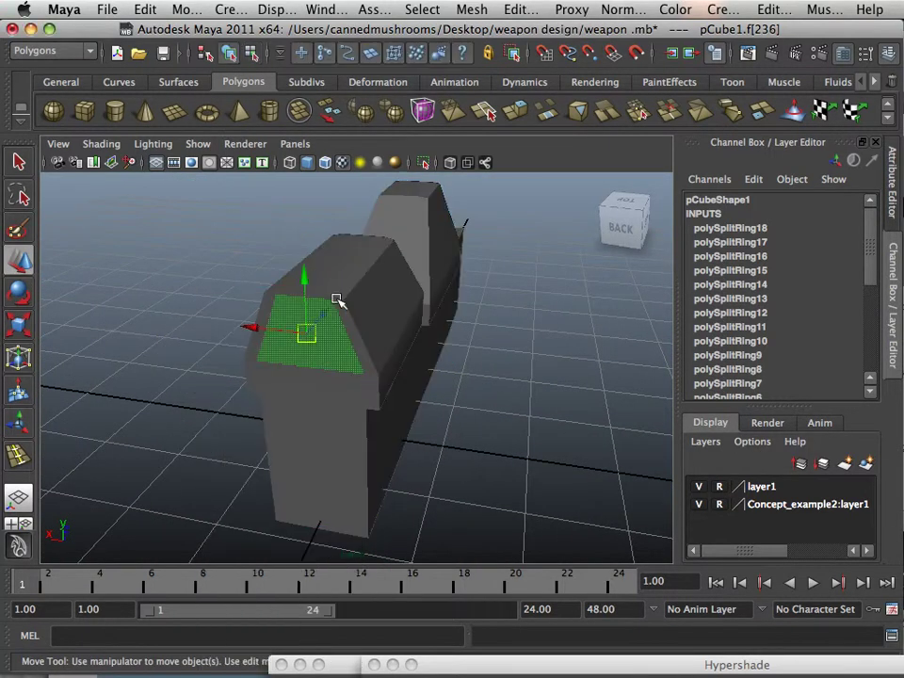
pyautogui.click(354, 311)
pyautogui.keyDown('alt'); pyautogui.moveTo(275, 365); pyautogui.dragTo(326, 369); pyautogui.keyUp('alt')
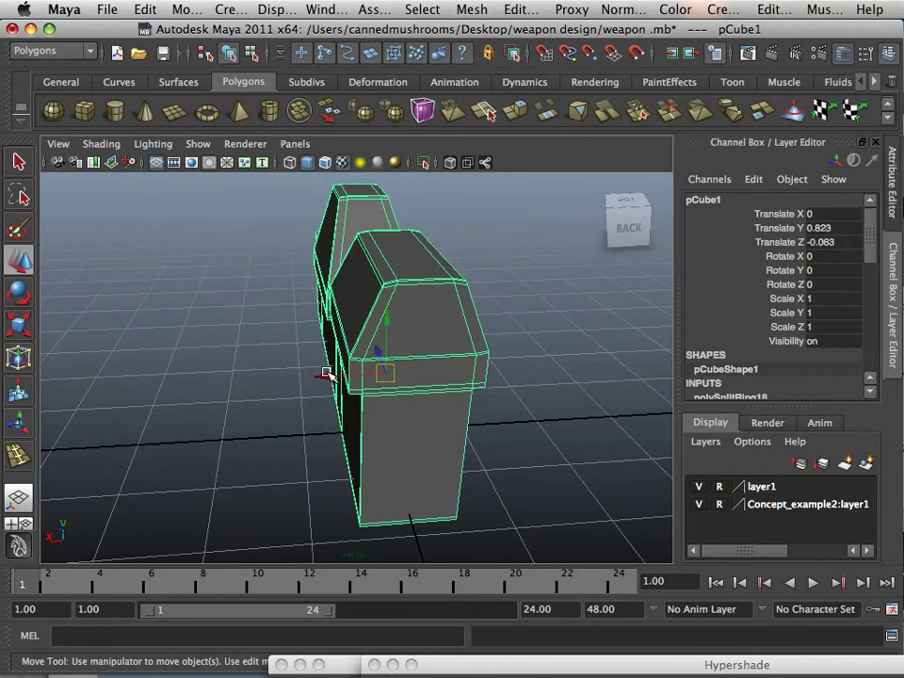
pyautogui.keyDown('alt'); pyautogui.moveTo(323, 372); pyautogui.dragTo(452, 362); pyautogui.keyUp('alt')
pyautogui.keyDown('alt'); pyautogui.moveTo(452, 362); pyautogui.dragTo(315, 406, button='middle'); pyautogui.keyUp('alt')
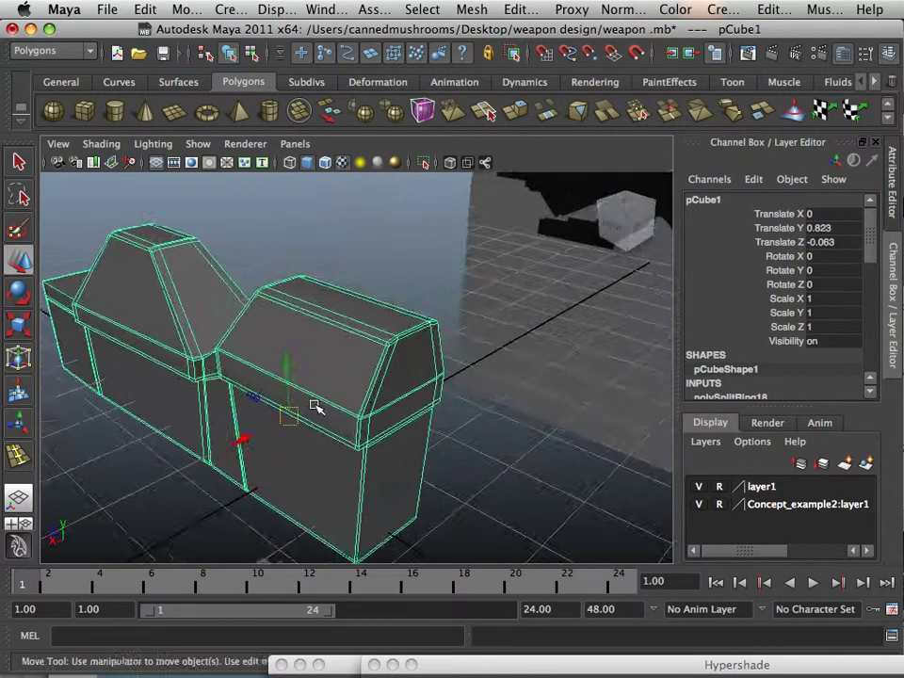
# - Extrude the sloped side face of the rear block, scale it inward to about 0.76 by 0.82, and delete the inner face
pyautogui.keyDown('alt'); pyautogui.moveTo(314, 406); pyautogui.dragTo(376, 387); pyautogui.keyUp('alt')
pyautogui.keyDown('alt'); pyautogui.moveTo(376, 387); pyautogui.dragTo(433, 392, button='right'); pyautogui.keyUp('alt')
pyautogui.moveTo(337, 302); pyautogui.dragTo(344, 332, button='right')
pyautogui.click(349, 325)
pyautogui.click(349, 325)
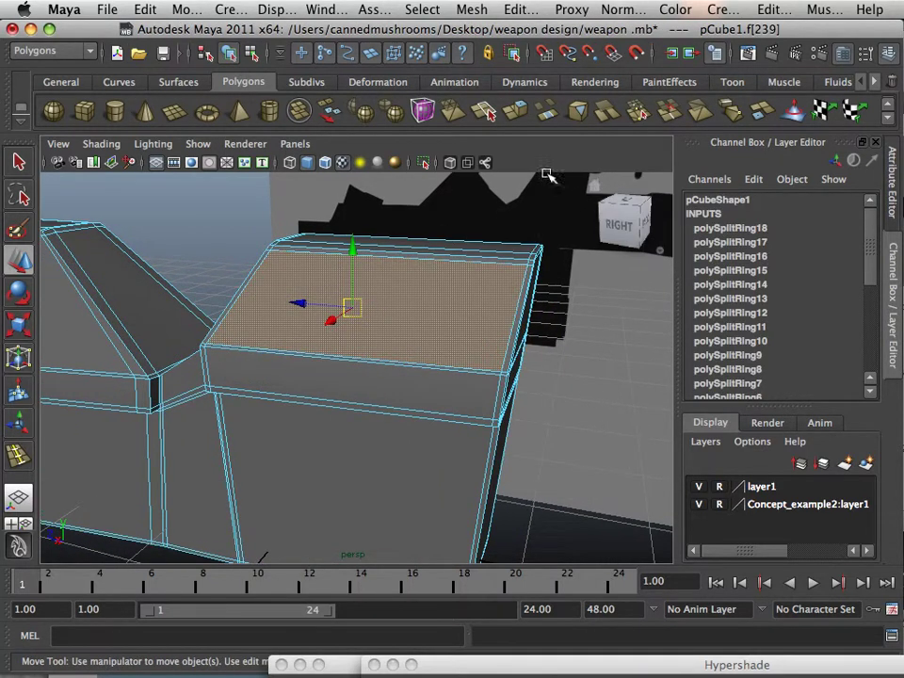
pyautogui.hotkey('ctrl', 'e')
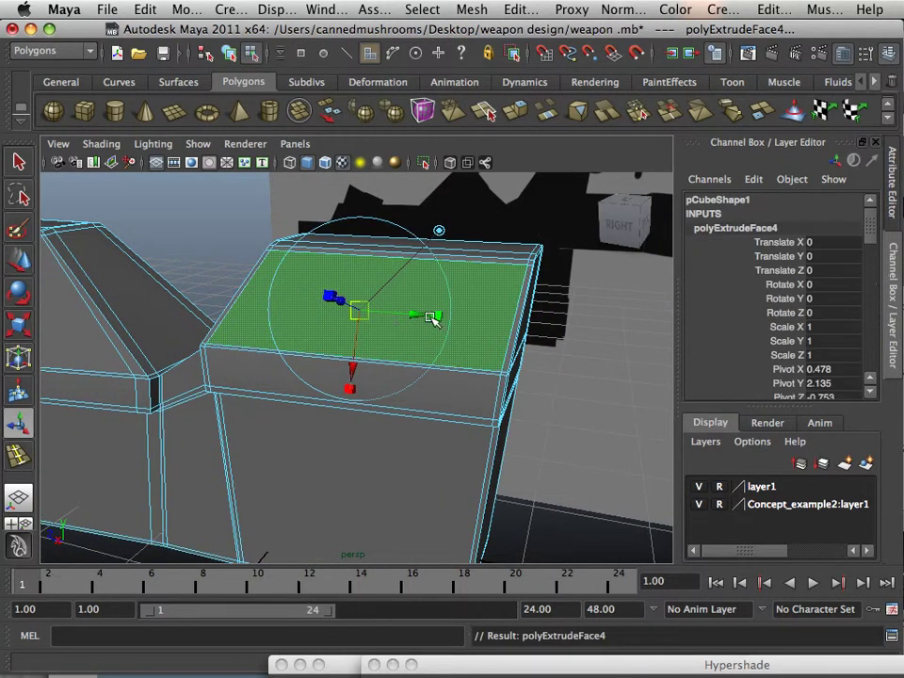
pyautogui.moveTo(439, 320)
pyautogui.mouseDown()
pyautogui.moveTo(418, 314)
pyautogui.moveTo(425, 317)
pyautogui.mouseUp()
pyautogui.moveTo(360, 384)
pyautogui.mouseDown()
pyautogui.moveTo(350, 383)
pyautogui.moveTo(352, 369)
pyautogui.mouseUp()
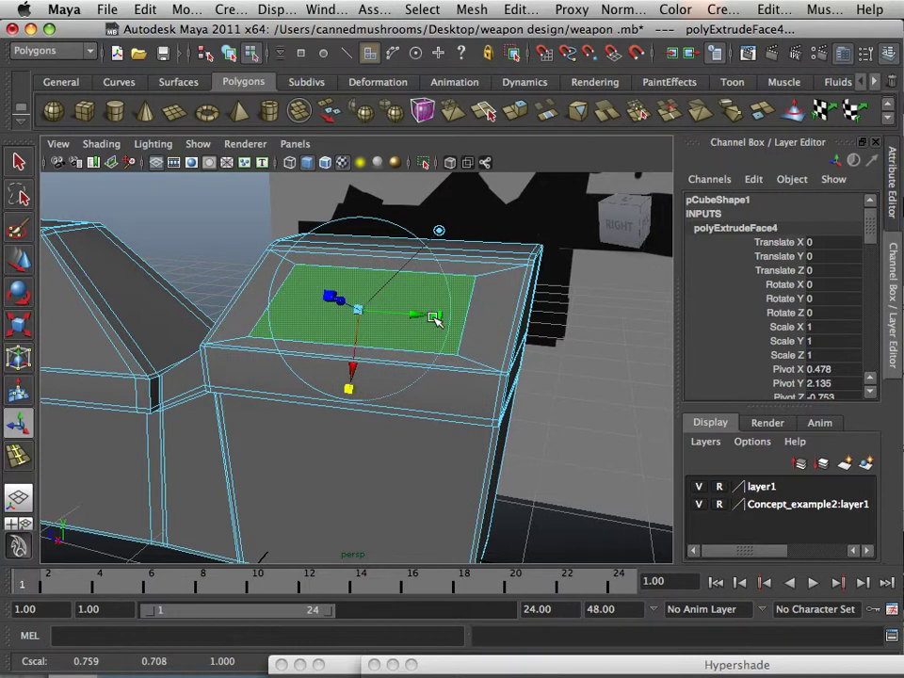
pyautogui.moveTo(436, 318); pyautogui.dragTo(449, 323)
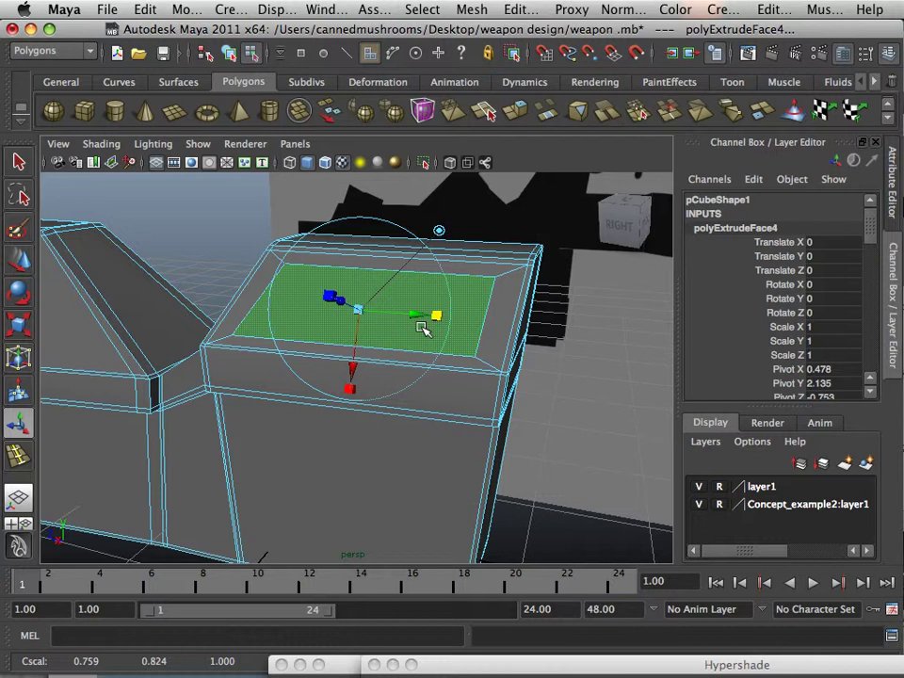
pyautogui.press('Delete')
# - Extrude the trapezoidal block's sloped side face, scale it inward to leave a frame, and delete the inner face
pyautogui.keyDown('alt'); pyautogui.moveTo(273, 331); pyautogui.dragTo(419, 329, button='middle'); pyautogui.keyUp('alt')
pyautogui.click(268, 342)
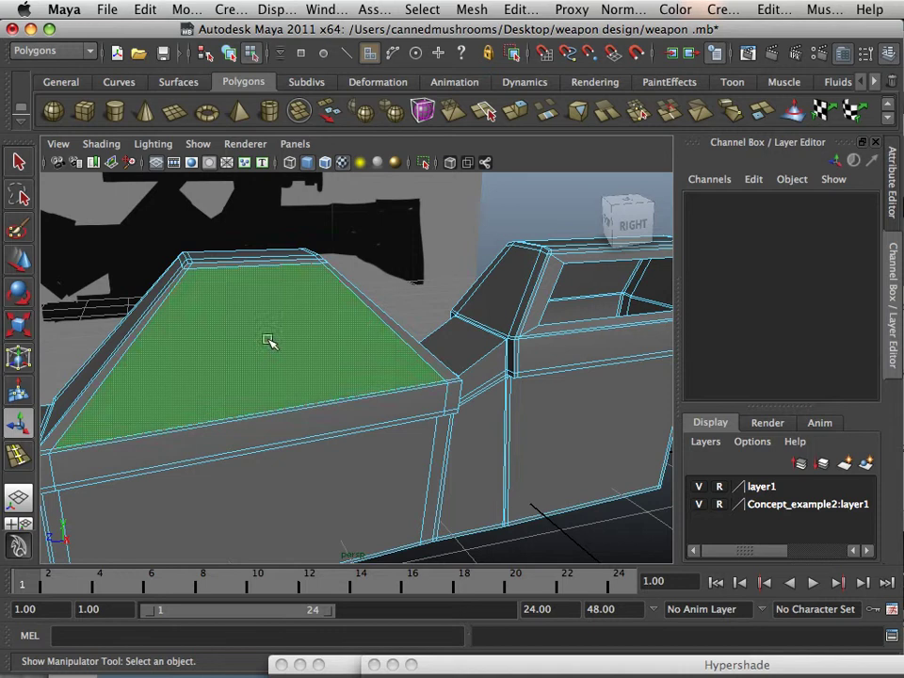
pyautogui.click(515, 111)
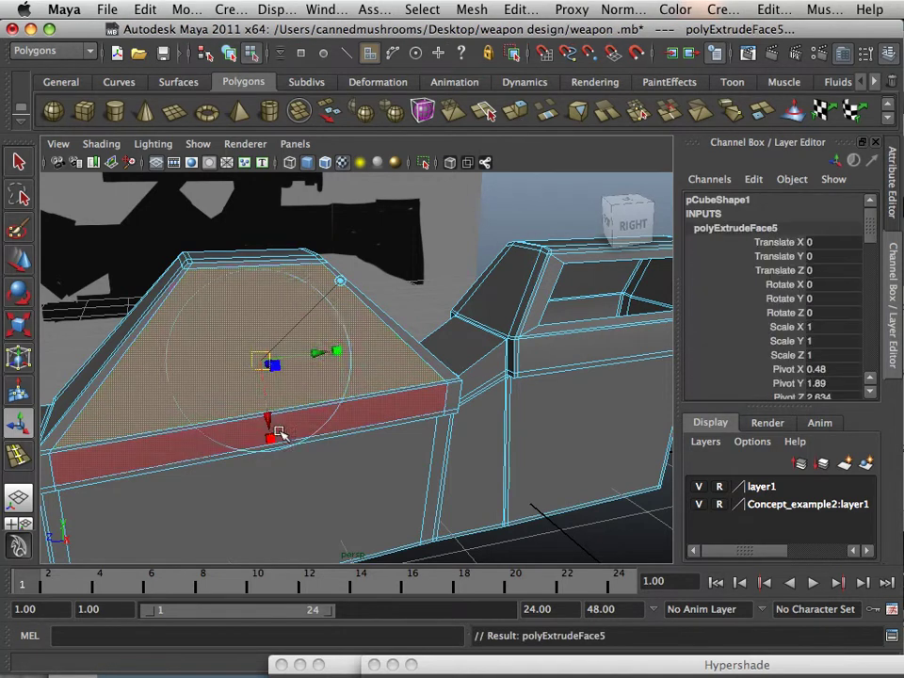
pyautogui.moveTo(272, 436); pyautogui.dragTo(399, 373)
pyautogui.press('Delete')
pyautogui.keyDown('alt'); pyautogui.moveTo(399, 373); pyautogui.dragTo(325, 378, button='right'); pyautogui.keyUp('alt')
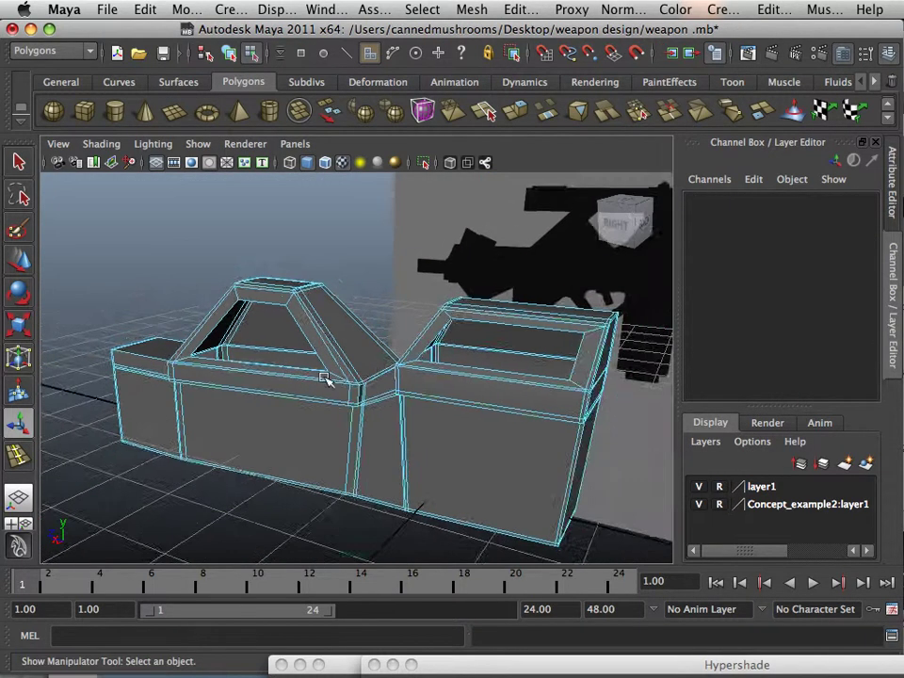
# - Return to object mode, select the whole body with the Move tool, and examine the new openings and the opposite side
pyautogui.keyDown('alt'); pyautogui.moveTo(323, 378); pyautogui.dragTo(289, 387); pyautogui.keyUp('alt')
pyautogui.moveTo(327, 324); pyautogui.dragTo(404, 312, button='right')
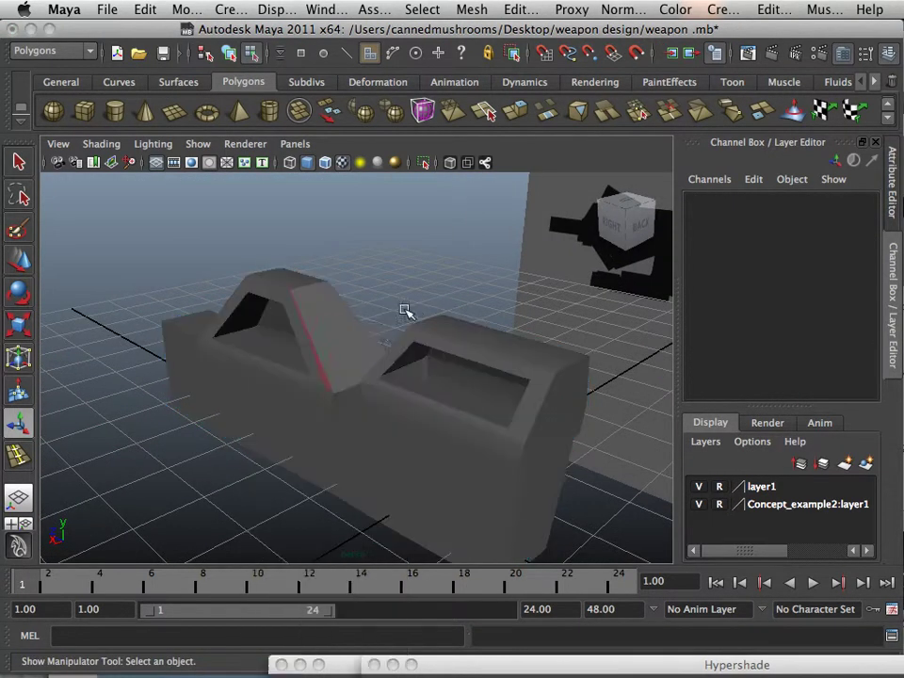
pyautogui.click(349, 353)
pyautogui.keyDown('alt'); pyautogui.moveTo(468, 336); pyautogui.dragTo(235, 373); pyautogui.keyUp('alt')
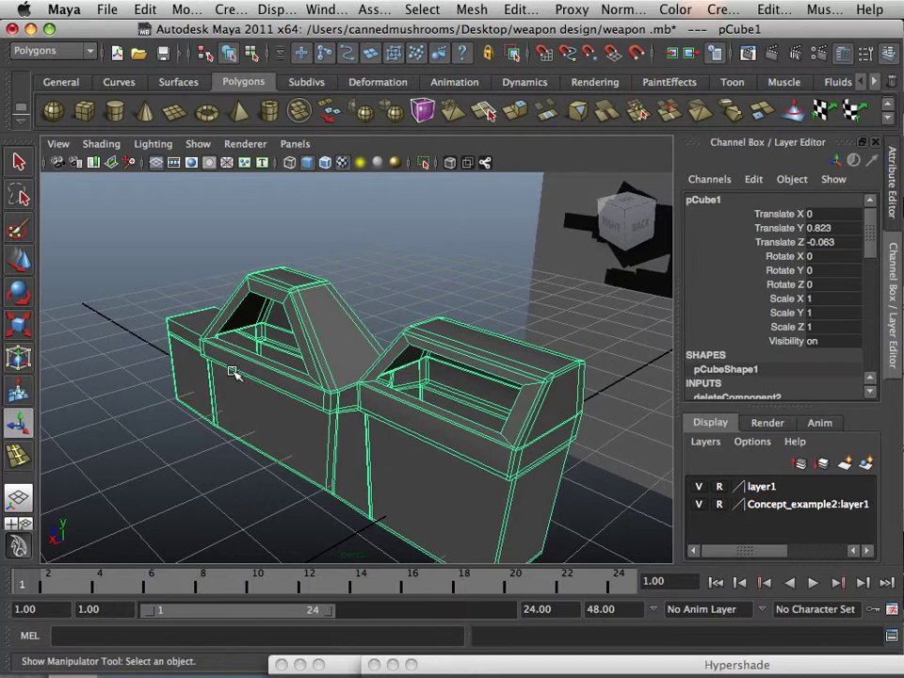
pyautogui.press('w')
pyautogui.keyDown('alt'); pyautogui.moveTo(176, 370); pyautogui.dragTo(365, 463); pyautogui.keyUp('alt')
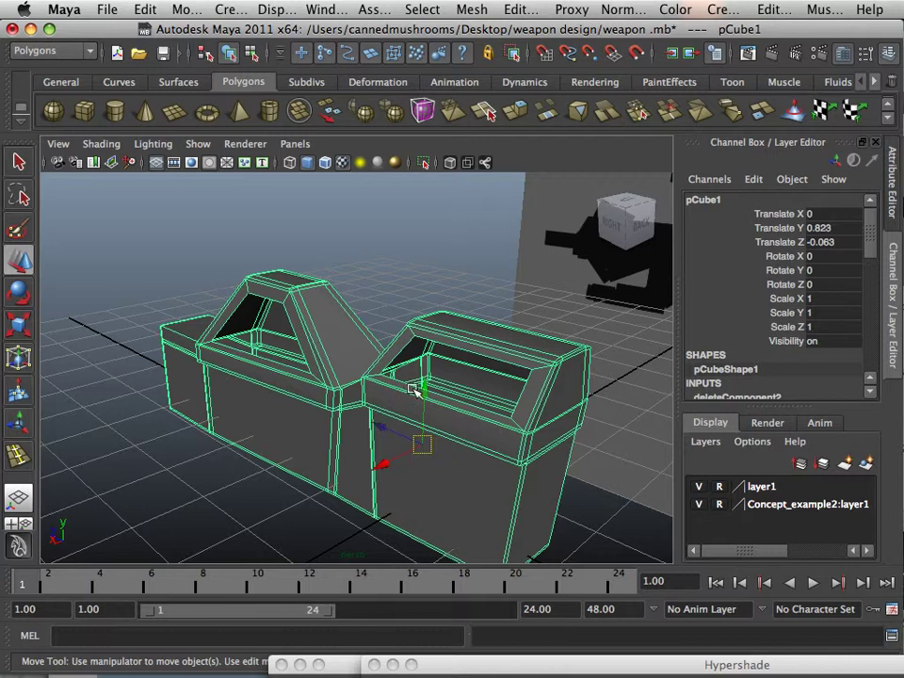
pyautogui.keyDown('alt'); pyautogui.moveTo(411, 370); pyautogui.dragTo(315, 377); pyautogui.keyUp('alt')
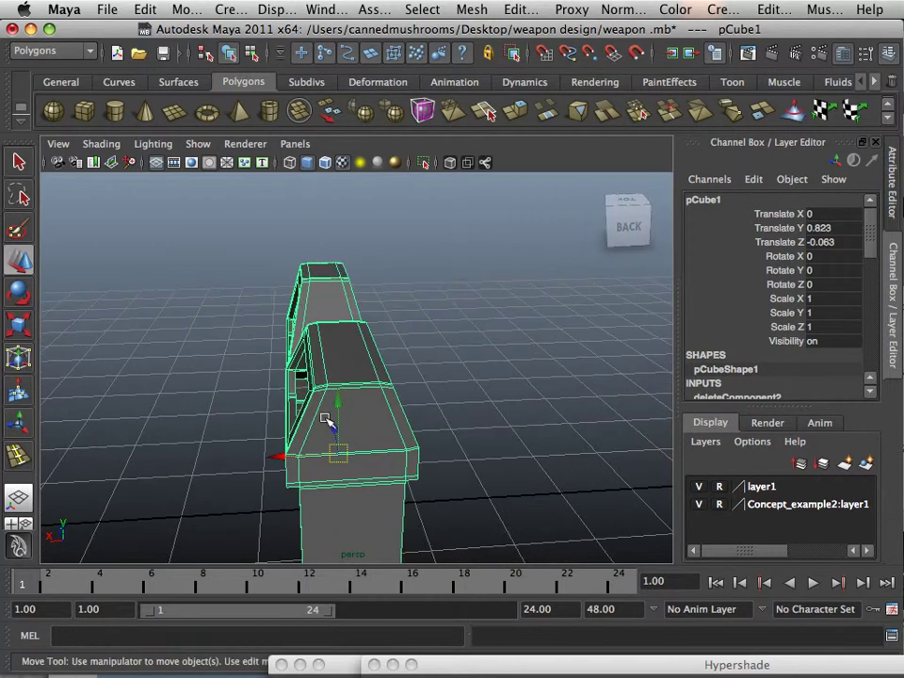
pyautogui.keyDown('alt'); pyautogui.moveTo(336, 496); pyautogui.dragTo(381, 478); pyautogui.keyUp('alt')
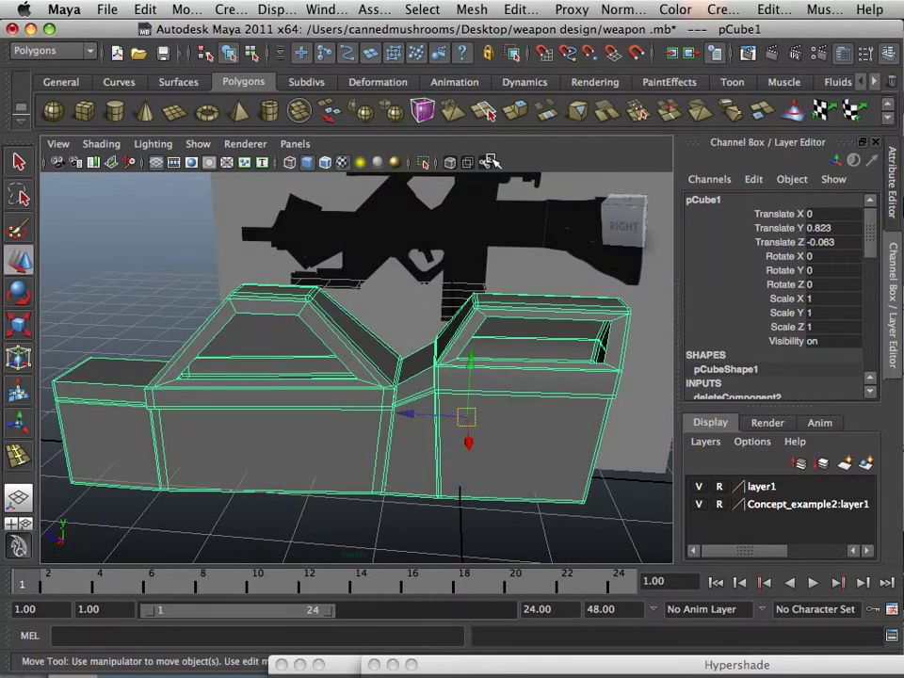
# - Mirror-cut the body along the YZ plane, merging with the original at a vertex threshold of 0.0010
pyautogui.click(472, 10)
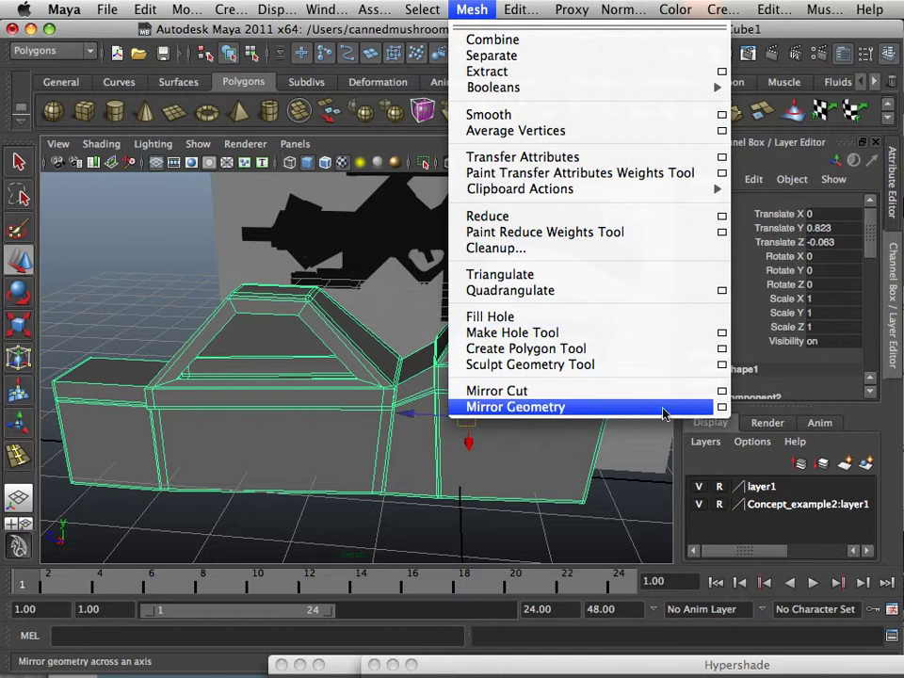
pyautogui.click(720, 392)
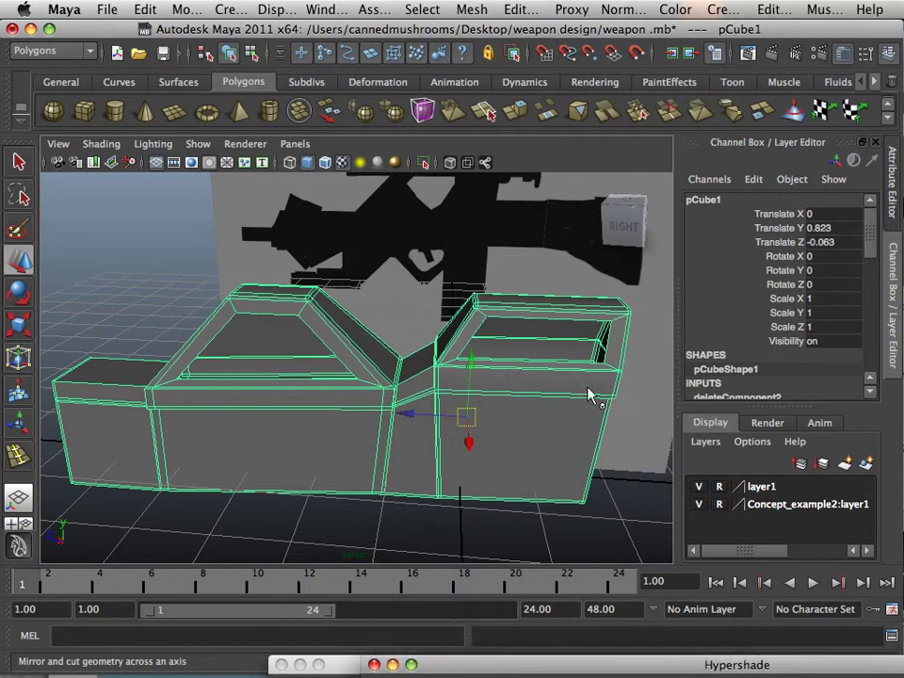
pyautogui.doubleClick(483, 664)
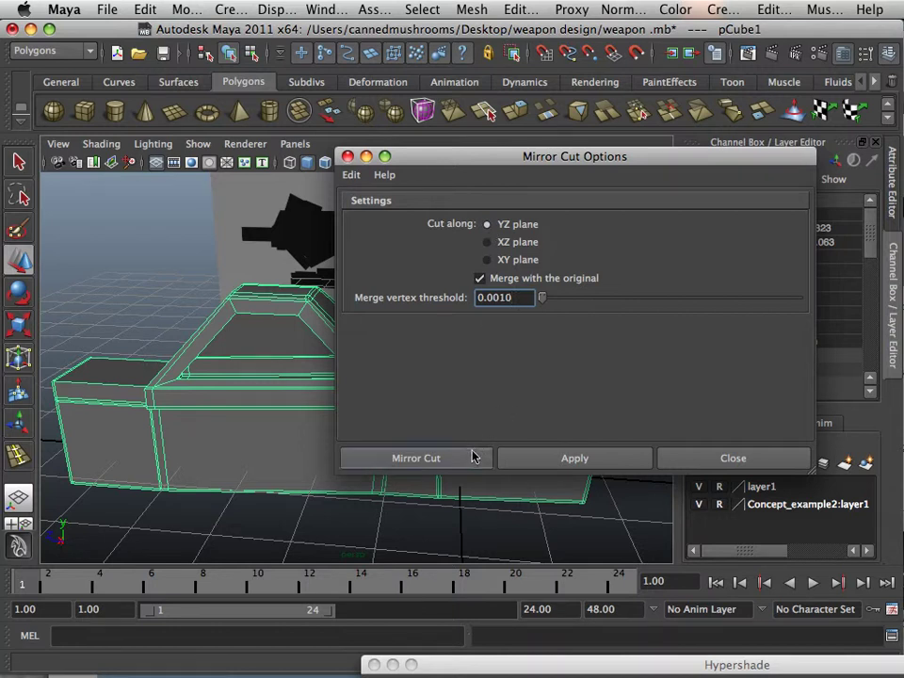
pyautogui.click(514, 459)
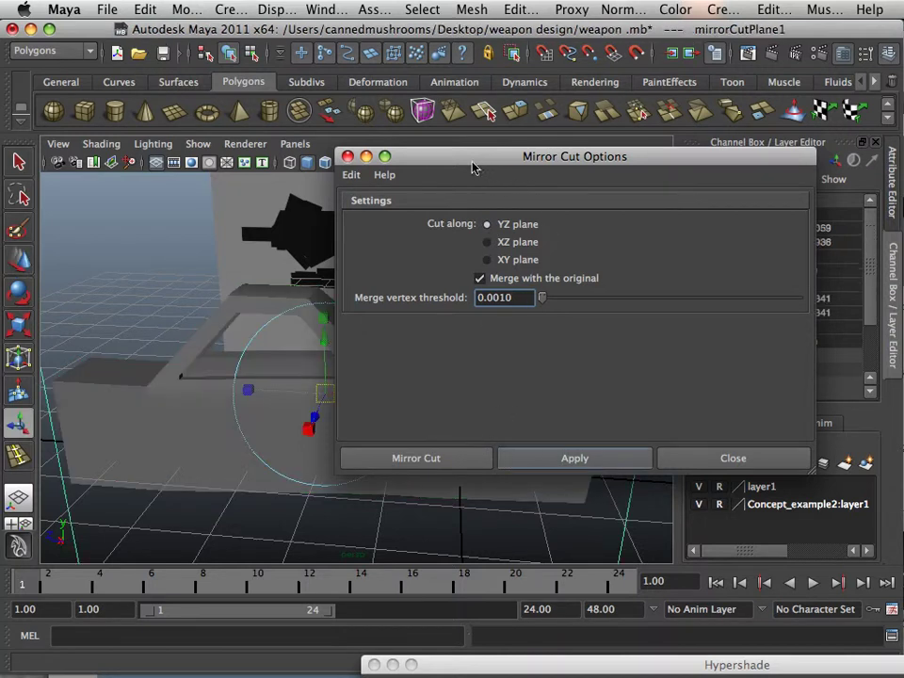
# - Move the Mirror Cut options aside, enable Wireframe on Shaded, and inspect the openings on both sides of the body
pyautogui.moveTo(458, 164); pyautogui.dragTo(778, 184)
pyautogui.keyDown('alt'); pyautogui.moveTo(435, 383); pyautogui.dragTo(294, 383); pyautogui.keyUp('alt')
pyautogui.click(101, 145)
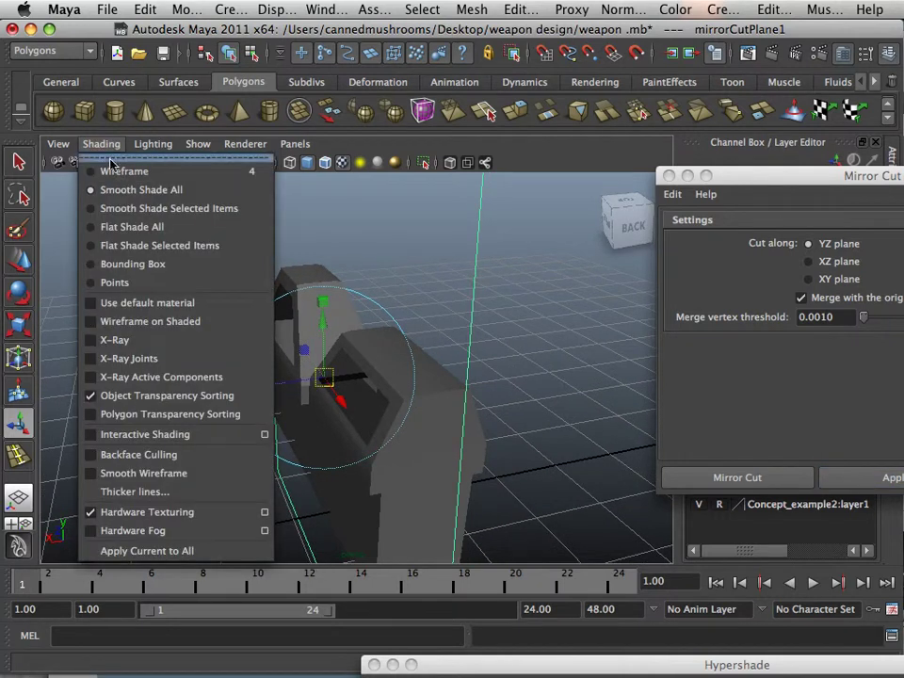
pyautogui.click(129, 327)
pyautogui.moveTo(269, 409)
pyautogui.keyDown('alt'); pyautogui.mouseDown()
pyautogui.moveTo(228, 409)
pyautogui.moveTo(228, 402)
pyautogui.moveTo(394, 412)
pyautogui.moveTo(432, 402)
pyautogui.mouseUp(); pyautogui.keyUp('alt')
pyautogui.scroll(5, 235, 406)
pyautogui.keyDown('alt'); pyautogui.moveTo(433, 402); pyautogui.dragTo(161, 390, button='right'); pyautogui.keyUp('alt')
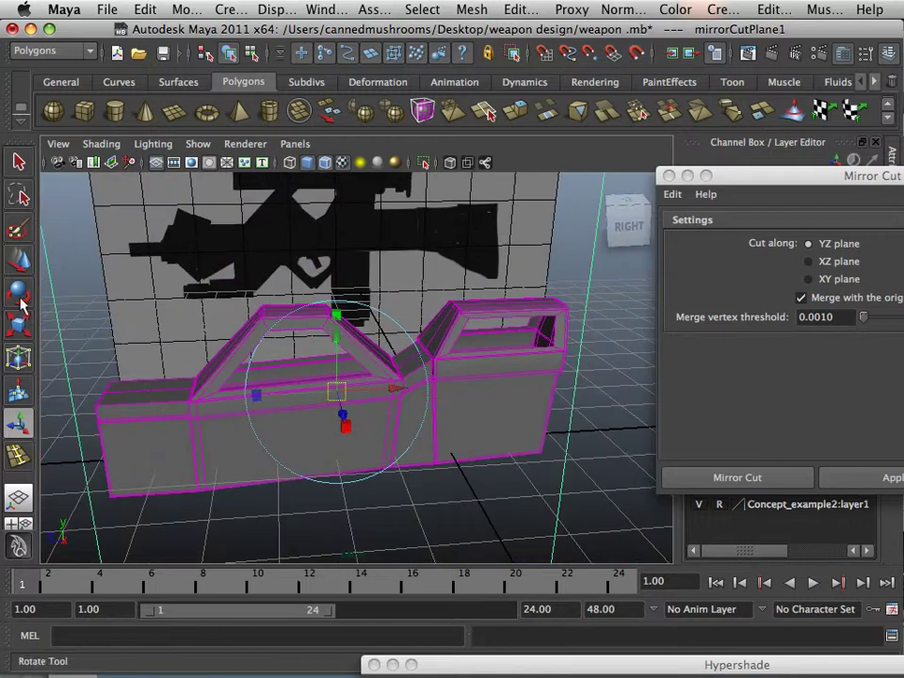
pyautogui.scroll(-5, 162, 381)
# - Duplicate the mirrored body and move the copy backward along Z to about -9.223, clear of the original
pyautogui.moveTo(256, 426); pyautogui.dragTo(336, 299, button='right')
pyautogui.click(279, 415)
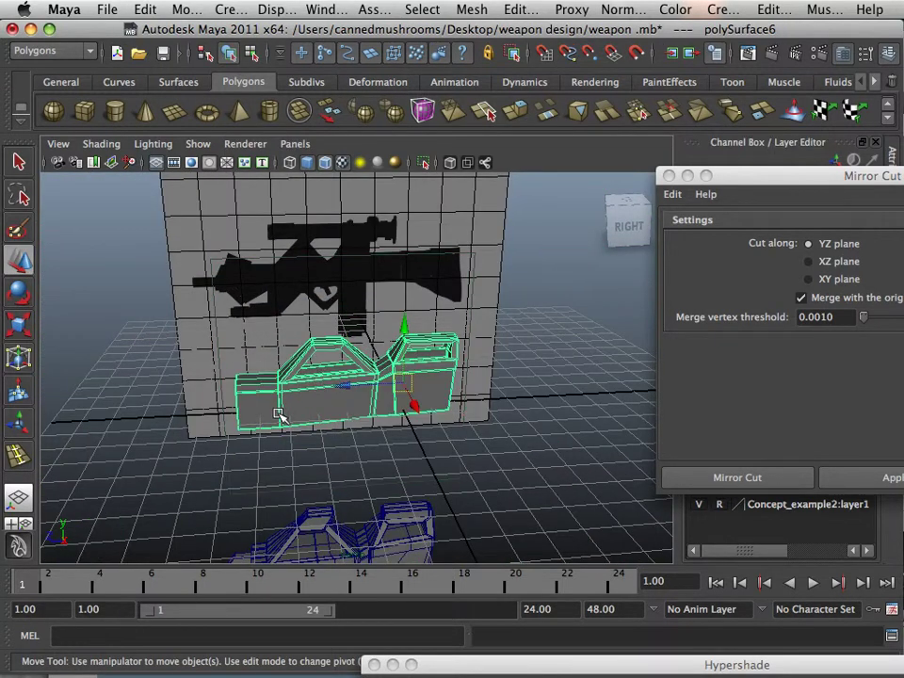
pyautogui.hotkey('ctrl', 'd')
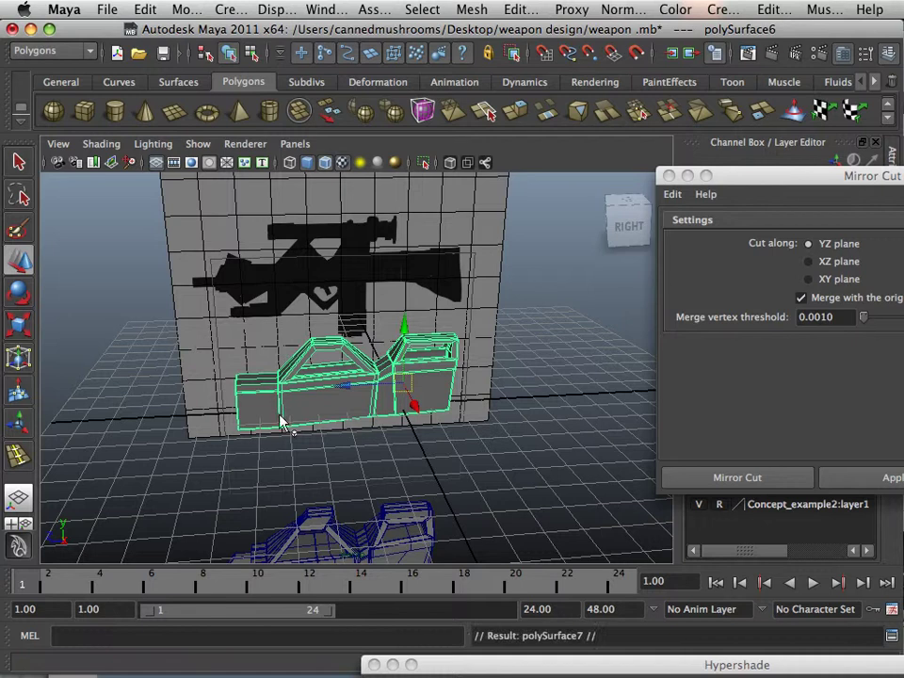
pyautogui.moveTo(343, 387); pyautogui.dragTo(594, 393, button='middle')
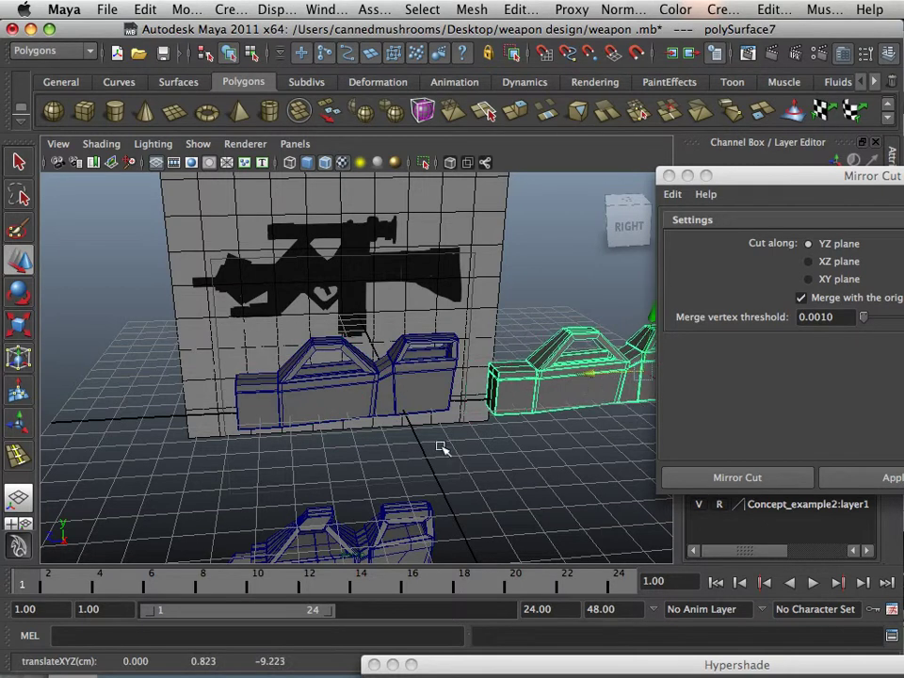
# - Delete the original mirrored body together with its mirror cut plane
pyautogui.keyDown('alt'); pyautogui.moveTo(443, 448); pyautogui.dragTo(295, 341); pyautogui.keyUp('alt')
pyautogui.click(287, 353)
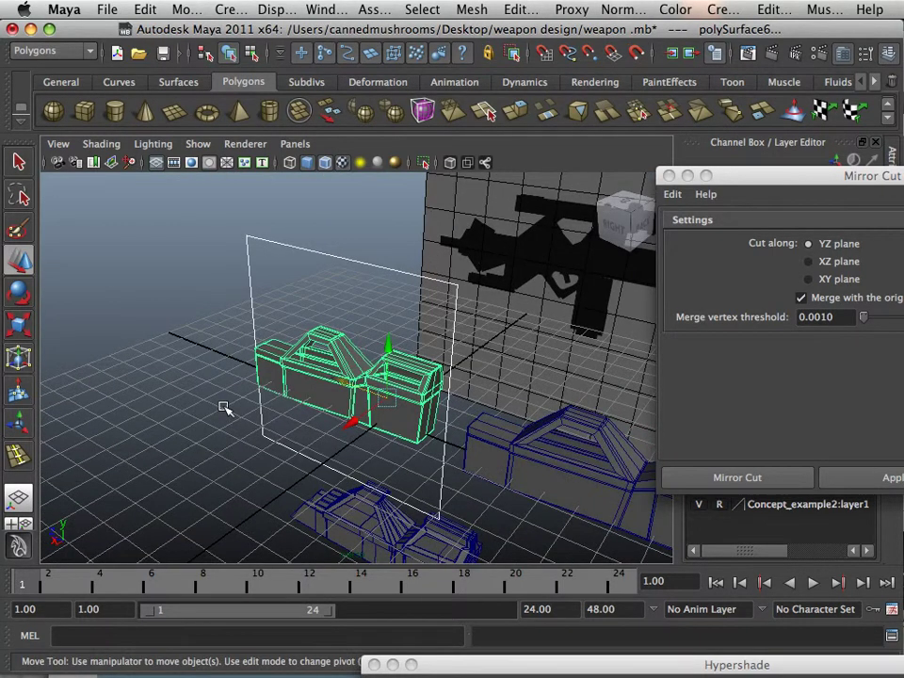
pyautogui.press('Delete')
# - Move the duplicated body back along Z to about -0.109, aligning it with the reference silhouette in the side view
pyautogui.click(498, 478)
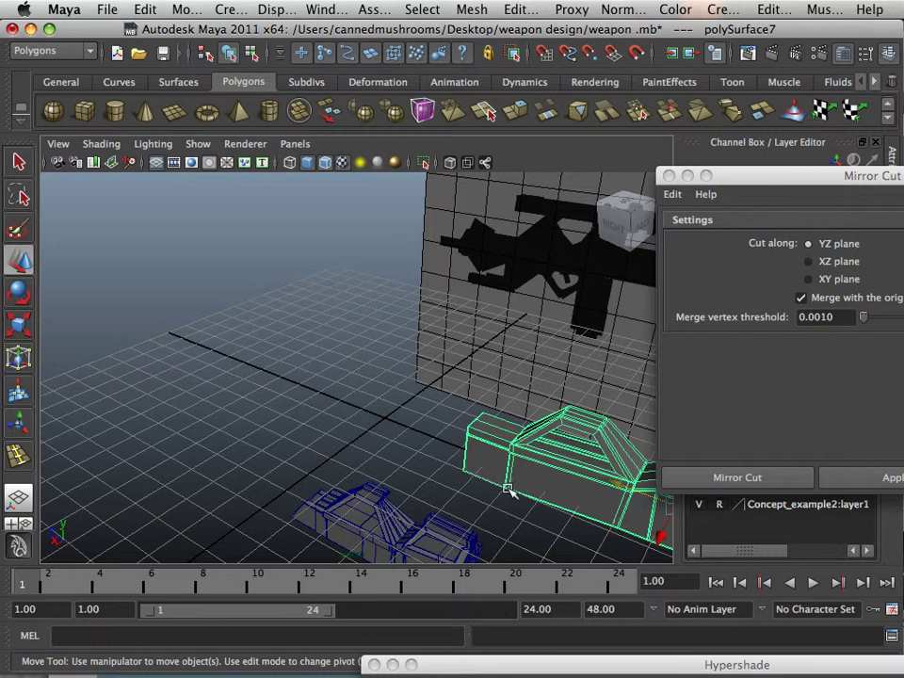
pyautogui.moveTo(621, 490); pyautogui.dragTo(410, 409)
pyautogui.press('space')
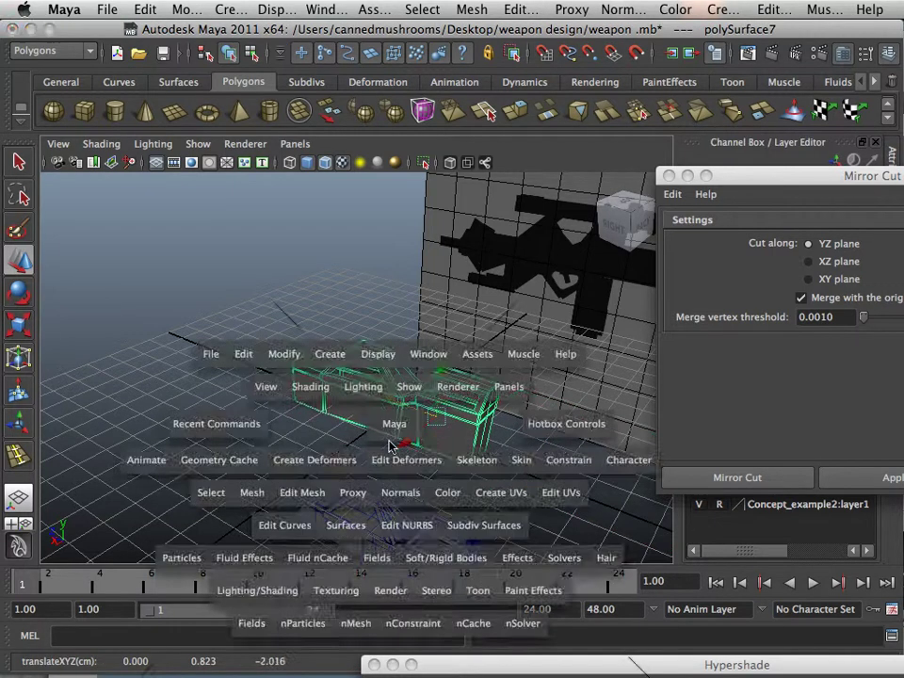
pyautogui.press('space')
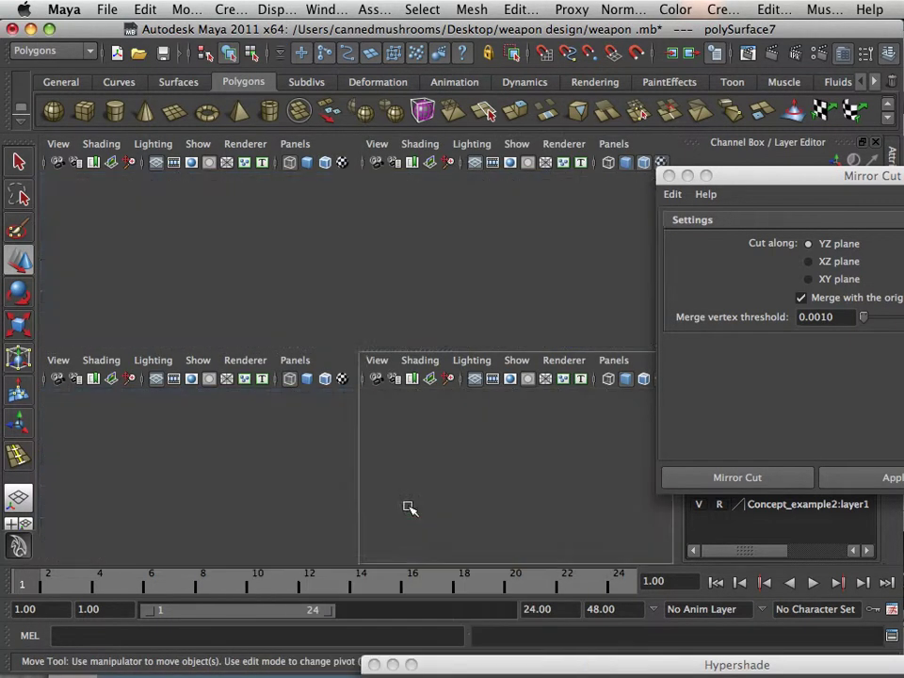
pyautogui.moveTo(407, 399); pyautogui.dragTo(340, 403)
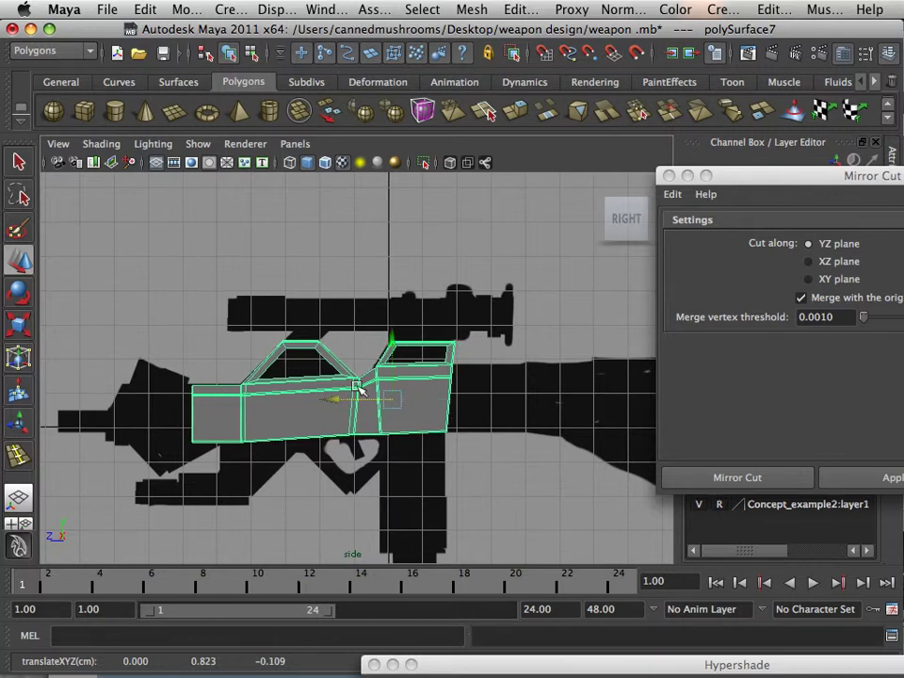
pyautogui.press('space')
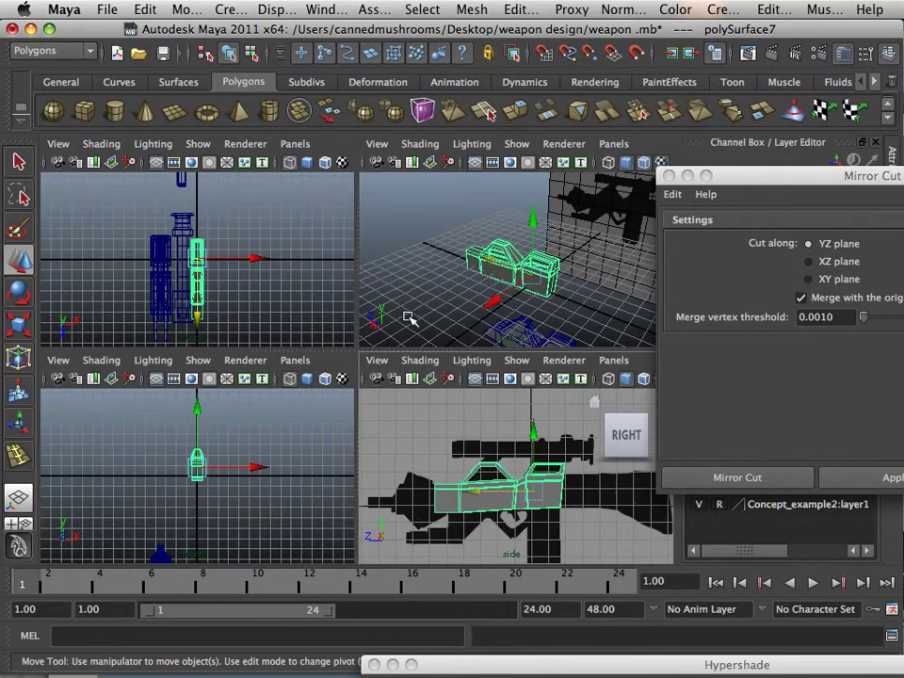
pyautogui.scroll(5, 452, 458)
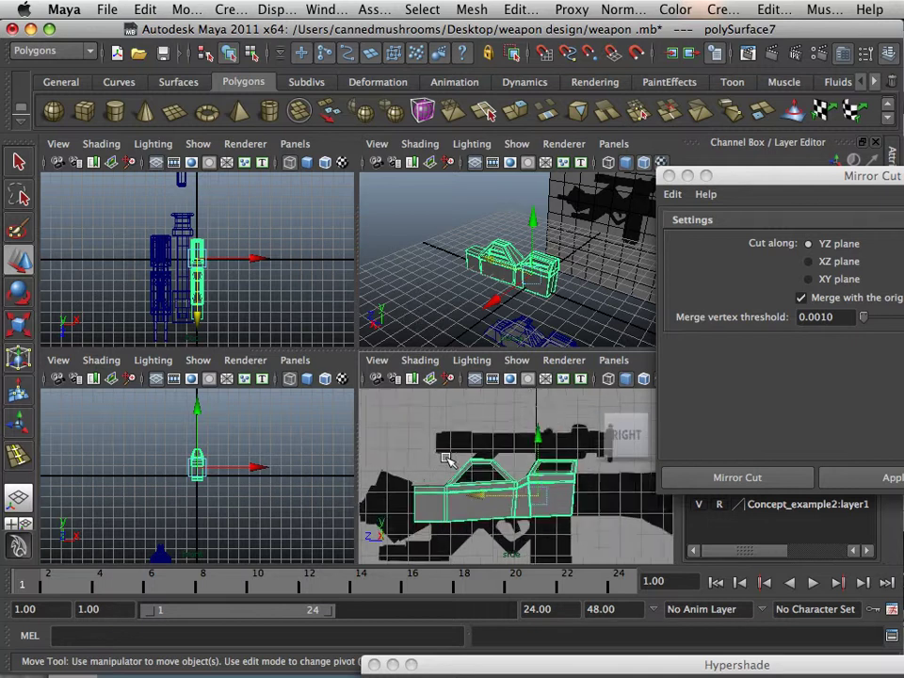
pyautogui.press('space')
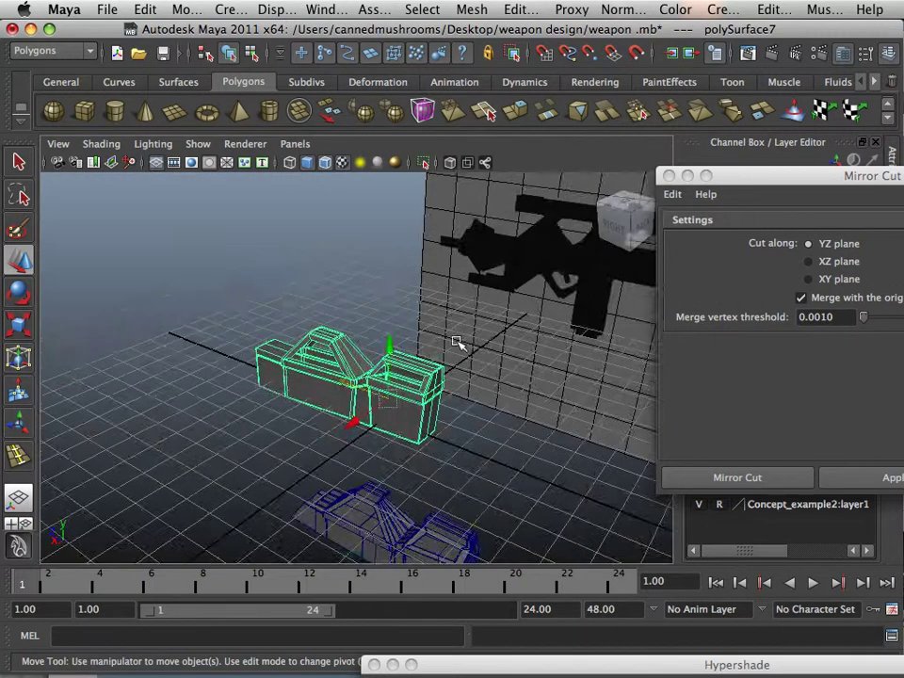
# - Bridge the two facing bottom edges of the trapezoid-shaped opening using a linear path with 1 division
pyautogui.keyDown('alt'); pyautogui.moveTo(457, 343); pyautogui.dragTo(384, 393); pyautogui.keyUp('alt')
pyautogui.scroll(5, 371, 381)
pyautogui.scroll(4, 369, 399)
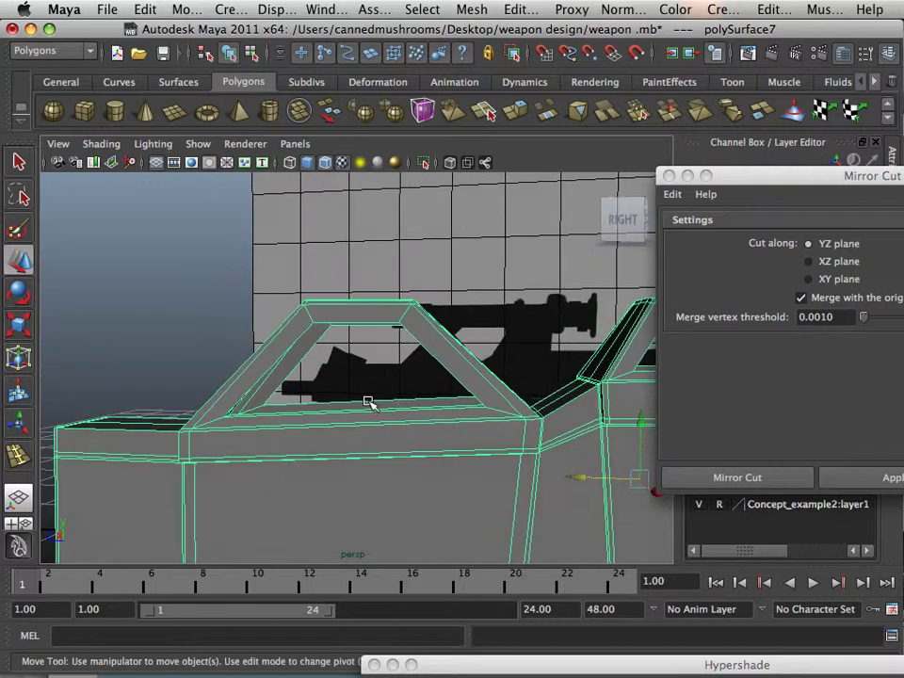
pyautogui.moveTo(308, 325); pyautogui.dragTo(309, 285, button='right')
pyautogui.keyDown('alt'); pyautogui.moveTo(302, 383); pyautogui.dragTo(339, 488); pyautogui.keyUp('alt')
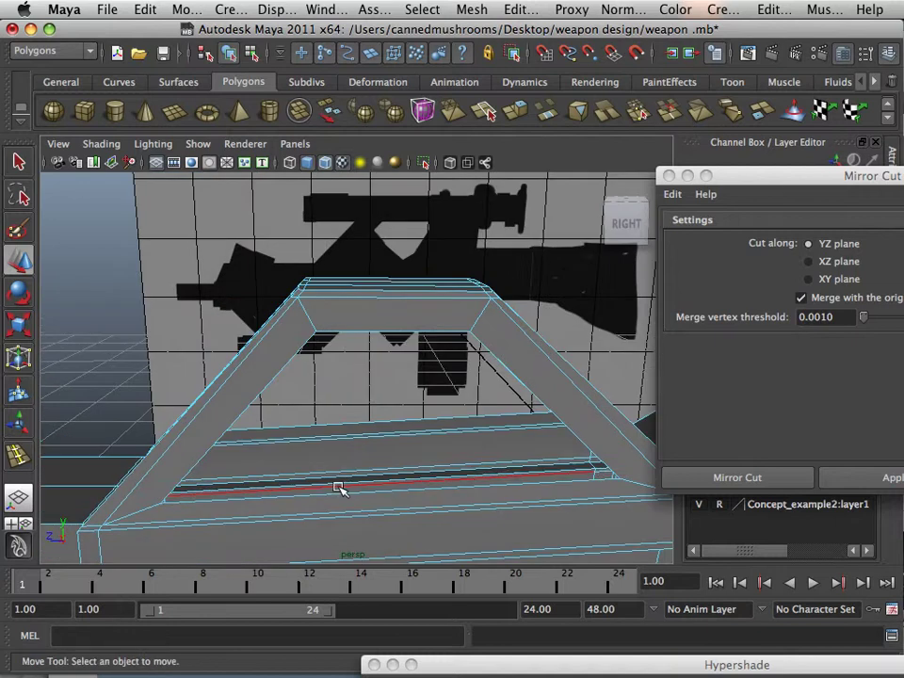
pyautogui.click(338, 490)
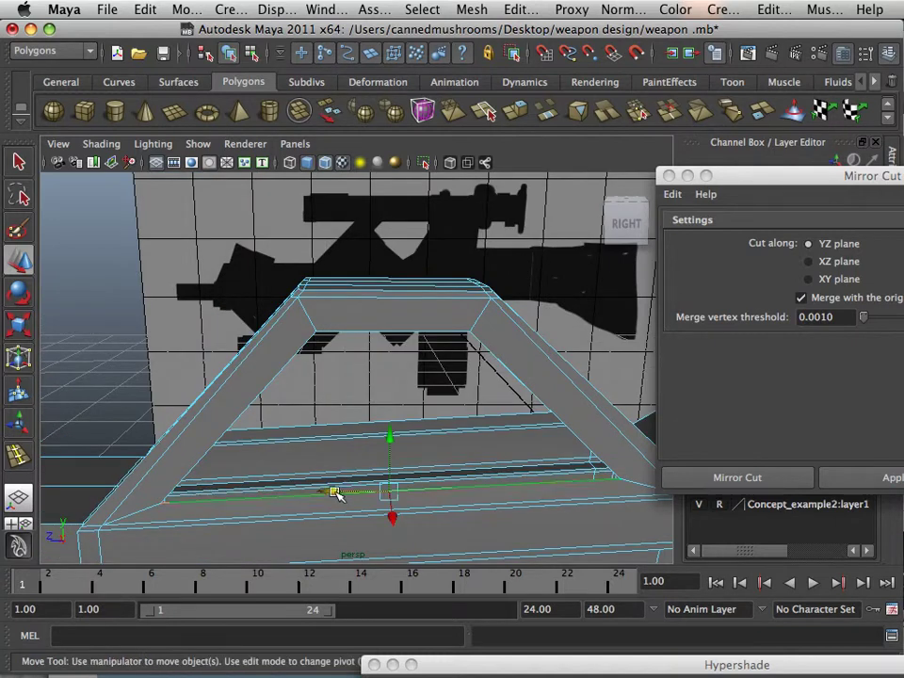
pyautogui.keyDown('shift'); pyautogui.click(345, 425); pyautogui.keyUp('shift')
pyautogui.keyDown('alt'); pyautogui.moveTo(345, 425); pyautogui.dragTo(348, 466); pyautogui.keyUp('alt')
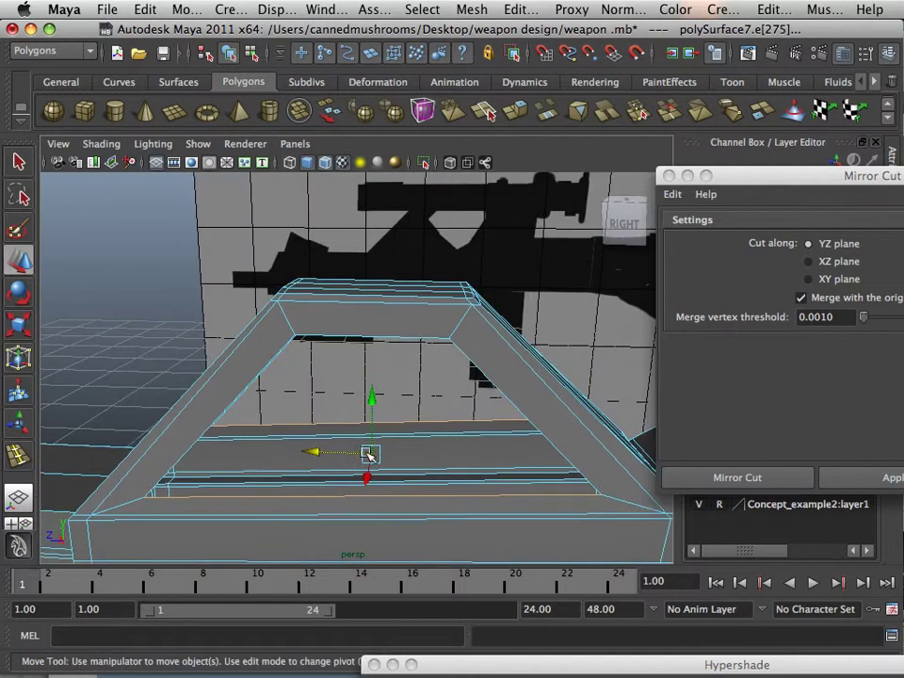
pyautogui.click(487, 12)
pyautogui.moveTo(520, 10)
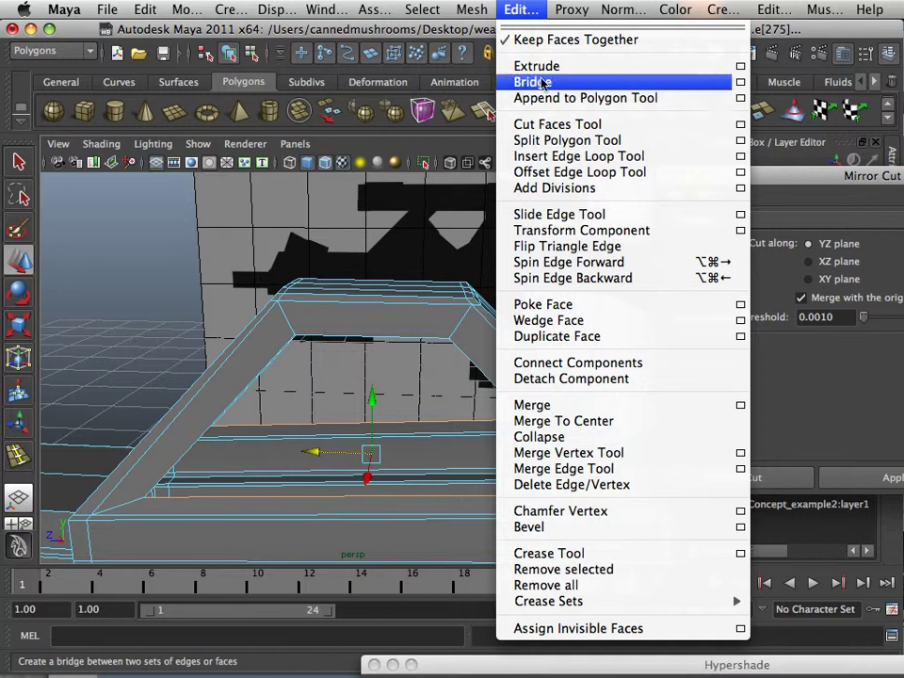
pyautogui.click(740, 82)
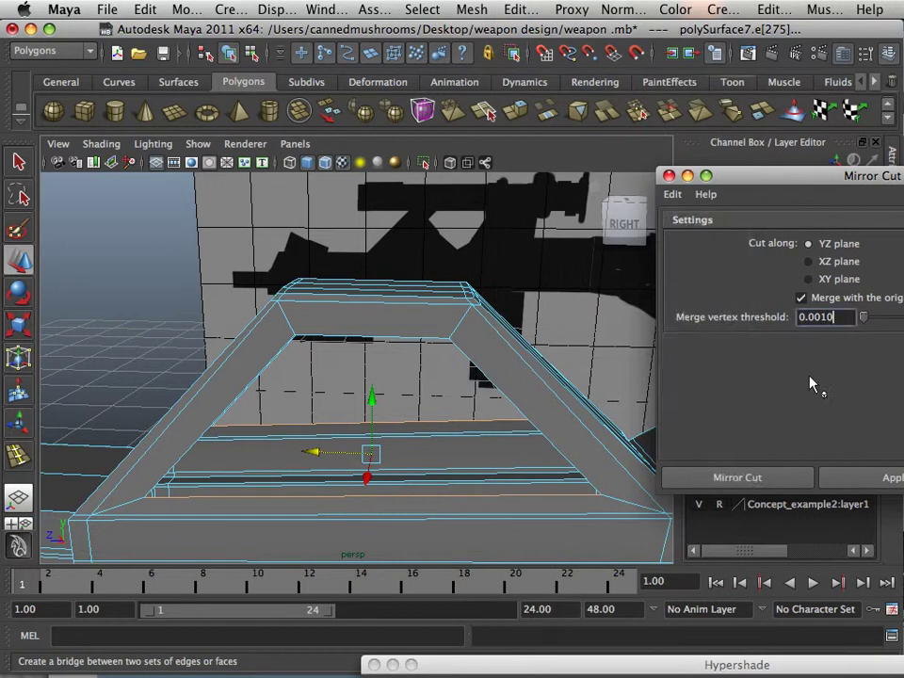
pyautogui.click(832, 480)
# - Bridge the facing slanted edges of the trapezoid-shaped opening on the side nearest the second opening
pyautogui.keyDown('alt'); pyautogui.moveTo(422, 415); pyautogui.dragTo(299, 407); pyautogui.keyUp('alt')
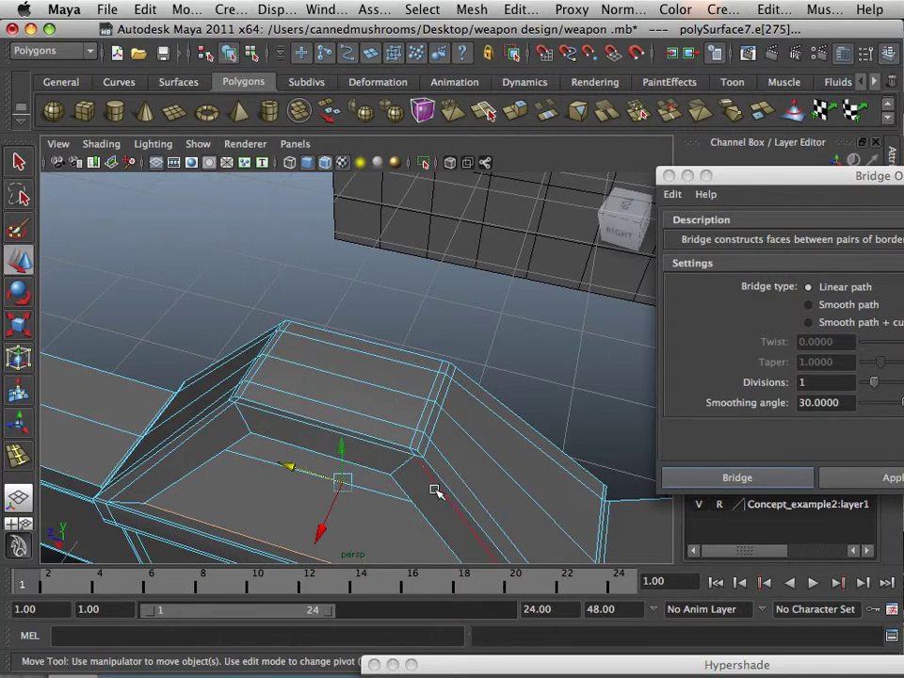
pyautogui.keyDown('alt'); pyautogui.moveTo(434, 489); pyautogui.dragTo(433, 414); pyautogui.keyUp('alt')
pyautogui.keyDown('alt'); pyautogui.moveTo(561, 358); pyautogui.dragTo(551, 380); pyautogui.keyUp('alt')
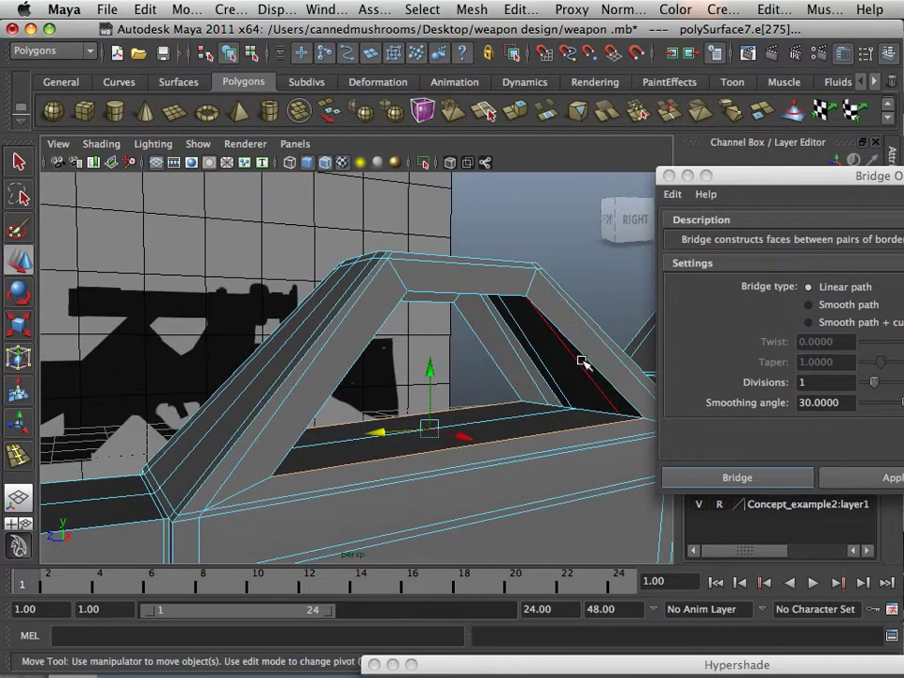
pyautogui.click(585, 361)
pyautogui.keyDown('shift'); pyautogui.click(490, 362); pyautogui.keyUp('shift')
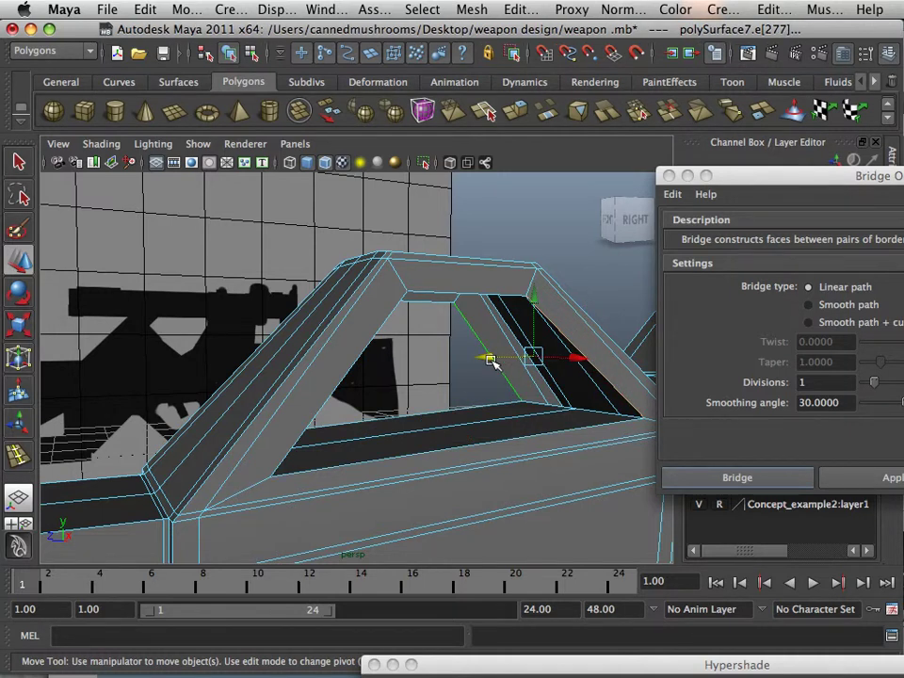
pyautogui.press('g')
# - Bridge the facing top edges and the remaining pair of slanted edges to close the trapezoid-shaped opening's inner walls
pyautogui.keyDown('alt'); pyautogui.moveTo(428, 388); pyautogui.dragTo(407, 256); pyautogui.keyUp('alt')
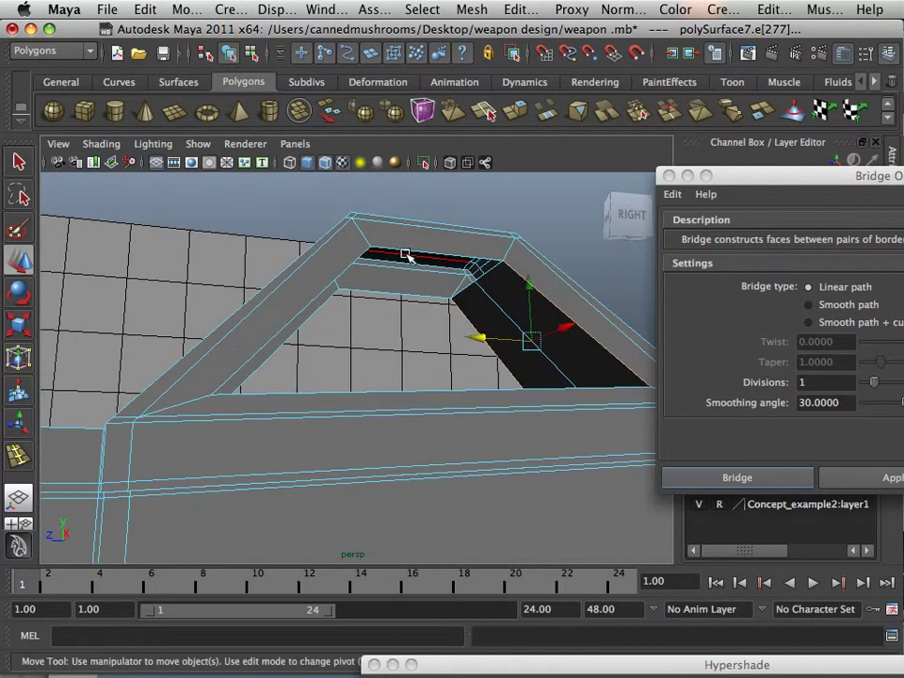
pyautogui.click(412, 251)
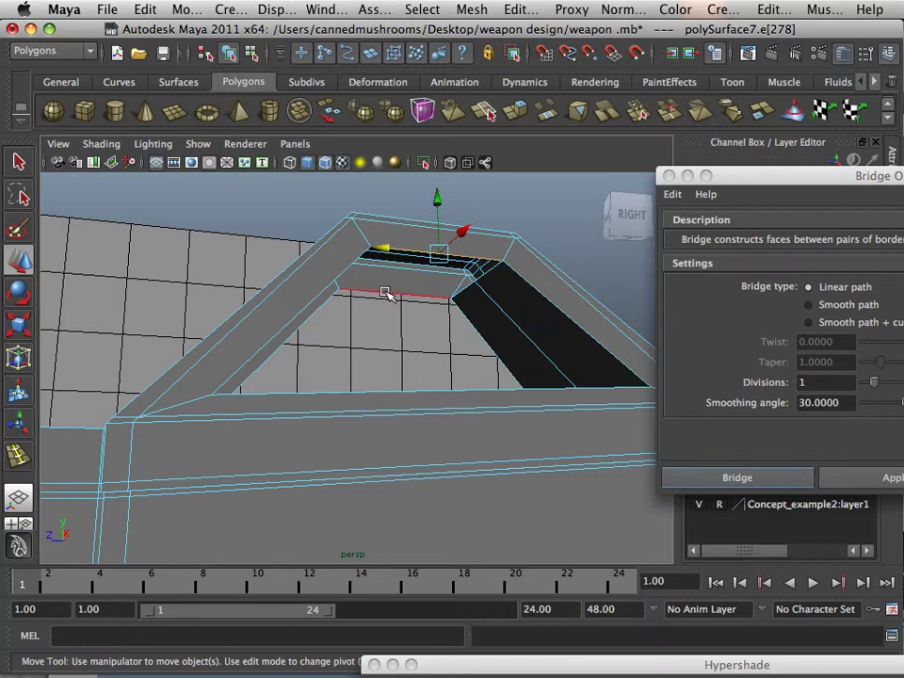
pyautogui.keyDown('shift'); pyautogui.click(386, 294); pyautogui.keyUp('shift')
pyautogui.press('g')
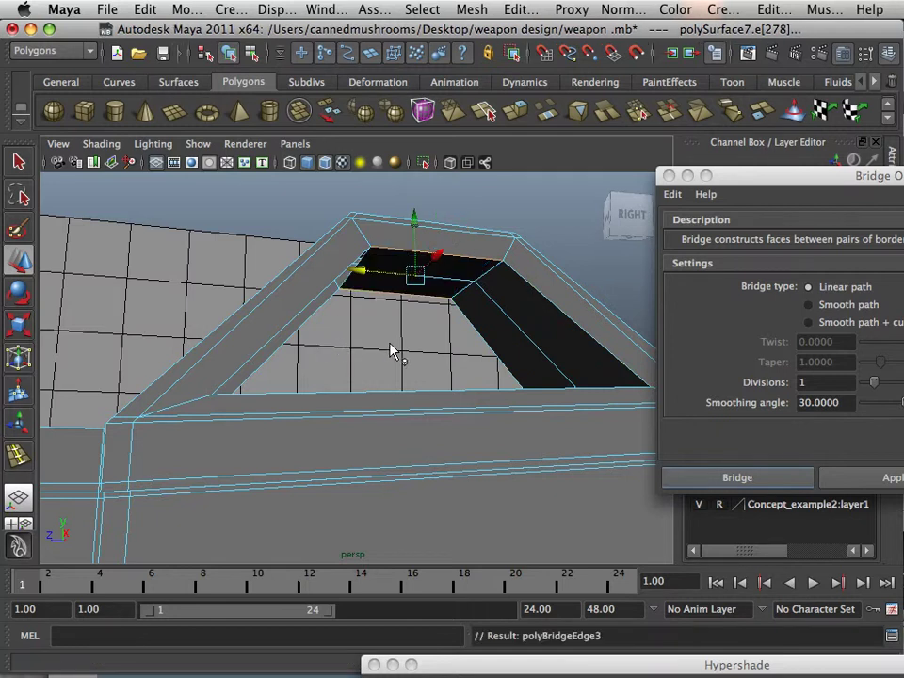
pyautogui.keyDown('alt'); pyautogui.moveTo(390, 352); pyautogui.dragTo(280, 306); pyautogui.keyUp('alt')
pyautogui.click(271, 289)
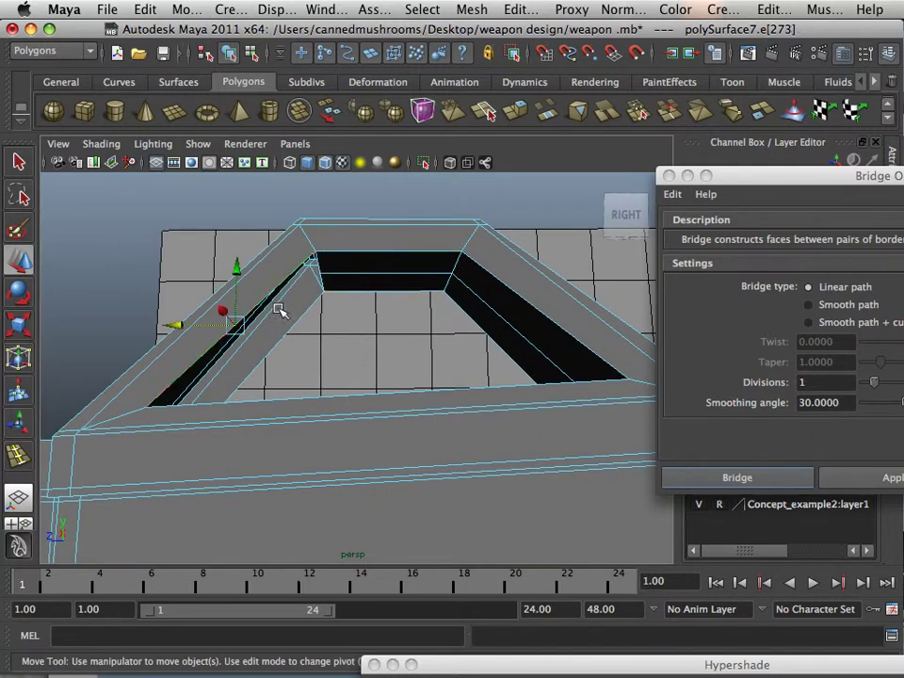
pyautogui.keyDown('shift'); pyautogui.click(293, 327); pyautogui.keyUp('shift')
pyautogui.press('g')
# - Bridge the facing bottom edges and the facing upright end edges of the second opening
pyautogui.keyDown('alt'); pyautogui.moveTo(317, 348); pyautogui.dragTo(359, 436); pyautogui.keyUp('alt')
pyautogui.click(358, 436)
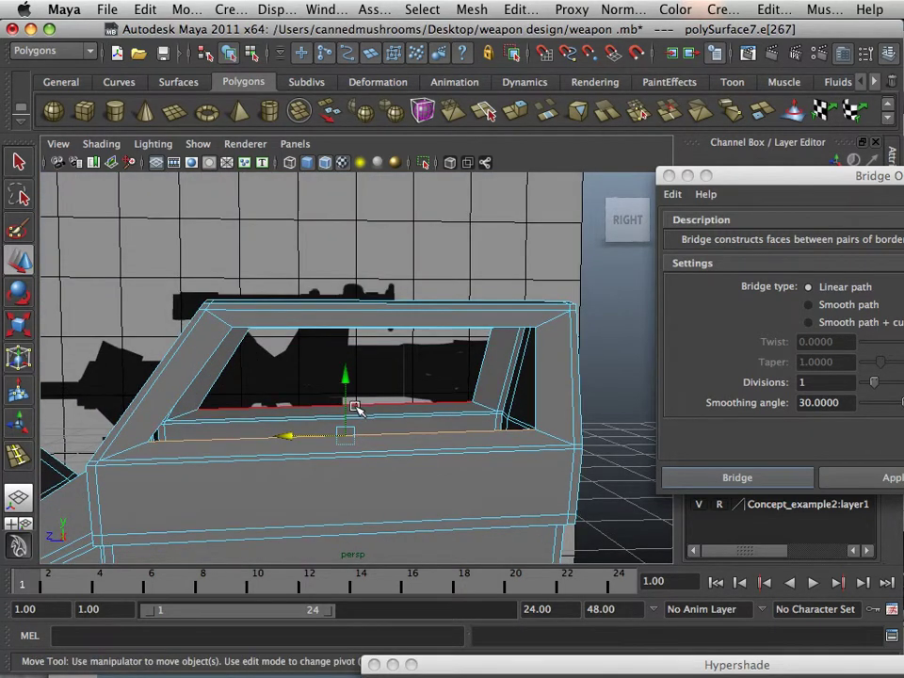
pyautogui.keyDown('shift'); pyautogui.click(356, 406); pyautogui.keyUp('shift')
pyautogui.press('g')
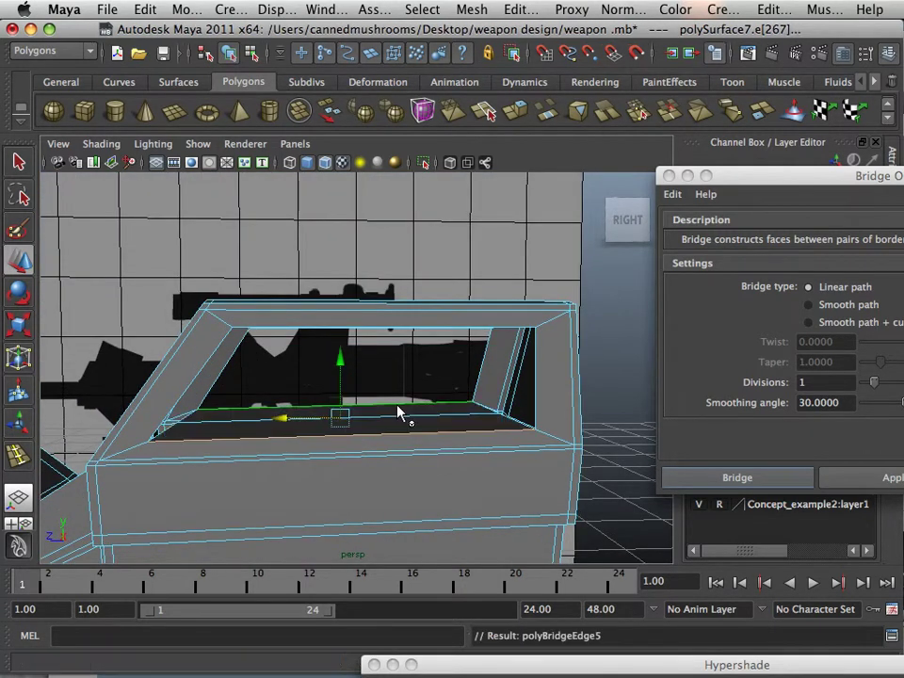
pyautogui.click(533, 377)
pyautogui.press('g')
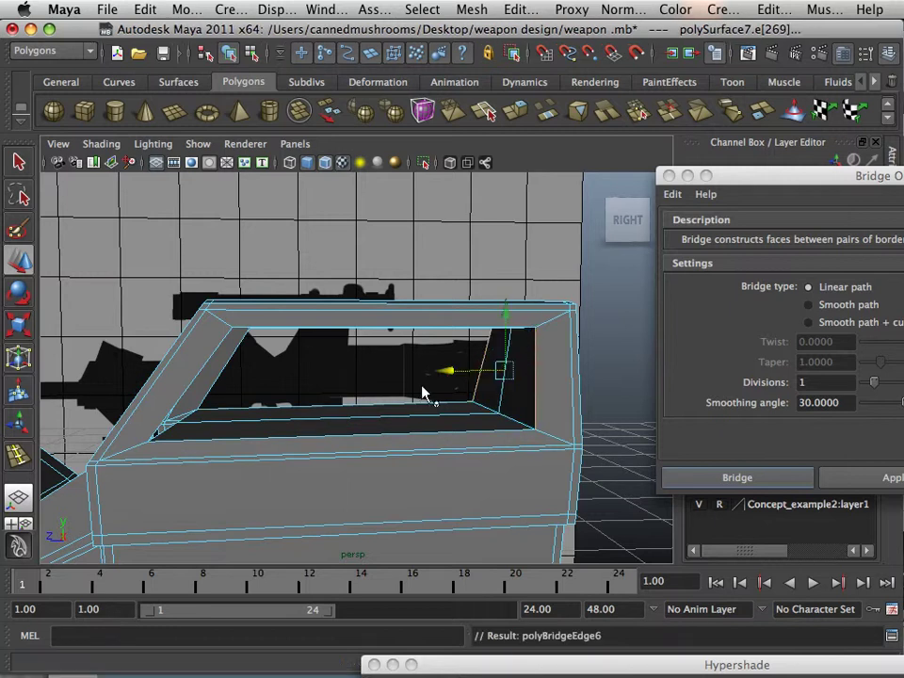
# - Bridge the facing top edges and the facing slanted edges of the second opening
pyautogui.keyDown('alt'); pyautogui.moveTo(394, 405); pyautogui.dragTo(389, 351); pyautogui.keyUp('alt')
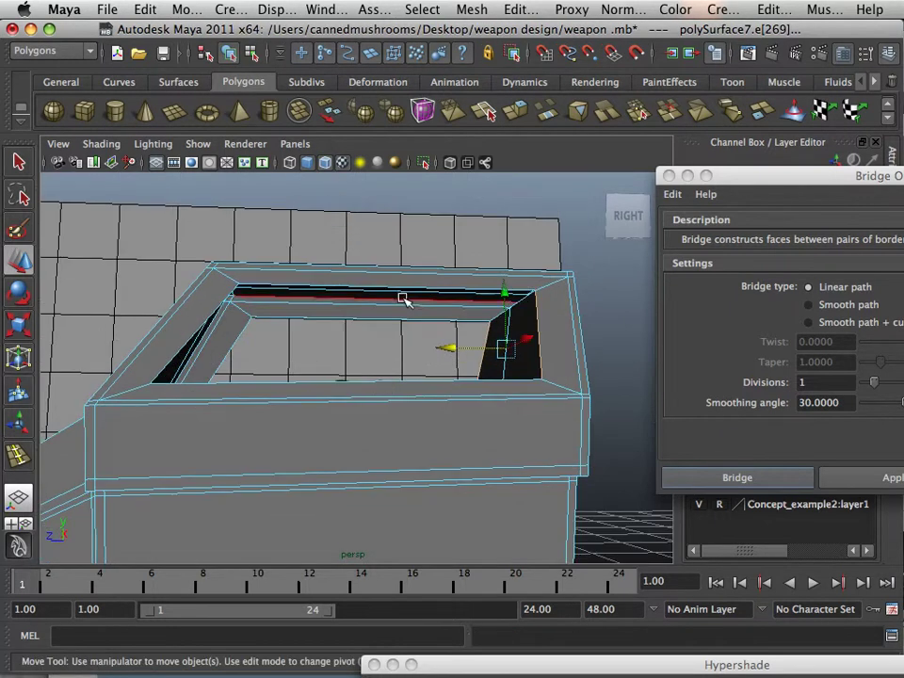
pyautogui.click(381, 320)
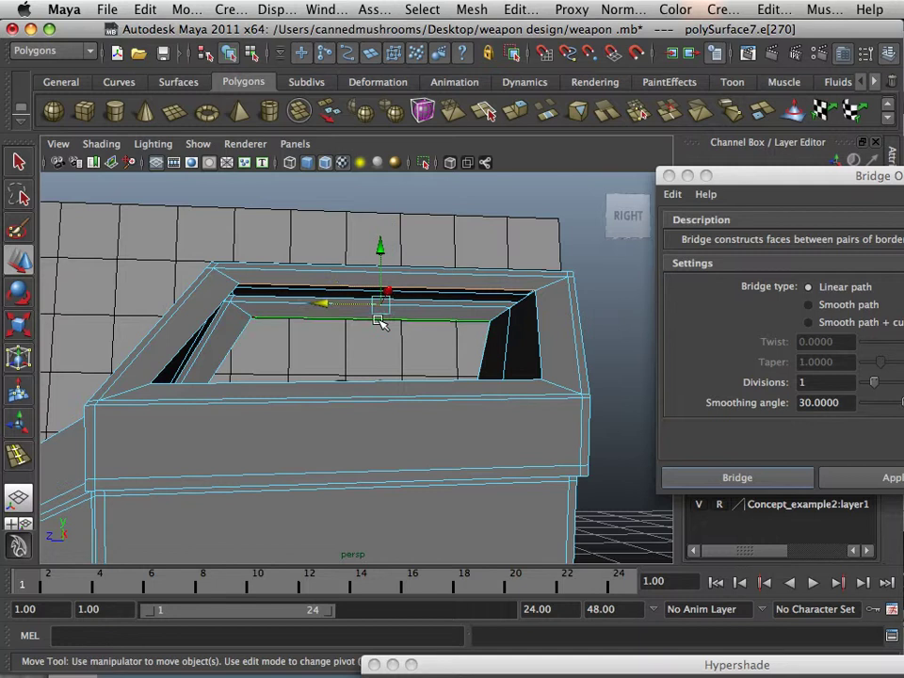
pyautogui.press('g')
pyautogui.keyDown('alt'); pyautogui.moveTo(357, 358); pyautogui.dragTo(315, 367); pyautogui.keyUp('alt')
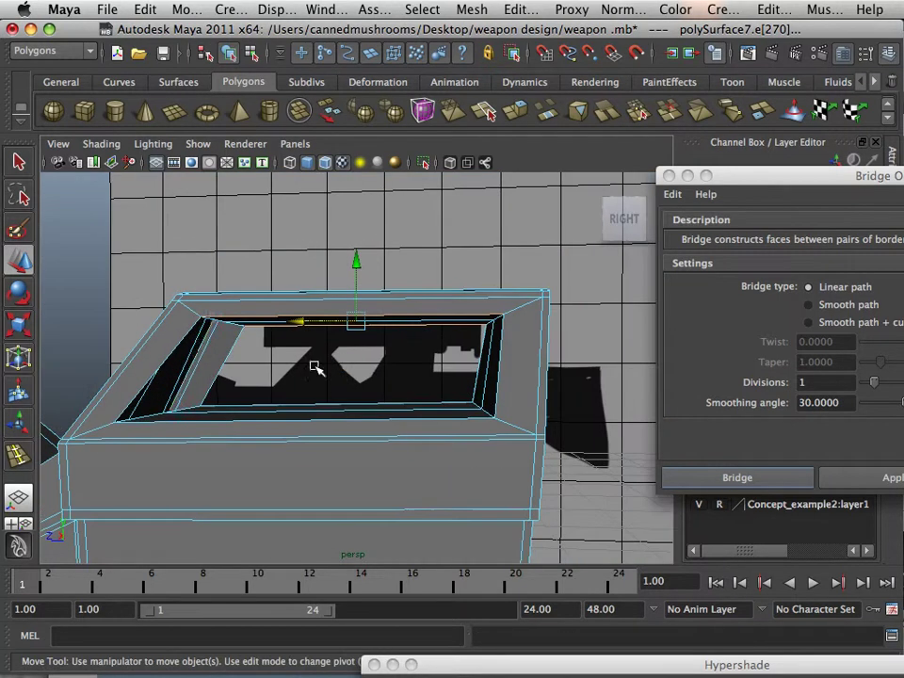
pyautogui.click(183, 344)
pyautogui.keyDown('shift'); pyautogui.click(226, 367); pyautogui.keyUp('shift')
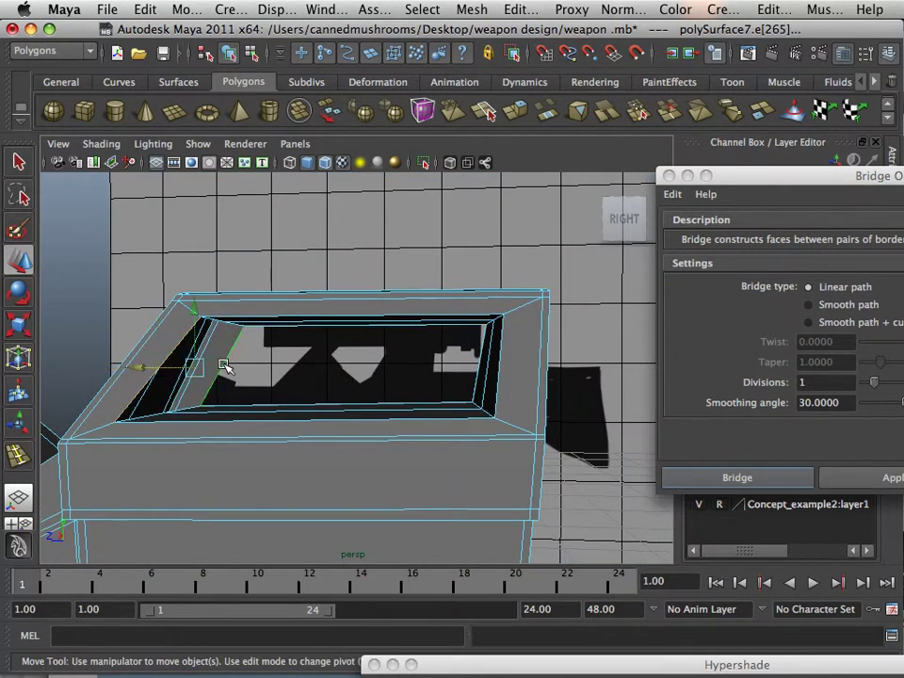
pyautogui.press('g')
# - Return the body to object mode and inspect the bridged inner walls of both openings
pyautogui.moveTo(200, 380)
pyautogui.keyDown('alt'); pyautogui.mouseDown()
pyautogui.moveTo(252, 378)
pyautogui.moveTo(184, 378)
pyautogui.mouseUp(); pyautogui.keyUp('alt')
pyautogui.keyDown('alt'); pyautogui.moveTo(161, 379); pyautogui.dragTo(185, 383); pyautogui.keyUp('alt')
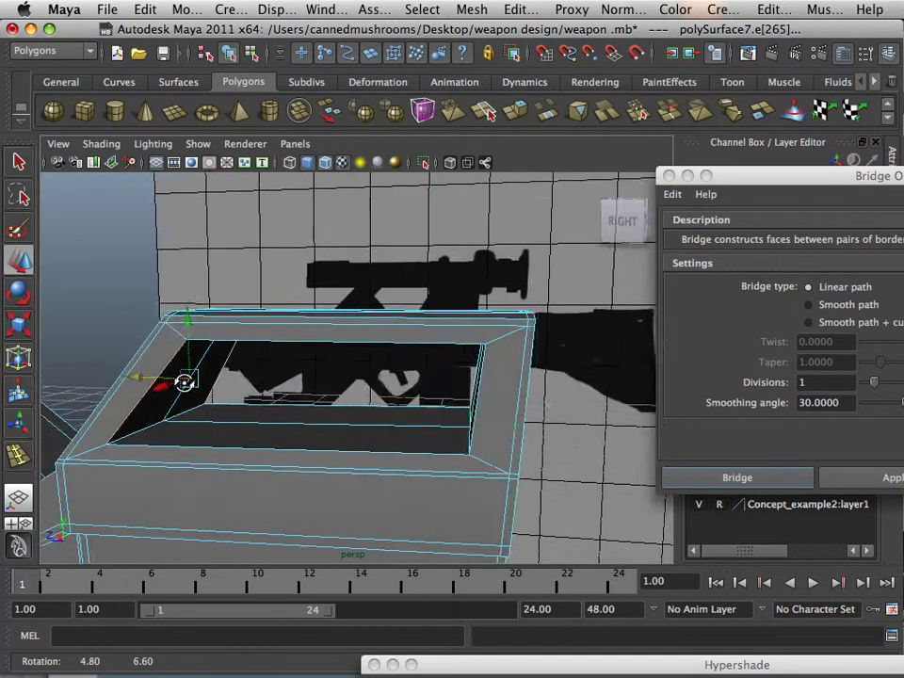
pyautogui.scroll(-8, 188, 384)
pyautogui.rightClick(179, 455)
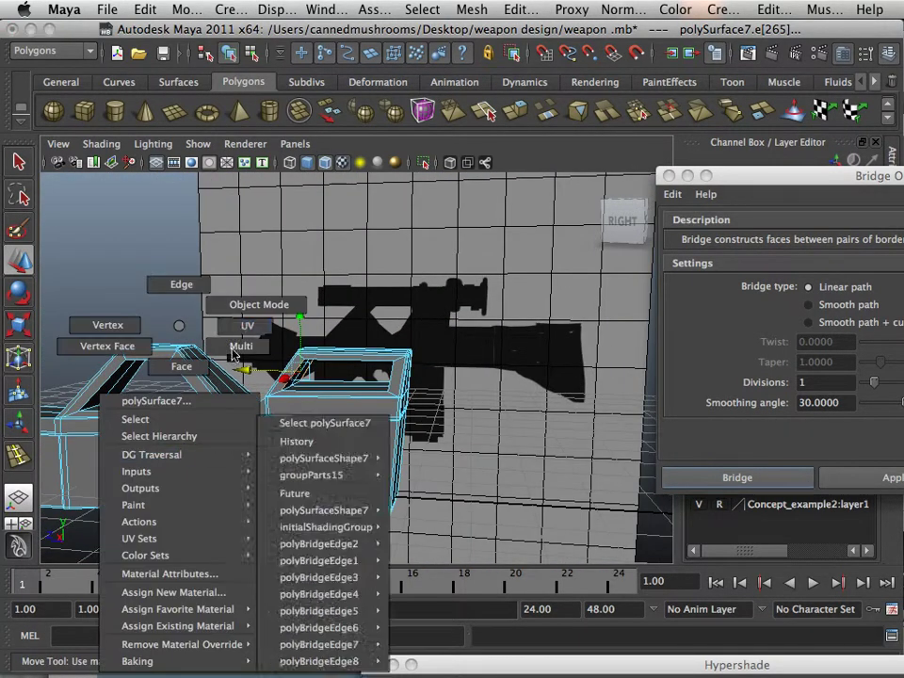
pyautogui.click(247, 306)
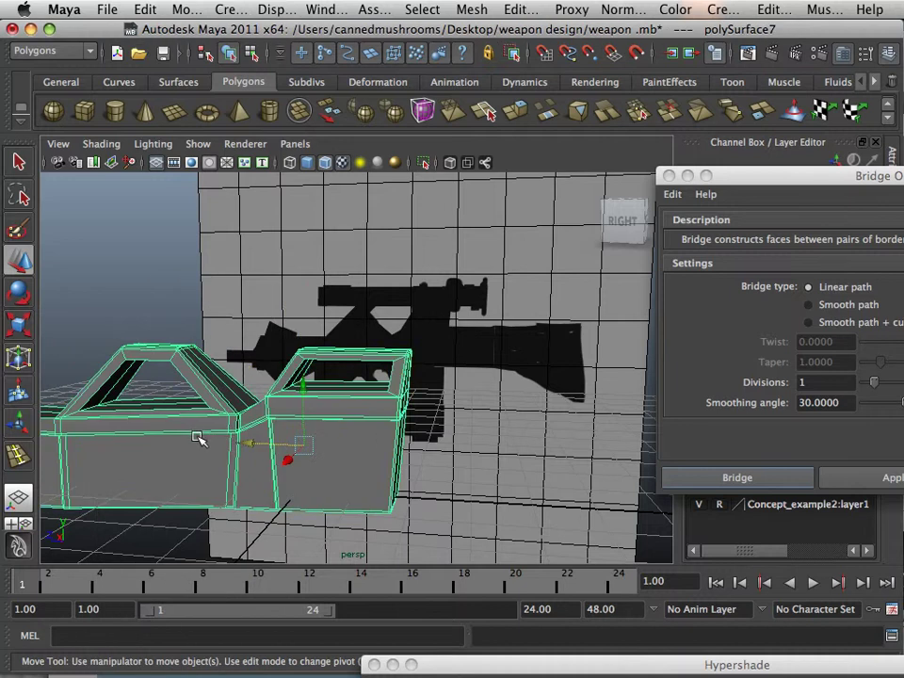
pyautogui.keyDown('alt'); pyautogui.moveTo(197, 438); pyautogui.dragTo(344, 456, button='middle'); pyautogui.keyUp('alt')
pyautogui.keyDown('alt'); pyautogui.moveTo(345, 456); pyautogui.dragTo(325, 456); pyautogui.keyUp('alt')
pyautogui.scroll(4, 324, 456)
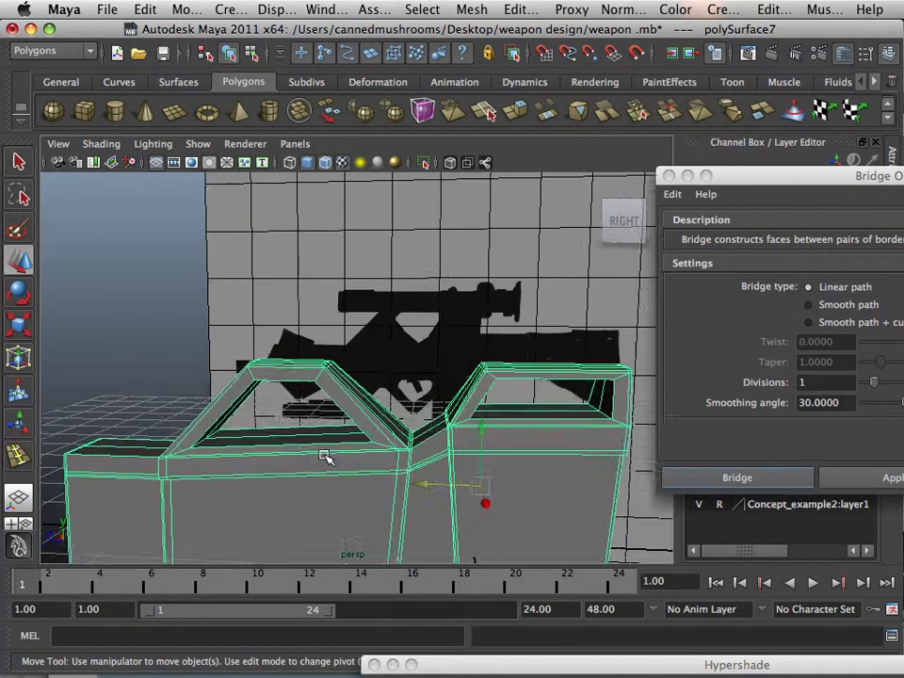
pyautogui.scroll(-3, 325, 455)
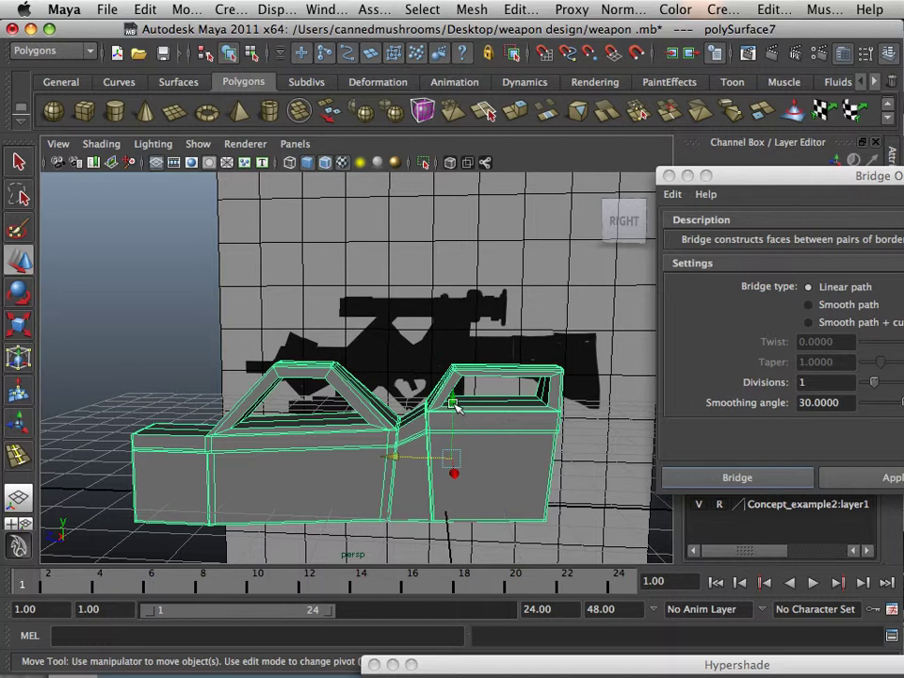
# - Export the selected body in OBJexport format to the Desktop, replacing the existing fixme.obj
pyautogui.click(105, 9)
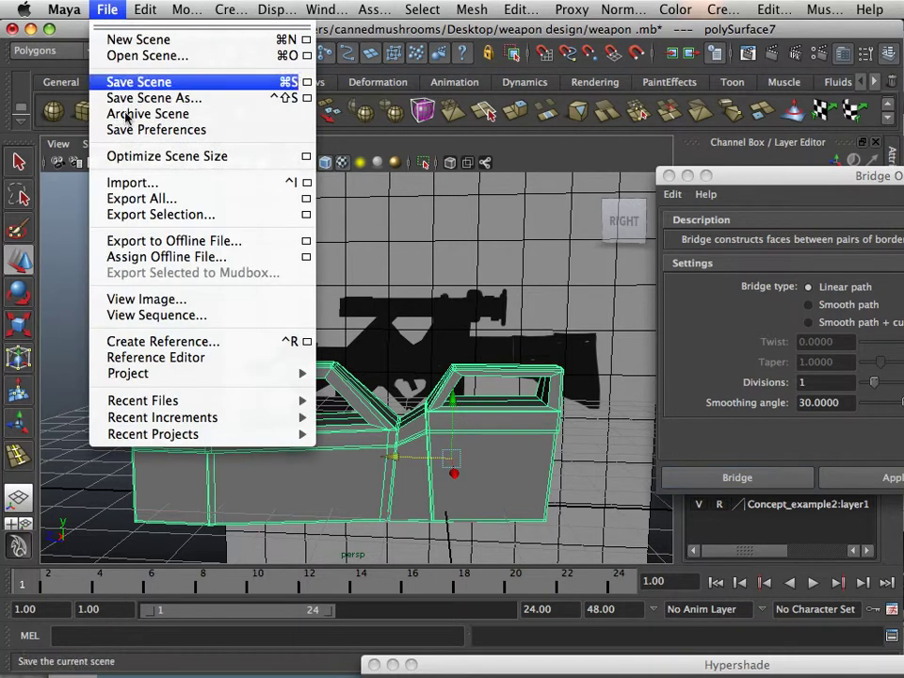
pyautogui.click(216, 216)
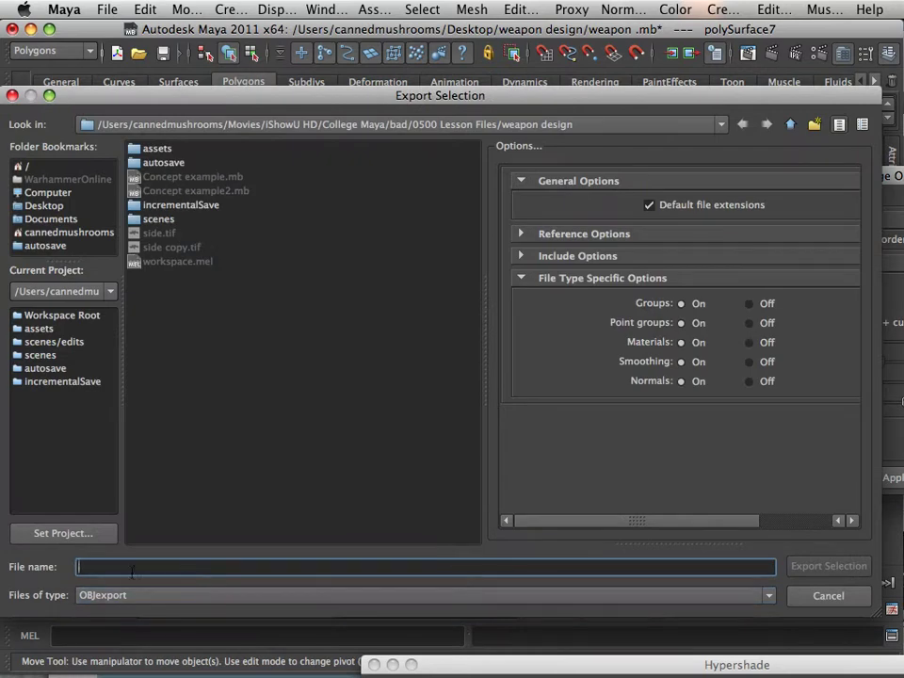
pyautogui.click(44, 206)
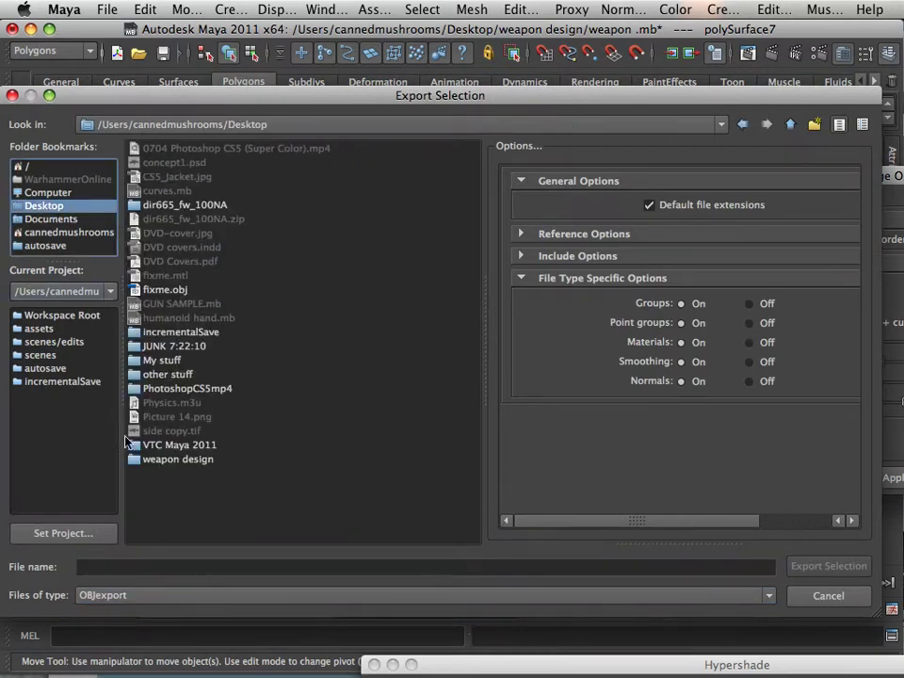
pyautogui.click(165, 290)
pyautogui.click(793, 563)
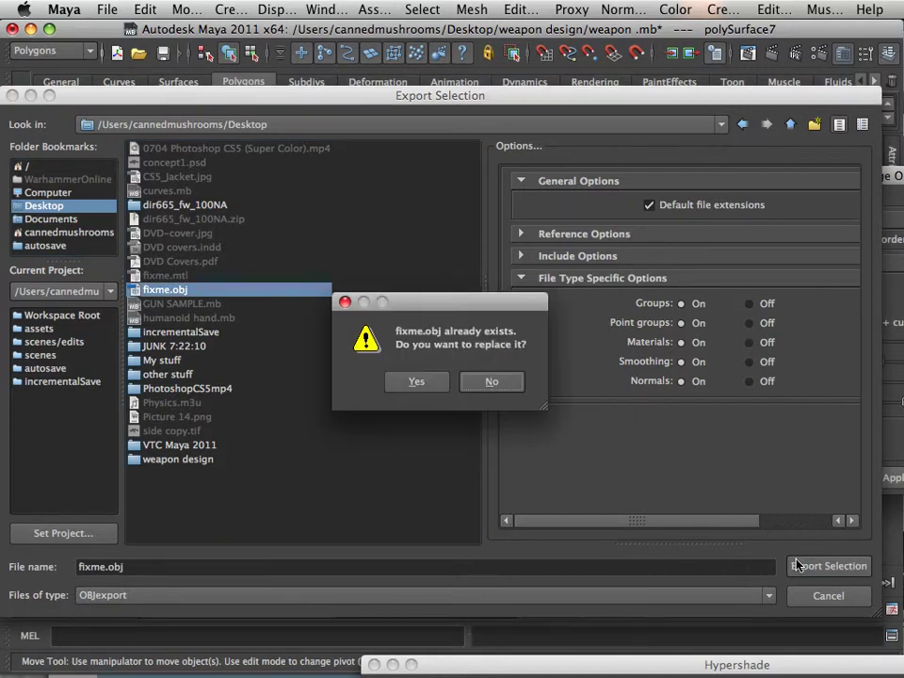
pyautogui.click(434, 384)
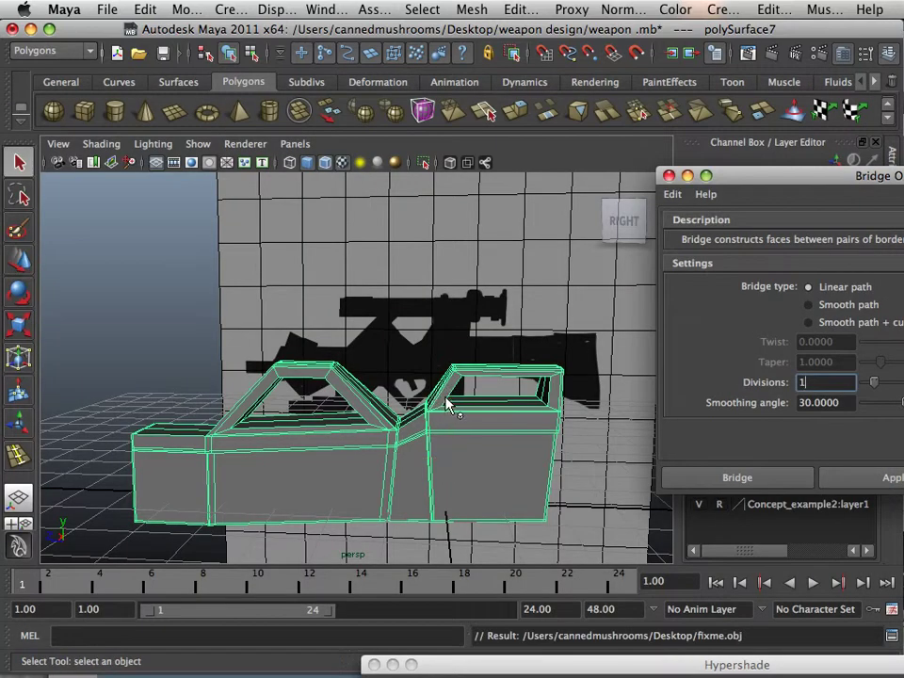
# - Move the body straight down below the grid, just above the older copy
pyautogui.keyDown('alt'); pyautogui.moveTo(449, 405); pyautogui.dragTo(370, 429, button='right'); pyautogui.keyUp('alt')
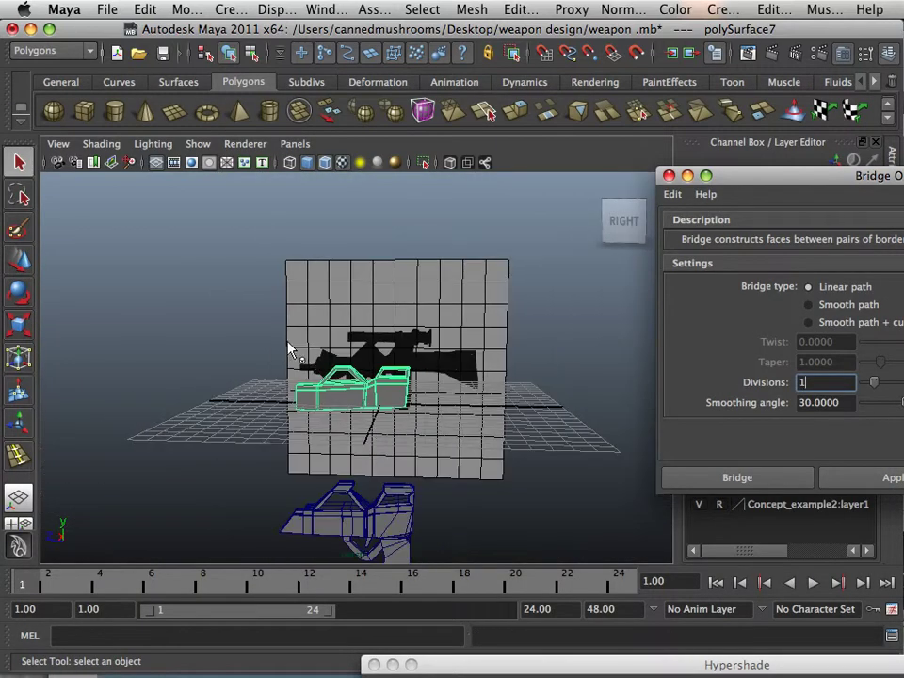
pyautogui.click(23, 259)
pyautogui.moveTo(385, 341); pyautogui.dragTo(383, 393)
# - Import fixme.obj from the Desktop into the scene and view it against the reference silhouette
pyautogui.click(104, 9)
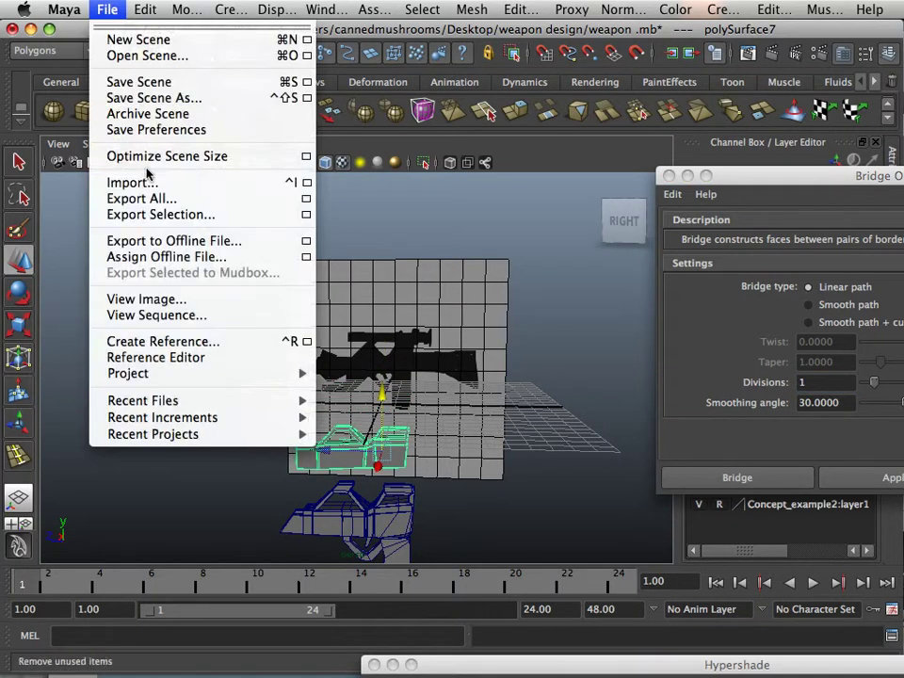
pyautogui.click(132, 182)
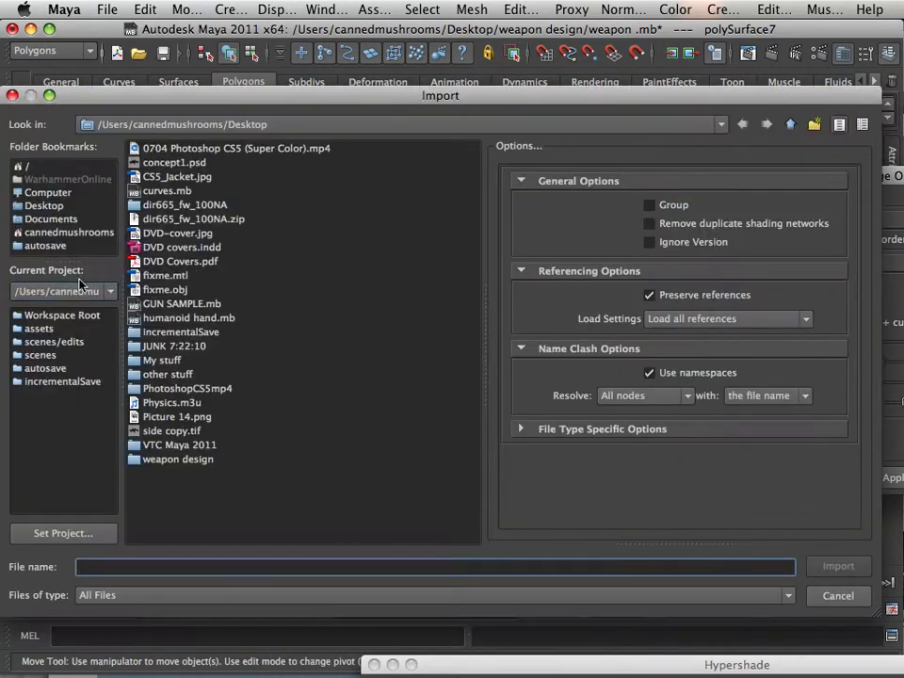
pyautogui.doubleClick(172, 292)
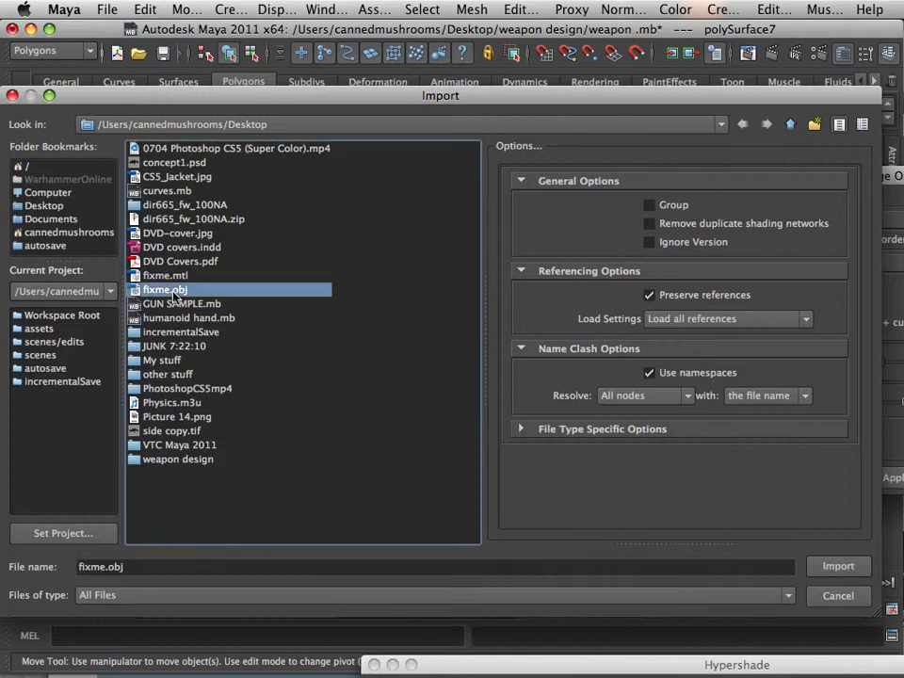
pyautogui.scroll(2, 380, 403)
pyautogui.scroll(5, 379, 411)
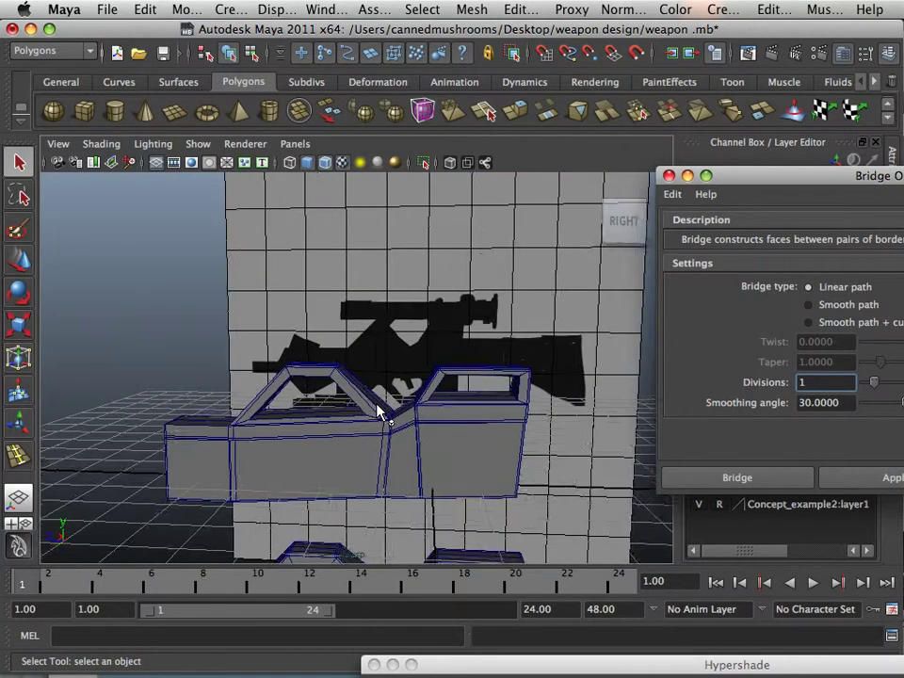
# - Try to insert an edge loop along the lower ledge of the trapezoidal window on the imported body, then undo it
pyautogui.keyDown('alt'); pyautogui.moveTo(344, 407); pyautogui.dragTo(297, 403); pyautogui.keyUp('alt')
pyautogui.click(296, 403)
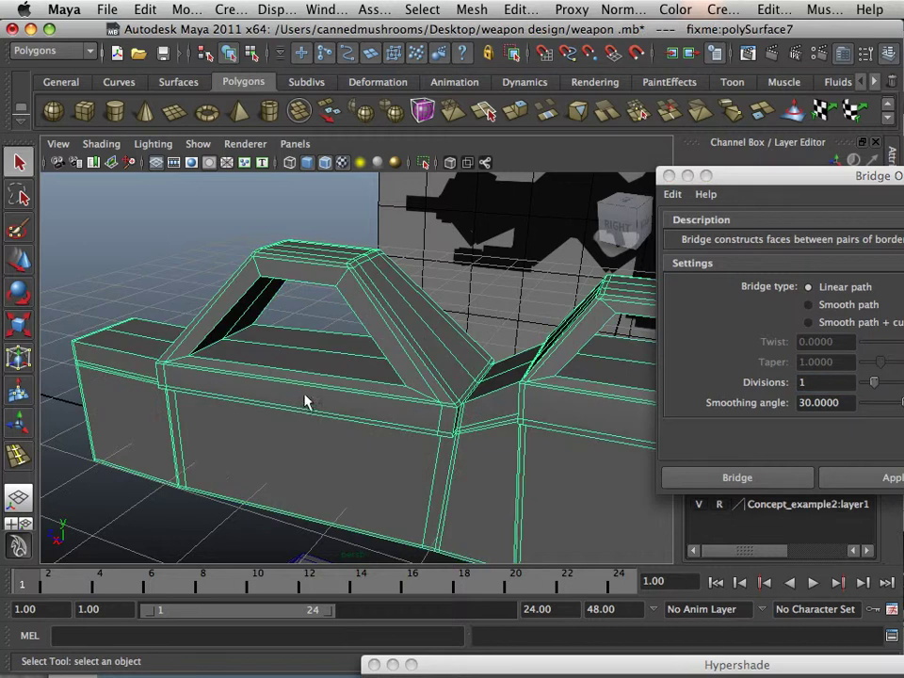
pyautogui.click(493, 9)
pyautogui.moveTo(521, 9)
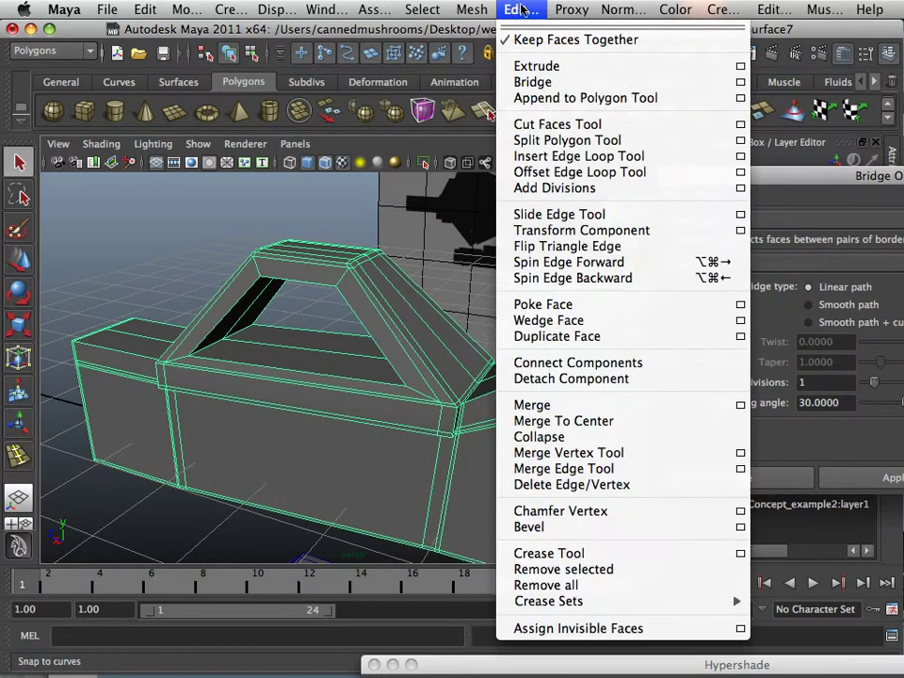
pyautogui.click(521, 156)
pyautogui.keyDown('alt'); pyautogui.moveTo(268, 313); pyautogui.dragTo(228, 339); pyautogui.keyUp('alt')
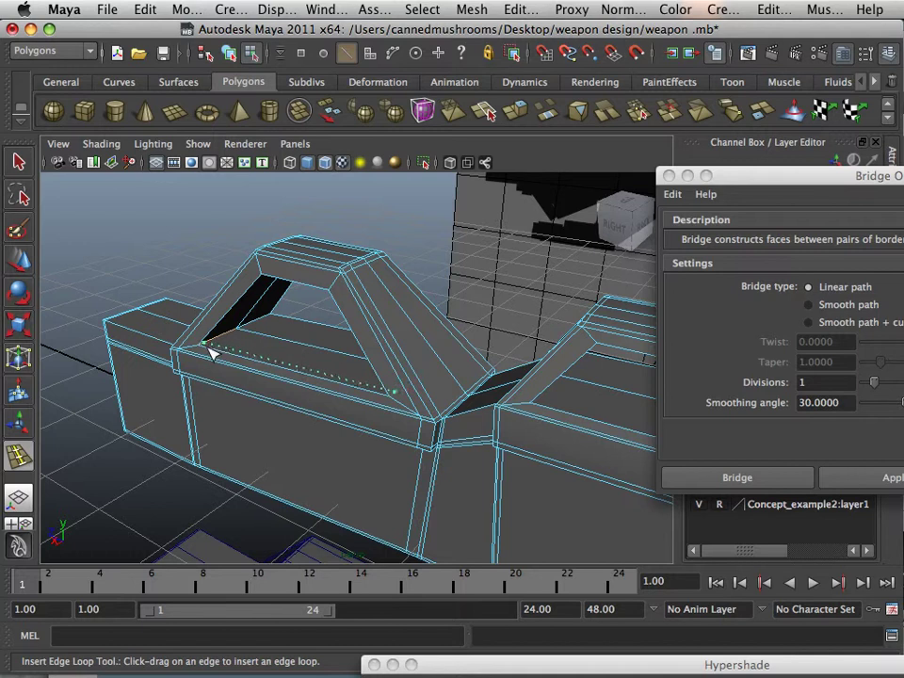
pyautogui.moveTo(212, 355); pyautogui.dragTo(270, 351)
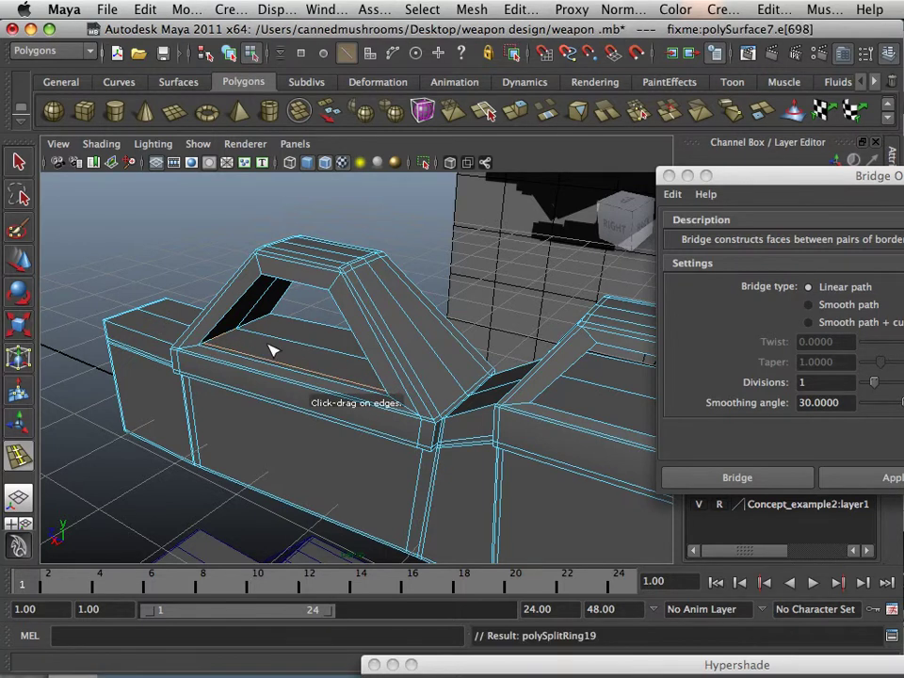
pyautogui.press('super+z')
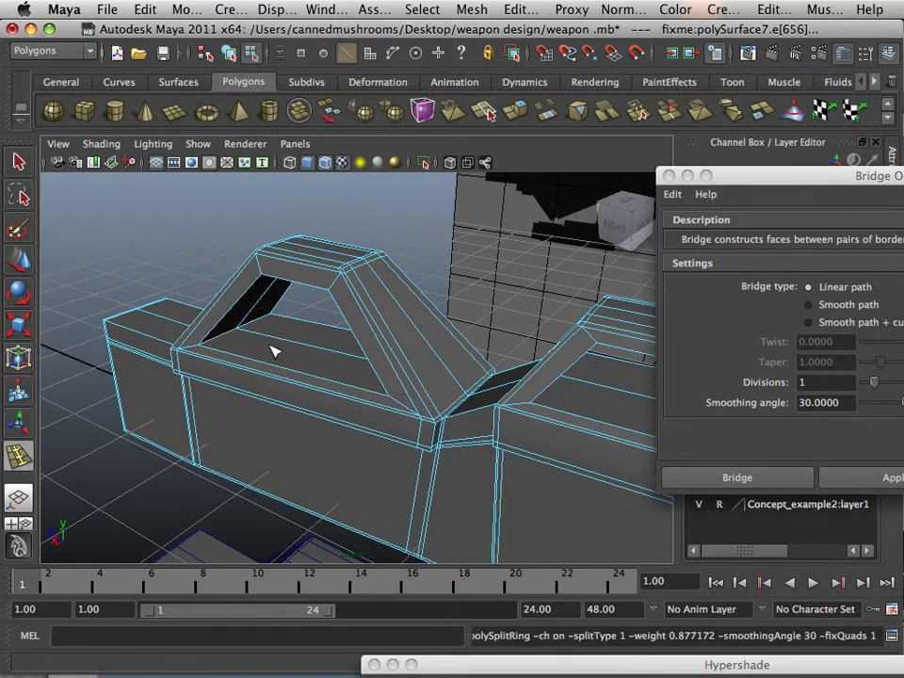
# - Delete the imported body and move the original body straight up in front of the reference silhouette
pyautogui.keyDown('alt'); pyautogui.moveTo(274, 351); pyautogui.dragTo(357, 407); pyautogui.keyUp('alt')
pyautogui.keyDown('alt'); pyautogui.moveTo(357, 407); pyautogui.dragTo(340, 236, button='middle'); pyautogui.keyUp('alt')
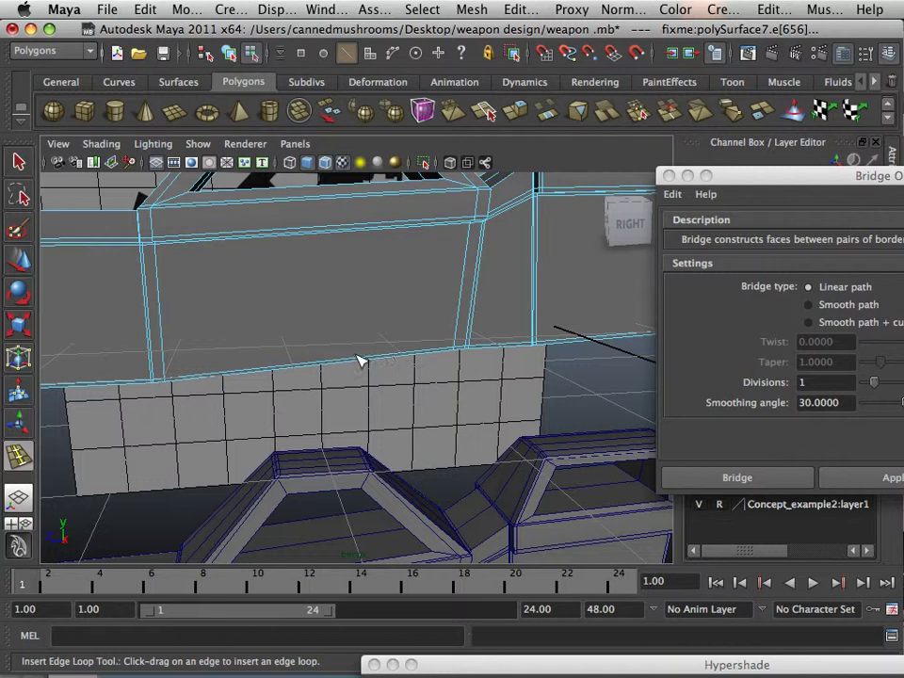
pyautogui.keyDown('alt'); pyautogui.moveTo(359, 359); pyautogui.dragTo(330, 301, button='right'); pyautogui.keyUp('alt')
pyautogui.click(31, 269)
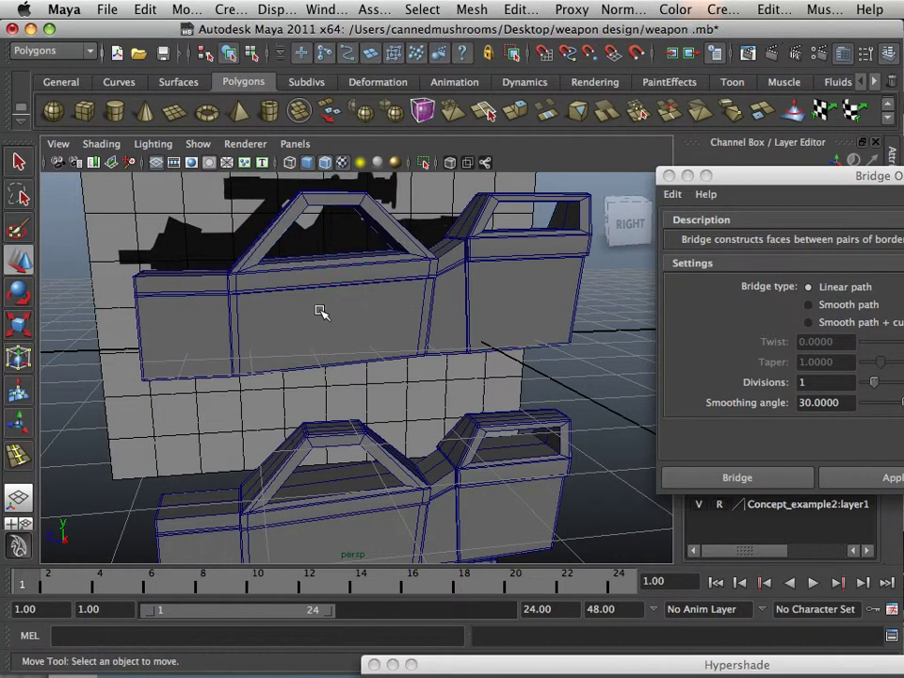
pyautogui.click(314, 296)
pyautogui.press('Delete')
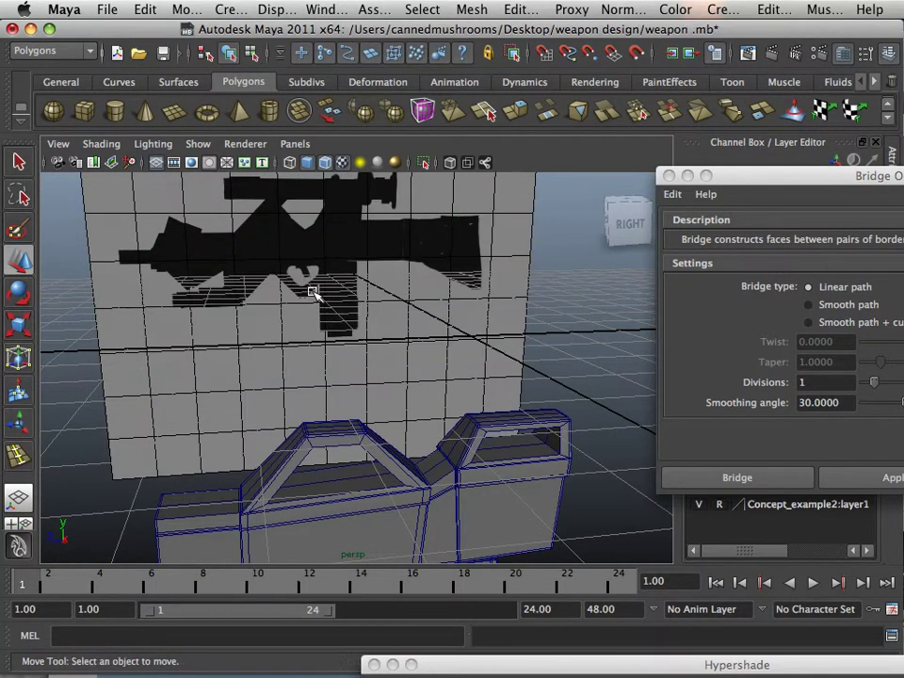
pyautogui.click(346, 432)
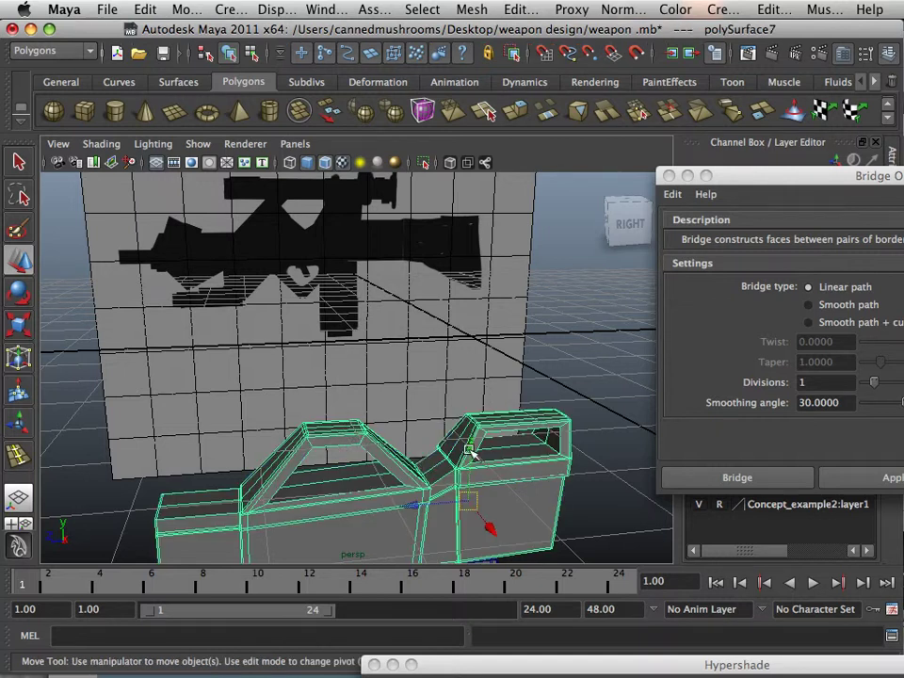
pyautogui.moveTo(470, 451); pyautogui.dragTo(468, 254)
# - Switch the body to vertex mode and select the inner corner vertices of the trapezoidal window opening through its full depth
pyautogui.keyDown('alt'); pyautogui.moveTo(338, 268); pyautogui.dragTo(304, 350); pyautogui.keyUp('alt')
pyautogui.keyDown('alt'); pyautogui.moveTo(303, 350); pyautogui.dragTo(450, 426, button='right'); pyautogui.keyUp('alt')
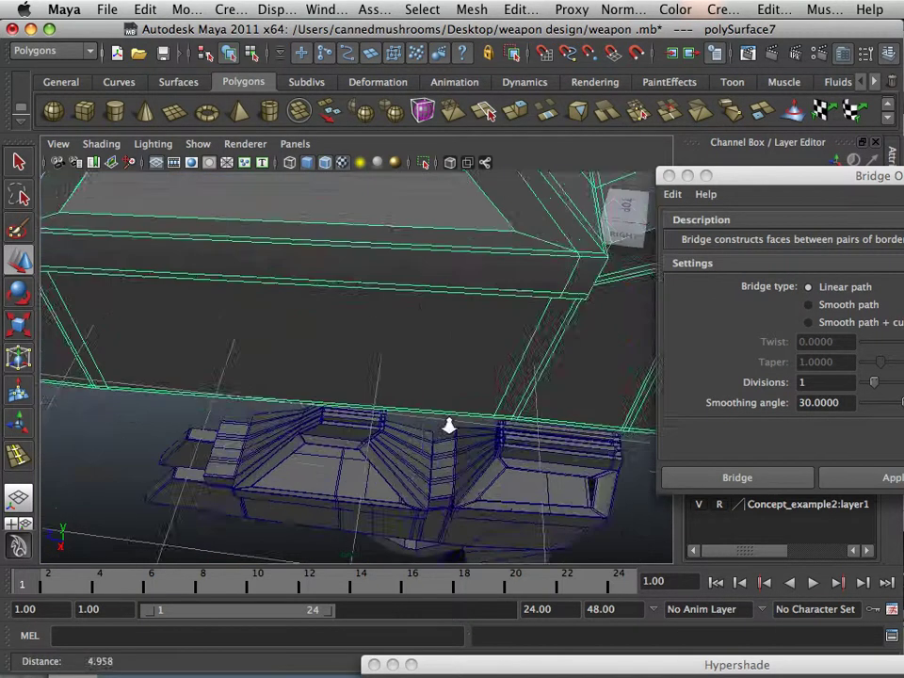
pyautogui.keyDown('alt'); pyautogui.moveTo(450, 426); pyautogui.dragTo(293, 361, button='middle'); pyautogui.keyUp('alt')
pyautogui.scroll(5, 278, 366)
pyautogui.keyDown('alt'); pyautogui.moveTo(263, 369); pyautogui.dragTo(242, 279); pyautogui.keyUp('alt')
pyautogui.moveTo(242, 278); pyautogui.dragTo(184, 275, button='right')
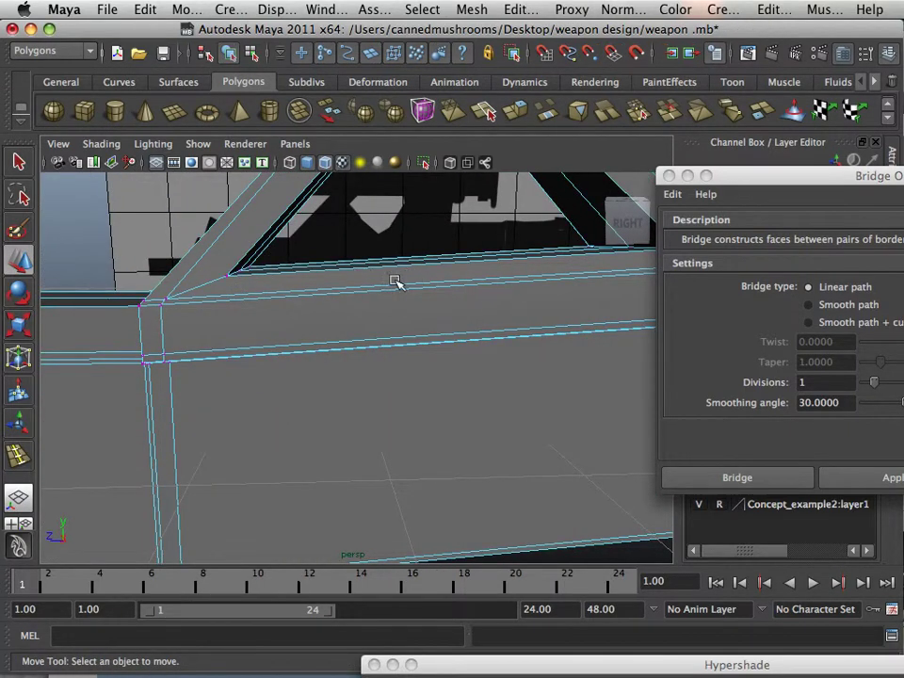
pyautogui.keyDown('alt'); pyautogui.moveTo(396, 283); pyautogui.dragTo(321, 305, button='middle'); pyautogui.keyUp('alt')
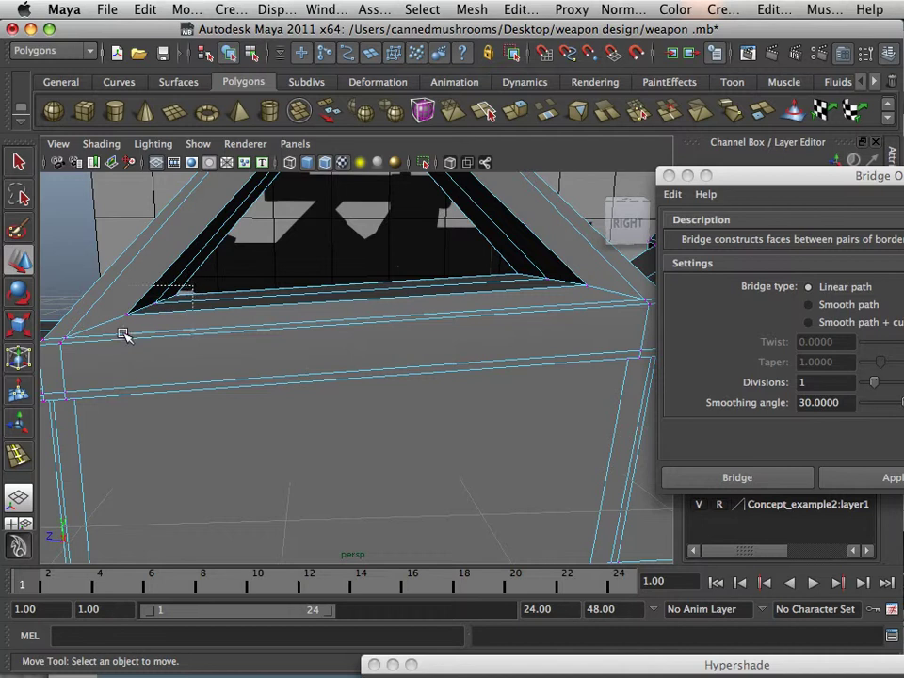
pyautogui.moveTo(120, 329); pyautogui.dragTo(123, 329)
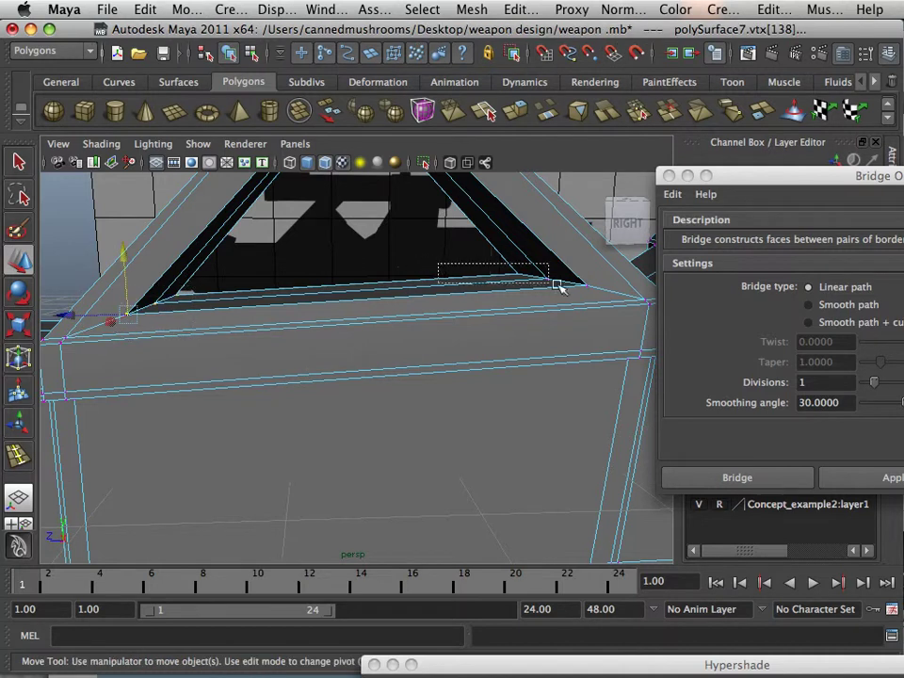
pyautogui.keyDown('shift'); pyautogui.moveTo(591, 300); pyautogui.dragTo(593, 301); pyautogui.keyUp('shift')
pyautogui.keyDown('alt'); pyautogui.moveTo(345, 255); pyautogui.dragTo(331, 312, button='middle'); pyautogui.keyUp('alt')
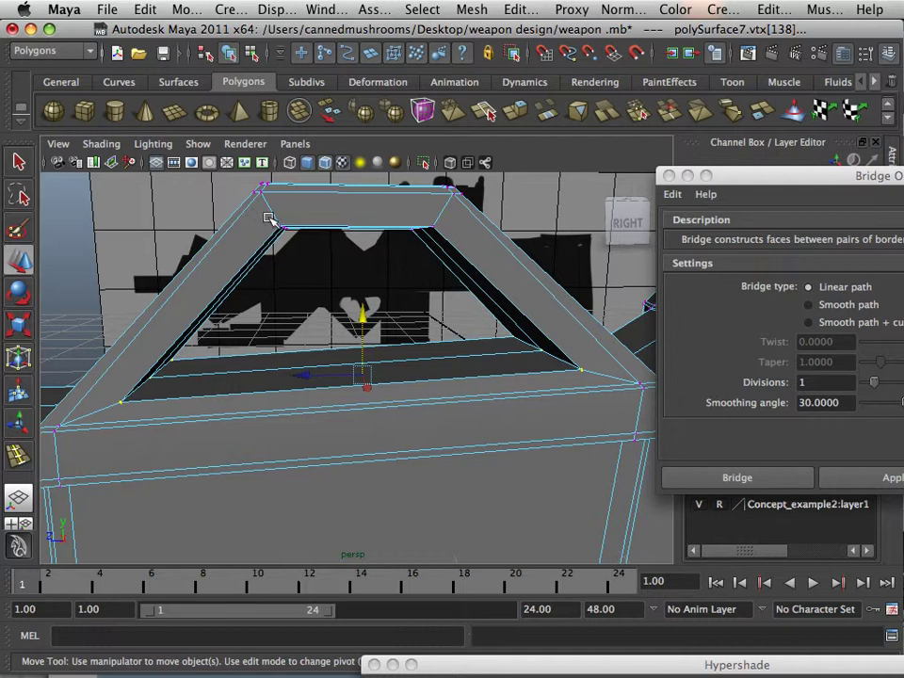
pyautogui.keyDown('shift'); pyautogui.moveTo(454, 245); pyautogui.dragTo(426, 277); pyautogui.keyUp('shift')
# - Add the upper and lower inner corner vertices of the second window opening to the selection
pyautogui.keyDown('alt'); pyautogui.moveTo(426, 277); pyautogui.dragTo(122, 325, button='middle'); pyautogui.keyUp('alt')
pyautogui.keyDown('alt'); pyautogui.moveTo(123, 325); pyautogui.dragTo(630, 313); pyautogui.keyUp('alt')
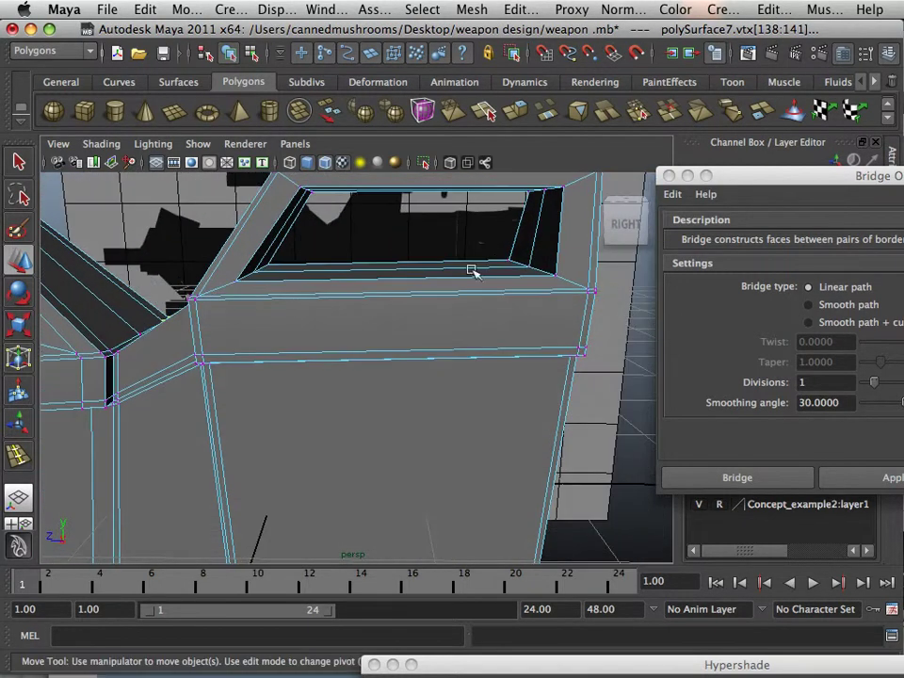
pyautogui.keyDown('alt'); pyautogui.moveTo(384, 245); pyautogui.dragTo(303, 208); pyautogui.keyUp('alt')
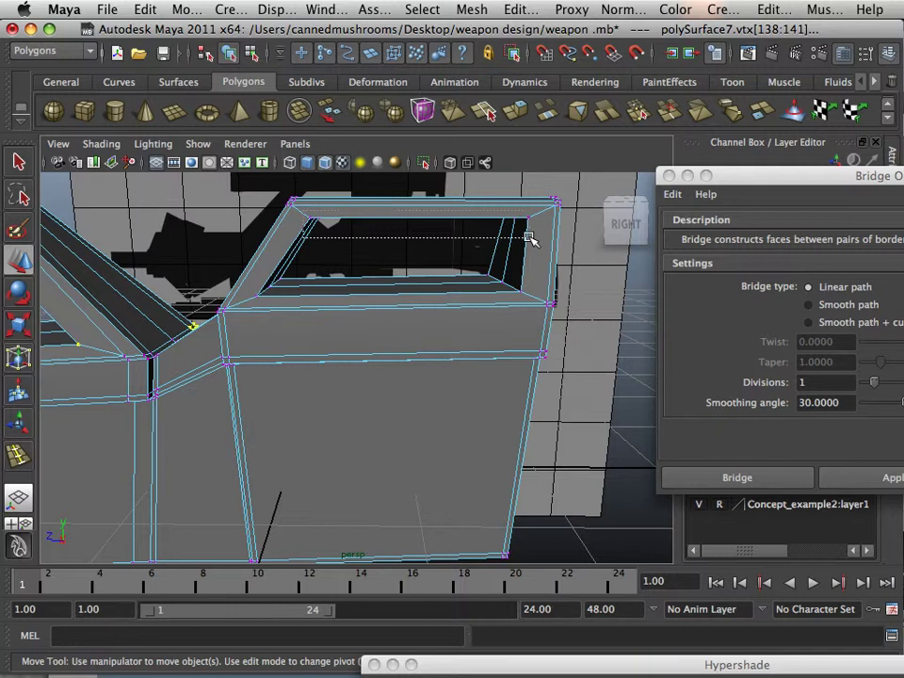
pyautogui.keyDown('shift'); pyautogui.moveTo(530, 237); pyautogui.dragTo(530, 241); pyautogui.keyUp('shift')
pyautogui.keyDown('shift'); pyautogui.moveTo(521, 296); pyautogui.dragTo(521, 295); pyautogui.keyUp('shift')
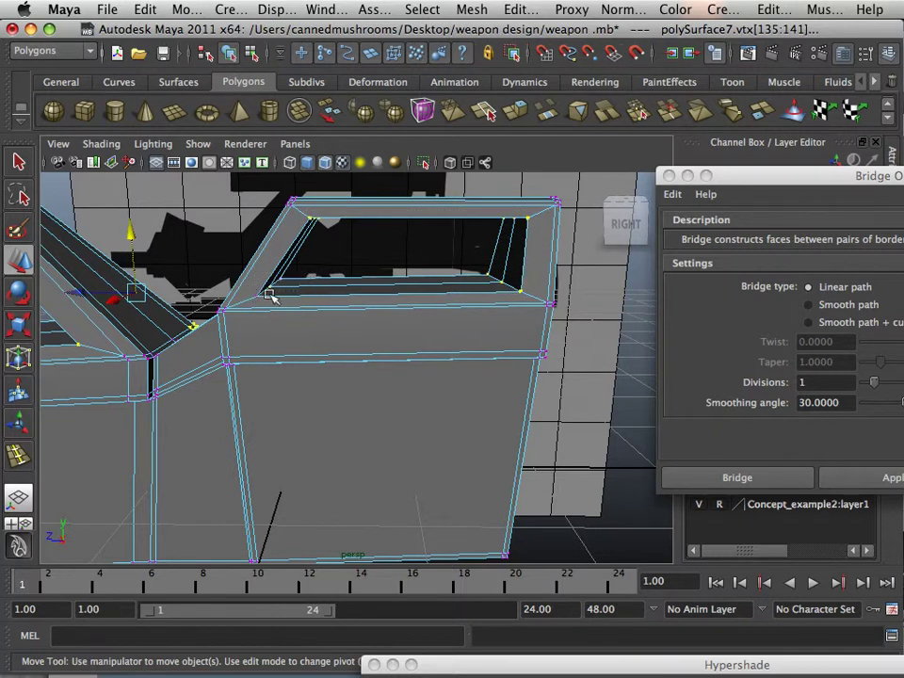
# - Check the body's far side and deselect the stray vertices on the outer frame corners around both openings
pyautogui.keyDown('alt'); pyautogui.moveTo(232, 313); pyautogui.dragTo(218, 351); pyautogui.keyUp('alt')
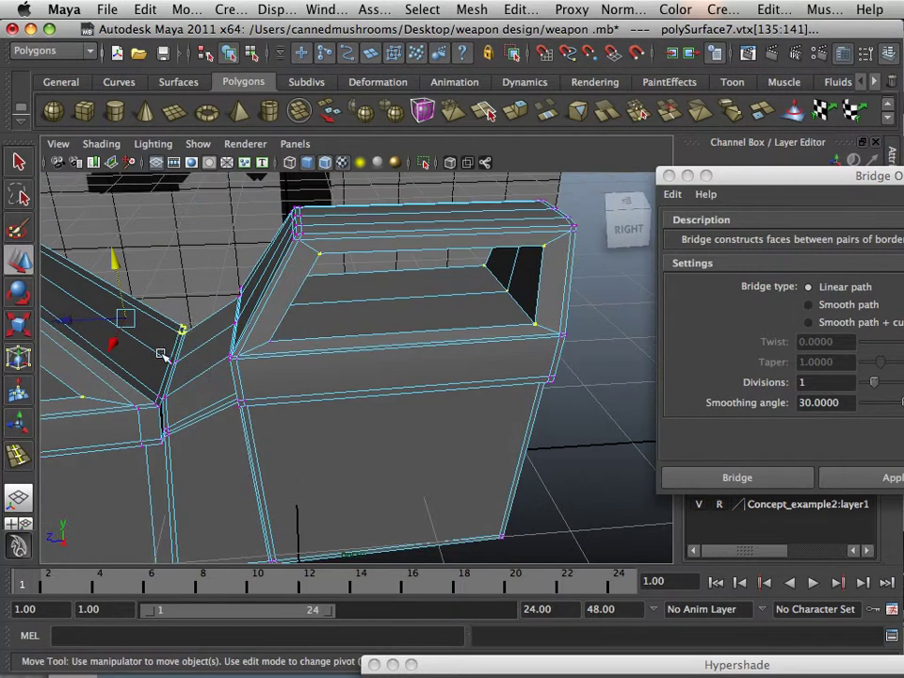
pyautogui.keyDown('alt'); pyautogui.moveTo(161, 354); pyautogui.dragTo(443, 319); pyautogui.keyUp('alt')
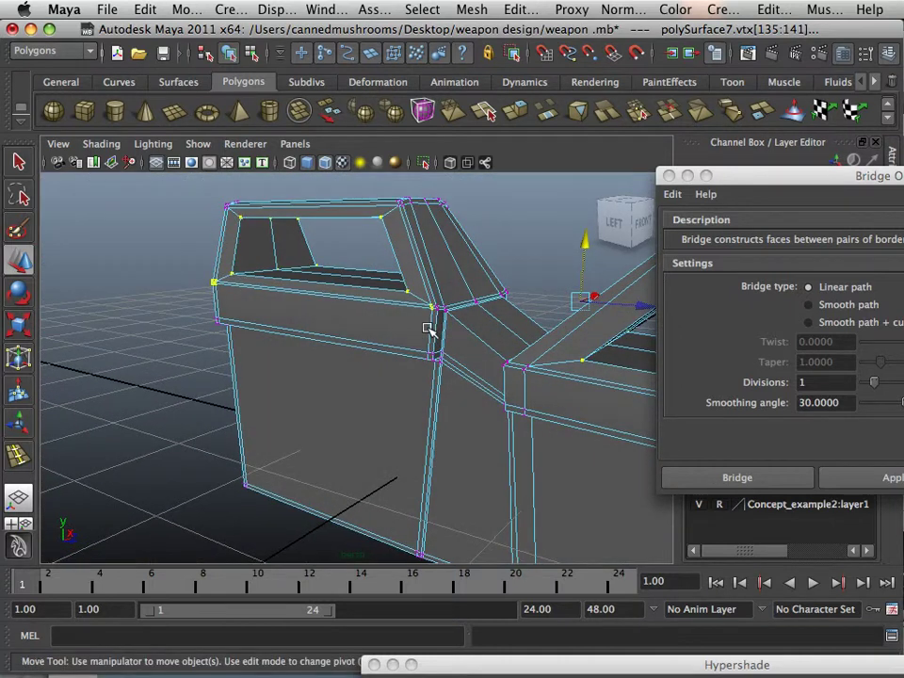
pyautogui.keyDown('alt'); pyautogui.moveTo(428, 329); pyautogui.dragTo(472, 302, button='right'); pyautogui.keyUp('alt')
pyautogui.keyDown('alt'); pyautogui.moveTo(472, 303); pyautogui.dragTo(379, 382, button='middle'); pyautogui.keyUp('alt')
pyautogui.keyDown('alt'); pyautogui.moveTo(351, 367); pyautogui.dragTo(383, 377, button='right'); pyautogui.keyUp('alt')
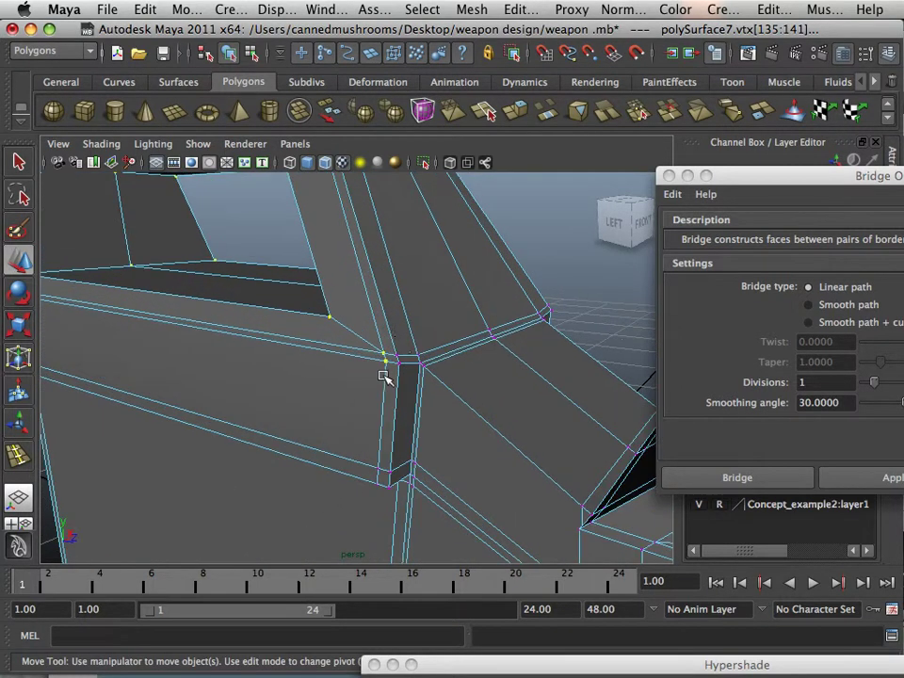
pyautogui.keyDown('alt'); pyautogui.moveTo(294, 384); pyautogui.dragTo(400, 384); pyautogui.keyUp('alt')
pyautogui.keyDown('alt'); pyautogui.moveTo(401, 386); pyautogui.dragTo(320, 384, button='right'); pyautogui.keyUp('alt')
pyautogui.keyDown('alt'); pyautogui.moveTo(368, 380); pyautogui.dragTo(179, 372, button='middle'); pyautogui.keyUp('alt')
pyautogui.keyDown('alt'); pyautogui.moveTo(394, 396); pyautogui.dragTo(315, 391, button='right'); pyautogui.keyUp('alt')
pyautogui.keyDown('alt'); pyautogui.moveTo(315, 390); pyautogui.dragTo(363, 389); pyautogui.keyUp('alt')
pyautogui.keyDown('alt'); pyautogui.moveTo(363, 388); pyautogui.dragTo(339, 394, button='middle'); pyautogui.keyUp('alt')
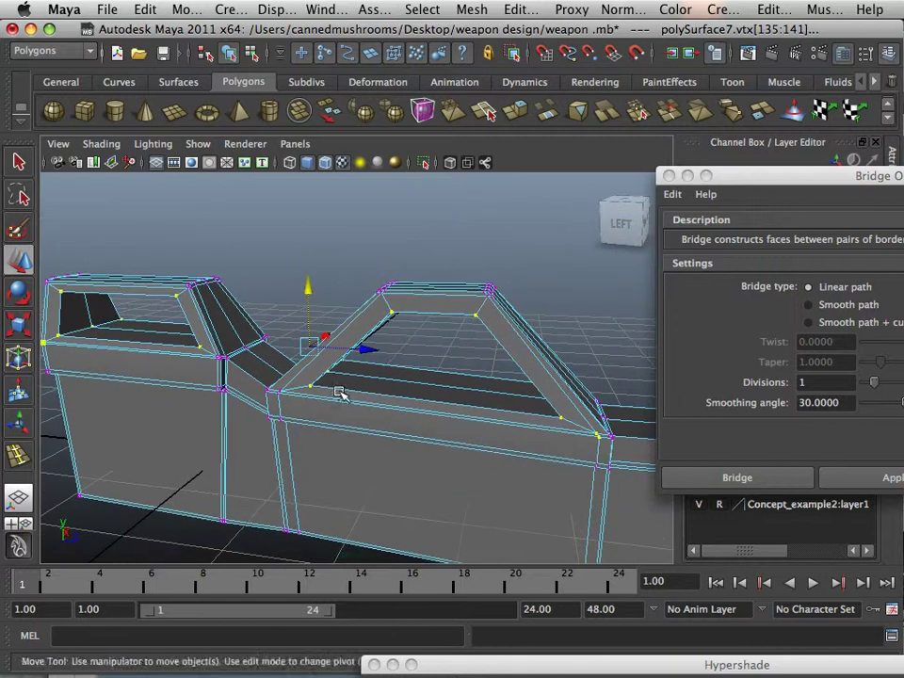
pyautogui.moveTo(339, 394)
pyautogui.keyDown('alt'); pyautogui.mouseDown()
pyautogui.moveTo(408, 390)
pyautogui.moveTo(354, 391)
pyautogui.mouseUp(); pyautogui.keyUp('alt')
pyautogui.keyDown('alt'); pyautogui.moveTo(489, 395); pyautogui.dragTo(349, 392, button='middle'); pyautogui.keyUp('alt')
pyautogui.keyDown('alt'); pyautogui.moveTo(348, 391); pyautogui.dragTo(511, 442, button='right'); pyautogui.keyUp('alt')
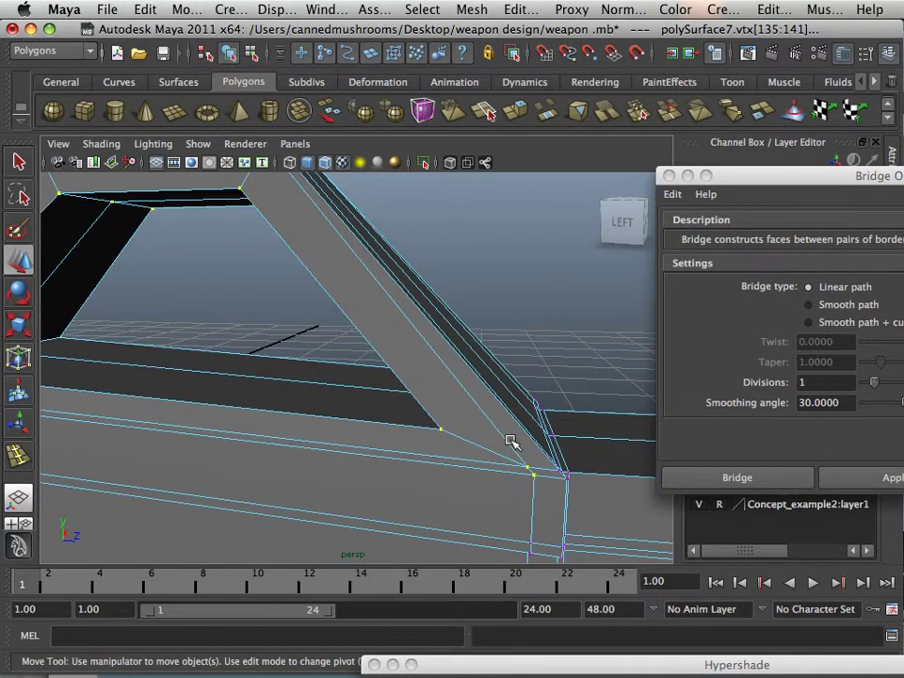
pyautogui.keyDown('alt'); pyautogui.moveTo(571, 509); pyautogui.dragTo(440, 442, button='right'); pyautogui.keyUp('alt')
pyautogui.keyDown('alt'); pyautogui.moveTo(440, 442); pyautogui.dragTo(251, 387); pyautogui.keyUp('alt')
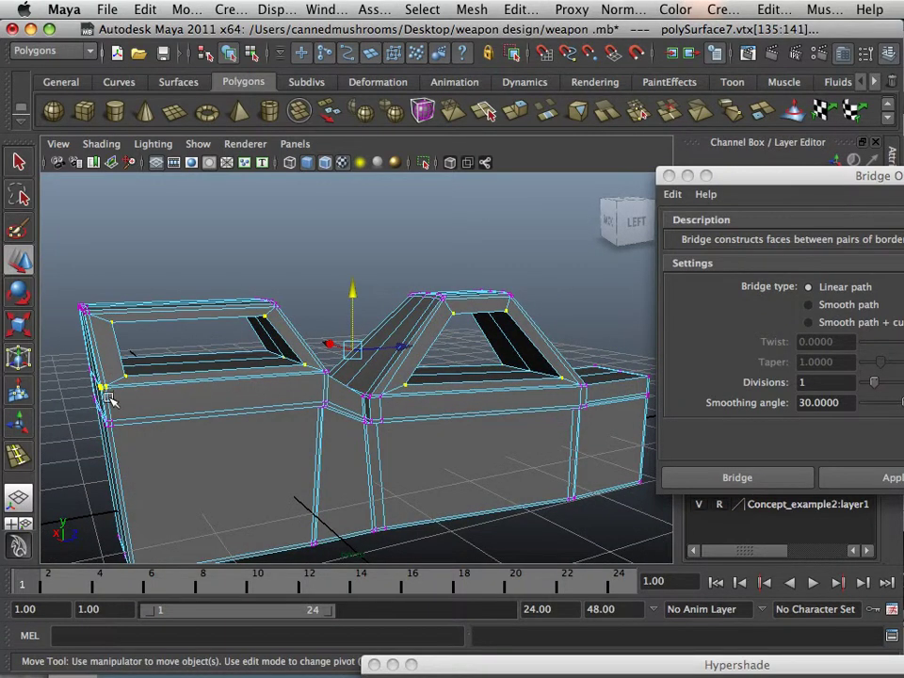
# - Add the missing lower inner corner vertex of the second opening, beside the V-shaped notch, to the selection
pyautogui.keyDown('alt'); pyautogui.moveTo(110, 400); pyautogui.dragTo(291, 442); pyautogui.keyUp('alt')
pyautogui.keyDown('alt'); pyautogui.moveTo(291, 441); pyautogui.dragTo(371, 436, button='right'); pyautogui.keyUp('alt')
pyautogui.keyDown('alt'); pyautogui.moveTo(371, 436); pyautogui.dragTo(251, 437, button='middle'); pyautogui.keyUp('alt')
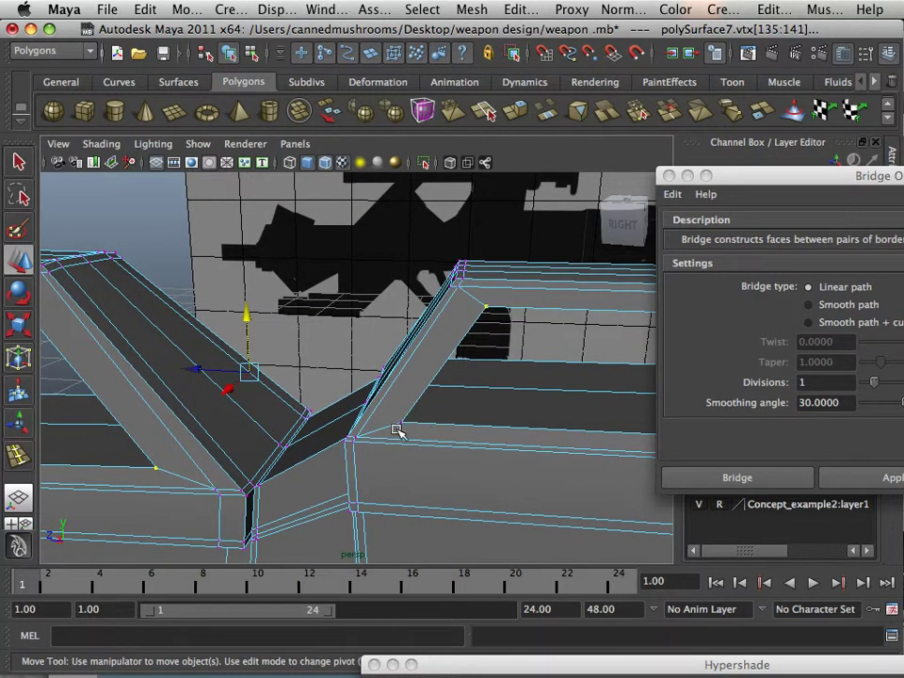
pyautogui.keyDown('alt'); pyautogui.moveTo(453, 435); pyautogui.dragTo(364, 302); pyautogui.keyUp('alt')
pyautogui.scroll(-3, 314, 416)
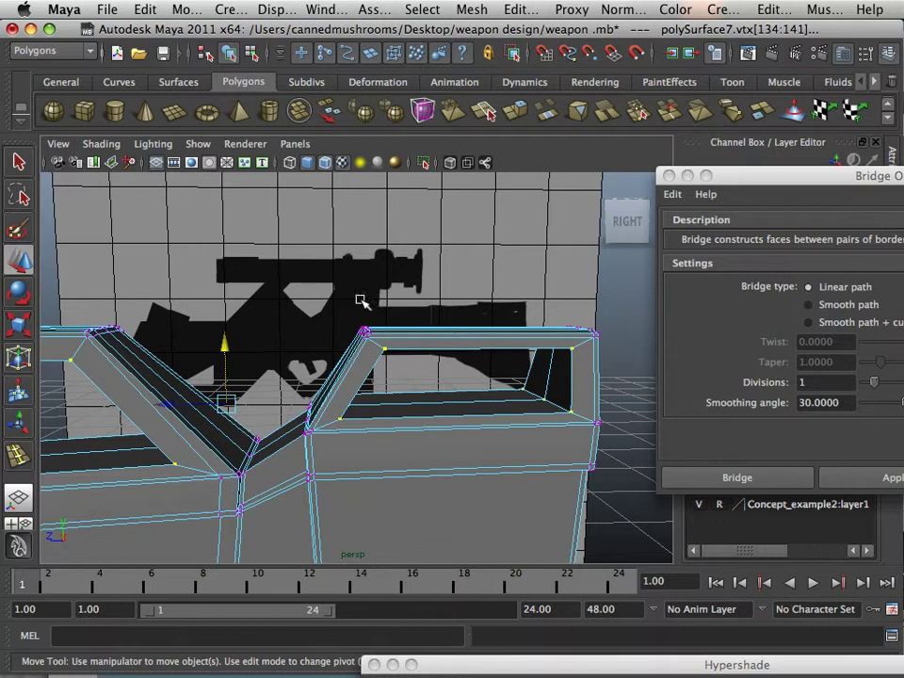
# - Reset the Merge Vertices options to the default 0.0100 threshold and apply the merge to the selected window corner vertices
pyautogui.click(504, 11)
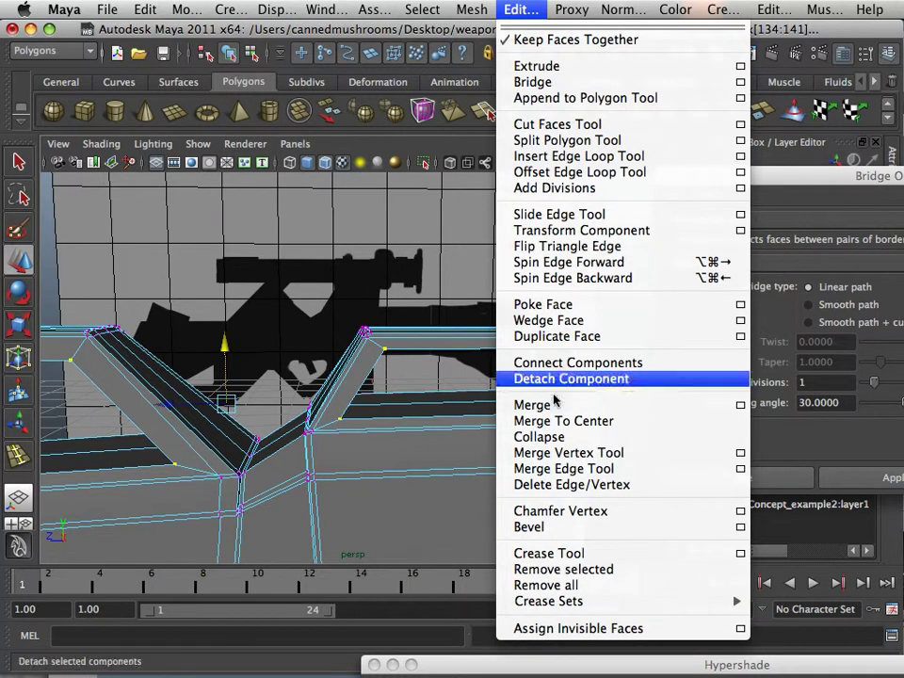
pyautogui.click(741, 406)
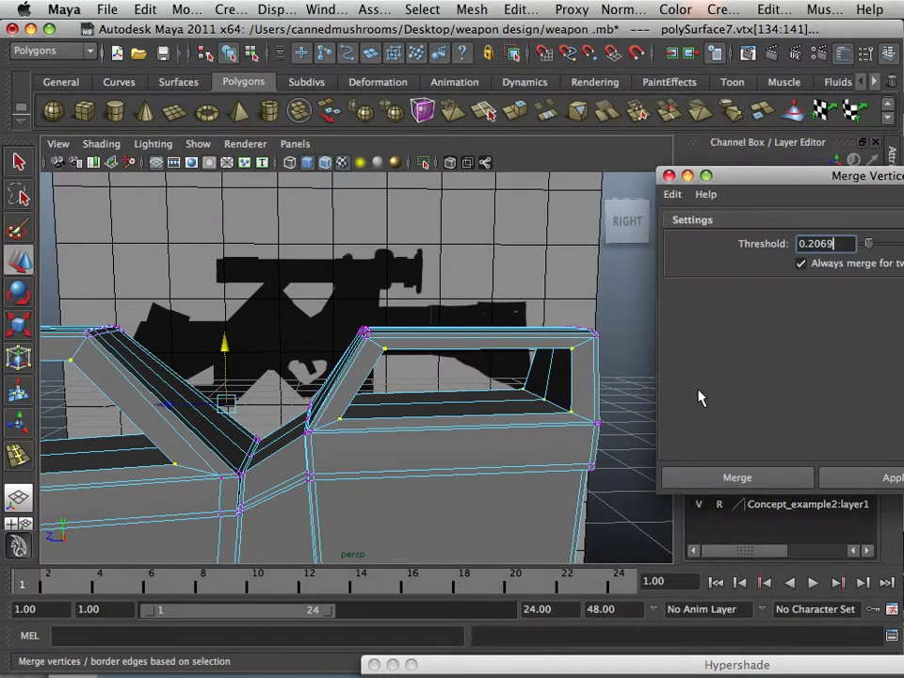
pyautogui.moveTo(779, 188); pyautogui.dragTo(604, 241)
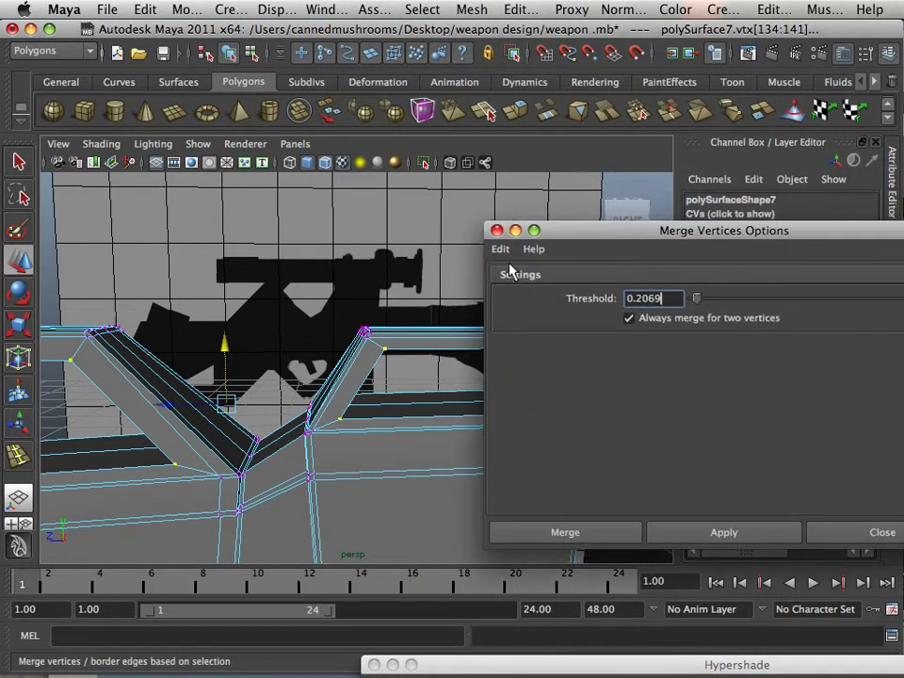
pyautogui.click(500, 249)
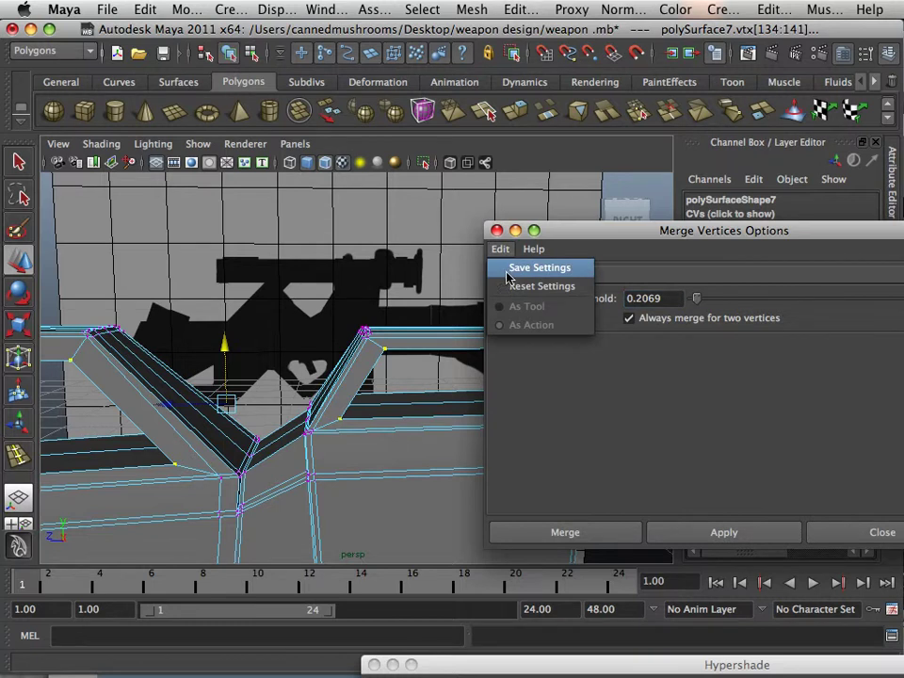
pyautogui.click(508, 285)
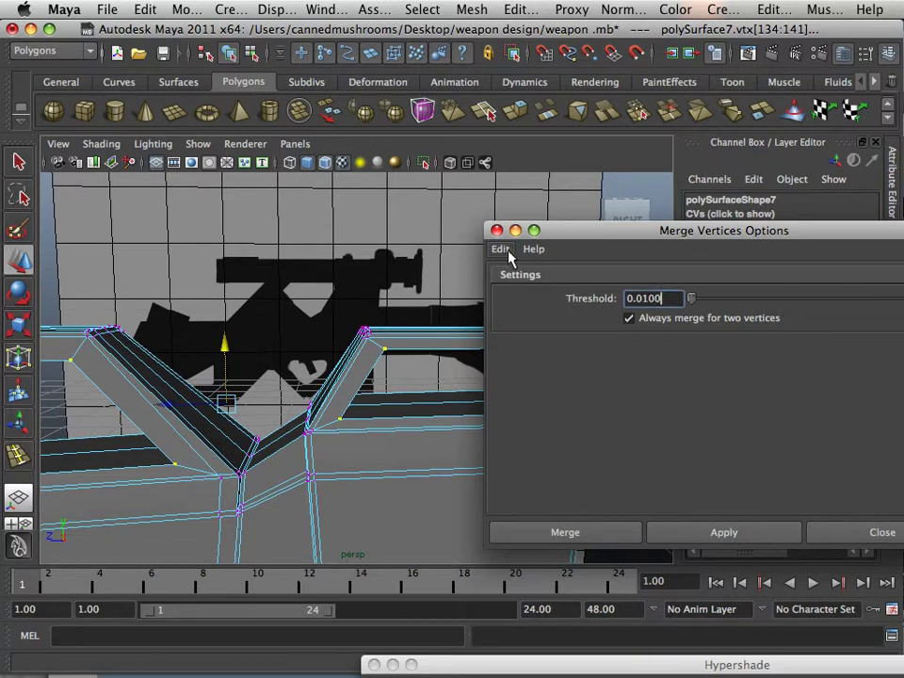
pyautogui.click(506, 250)
pyautogui.click(511, 287)
pyautogui.click(515, 251)
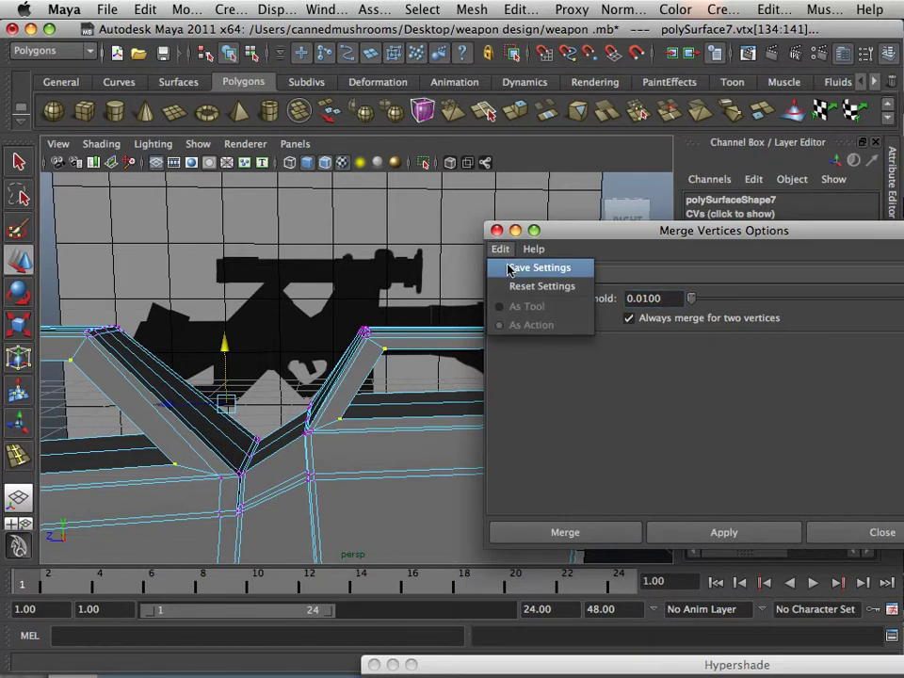
pyautogui.click(514, 286)
pyautogui.click(697, 541)
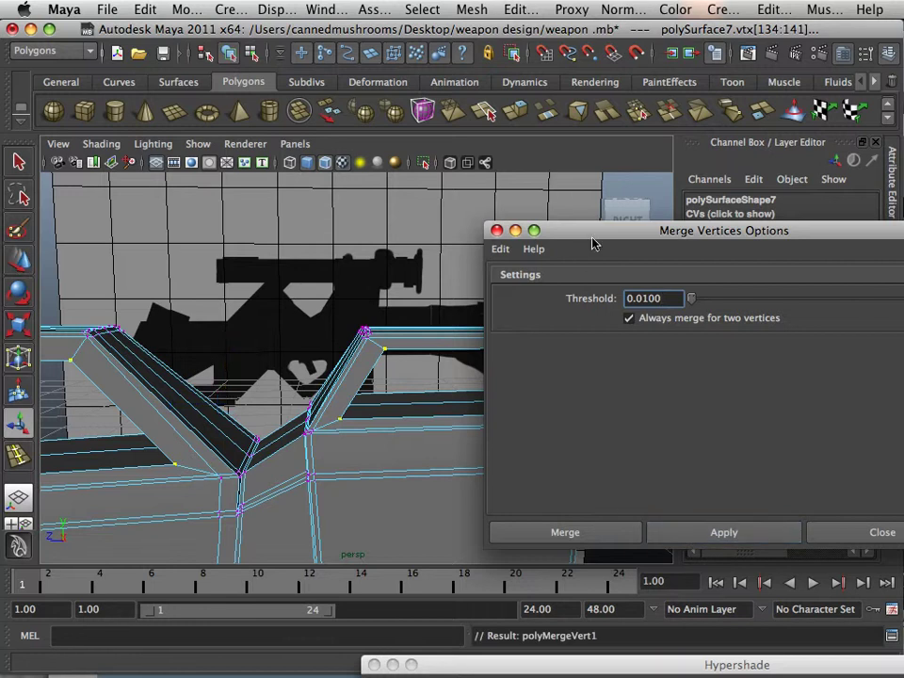
pyautogui.moveTo(592, 237); pyautogui.dragTo(670, 497)
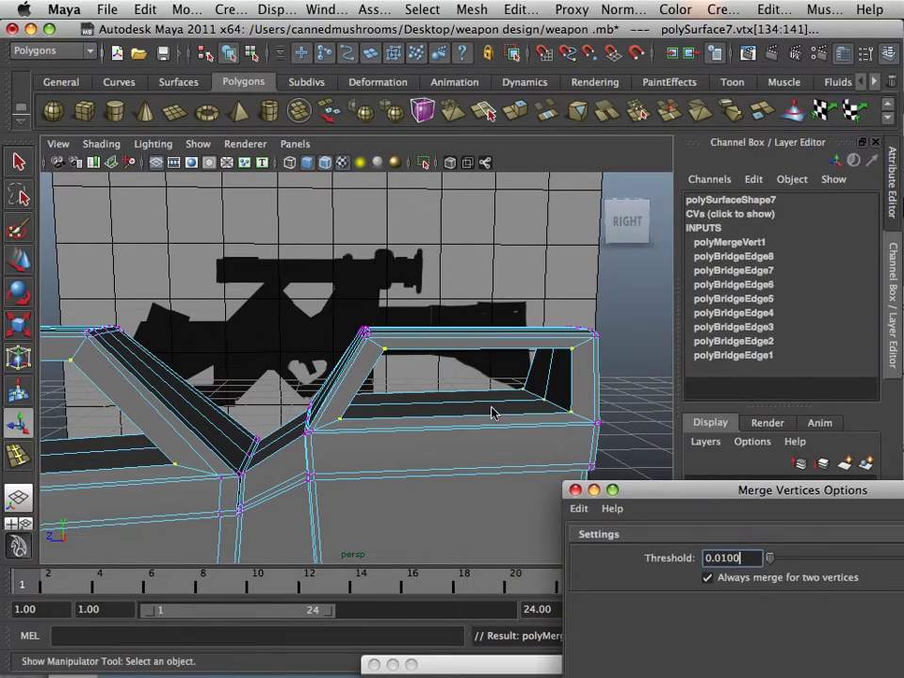
# - Return the merged body to object mode
pyautogui.keyDown('alt'); pyautogui.moveTo(492, 411); pyautogui.dragTo(499, 406, button='middle'); pyautogui.keyUp('alt')
pyautogui.keyDown('alt'); pyautogui.moveTo(499, 407); pyautogui.dragTo(518, 411); pyautogui.keyUp('alt')
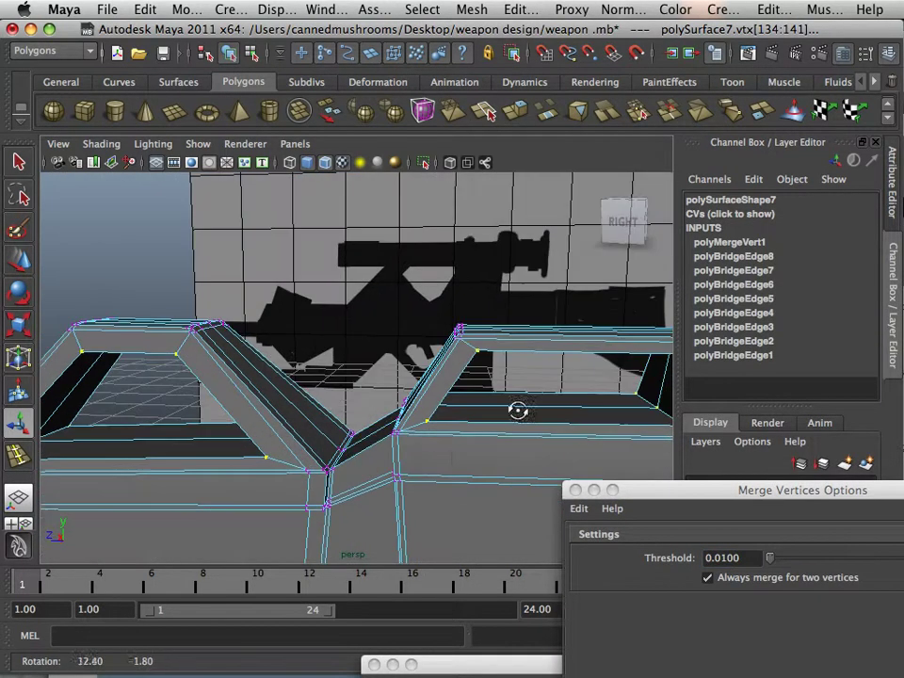
pyautogui.moveTo(443, 325); pyautogui.dragTo(521, 303, button='right')
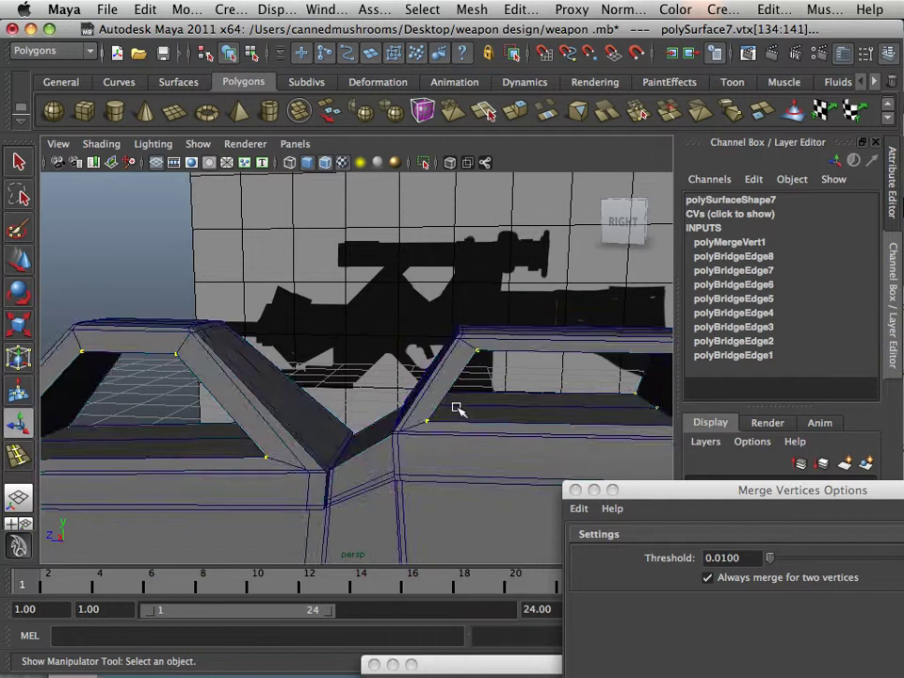
# - Export the merged body as an OBJ over the existing fixme.obj on the Desktop
pyautogui.click(457, 407)
pyautogui.keyDown('alt'); pyautogui.moveTo(480, 438); pyautogui.dragTo(449, 443); pyautogui.keyUp('alt')
pyautogui.scroll(-10, 454, 443)
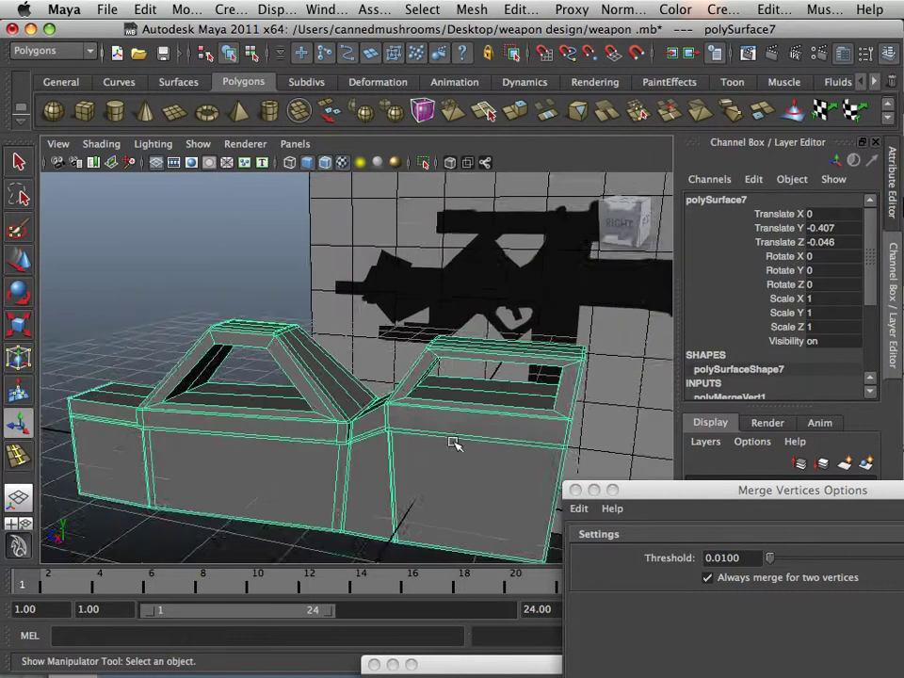
pyautogui.click(107, 9)
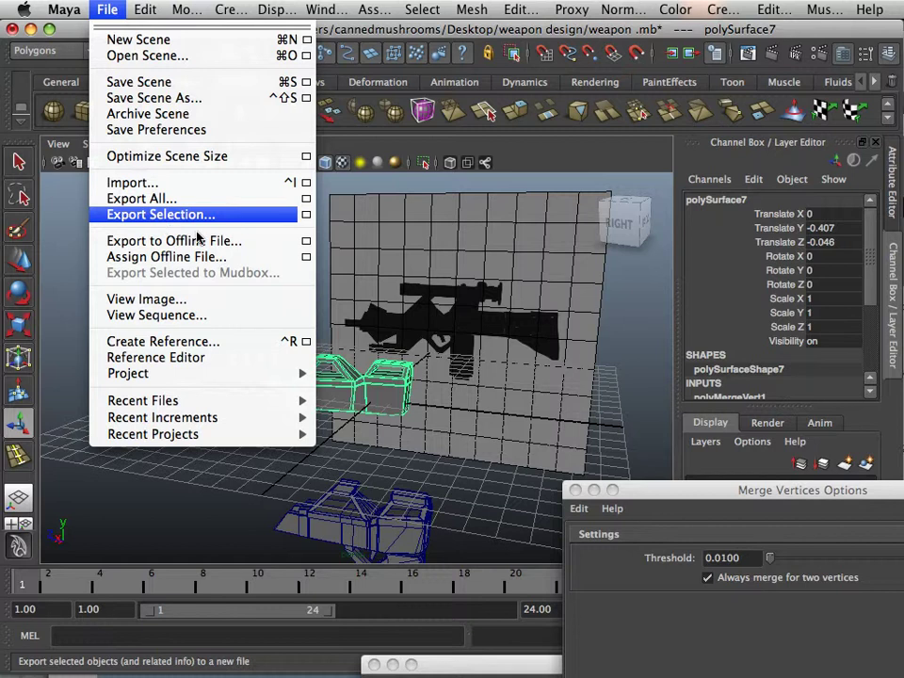
pyautogui.click(162, 216)
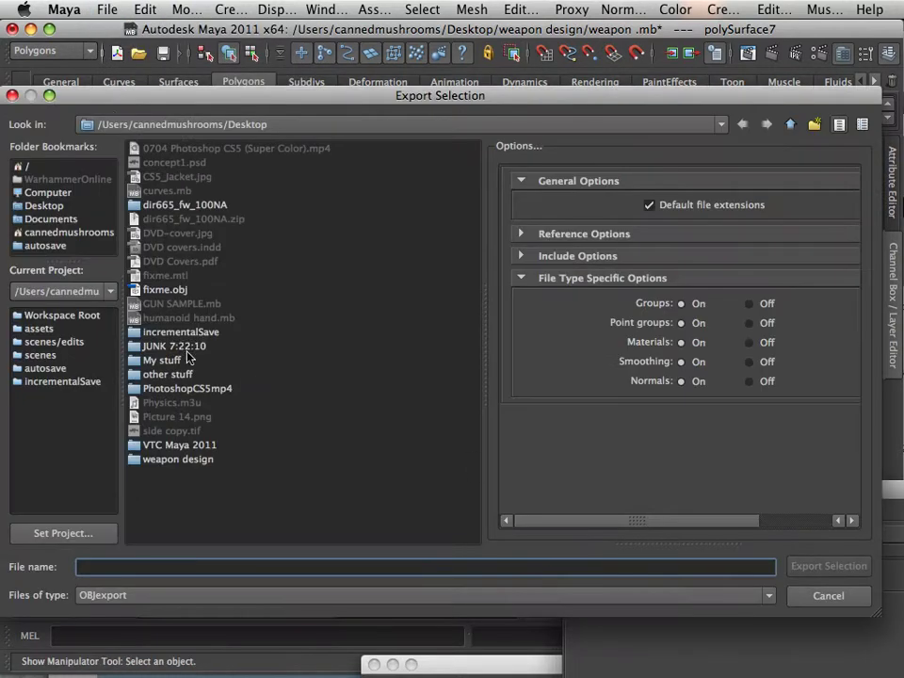
pyautogui.doubleClick(167, 290)
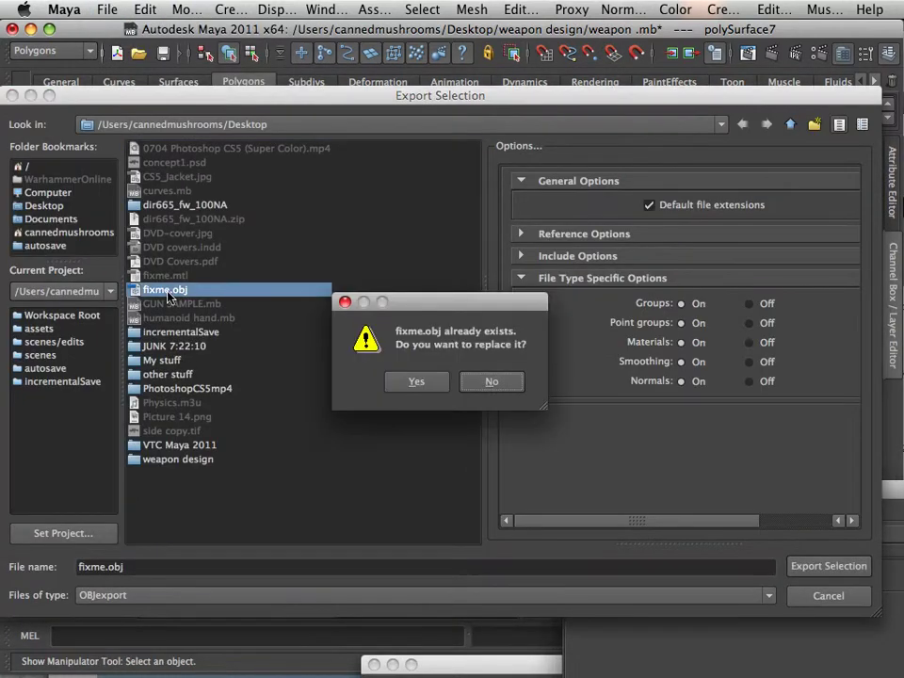
pyautogui.click(395, 384)
# - Move the original body straight down to a Translate Y of about -4.042, clearing the space it occupied
pyautogui.press('q')
pyautogui.scroll(3, 367, 403)
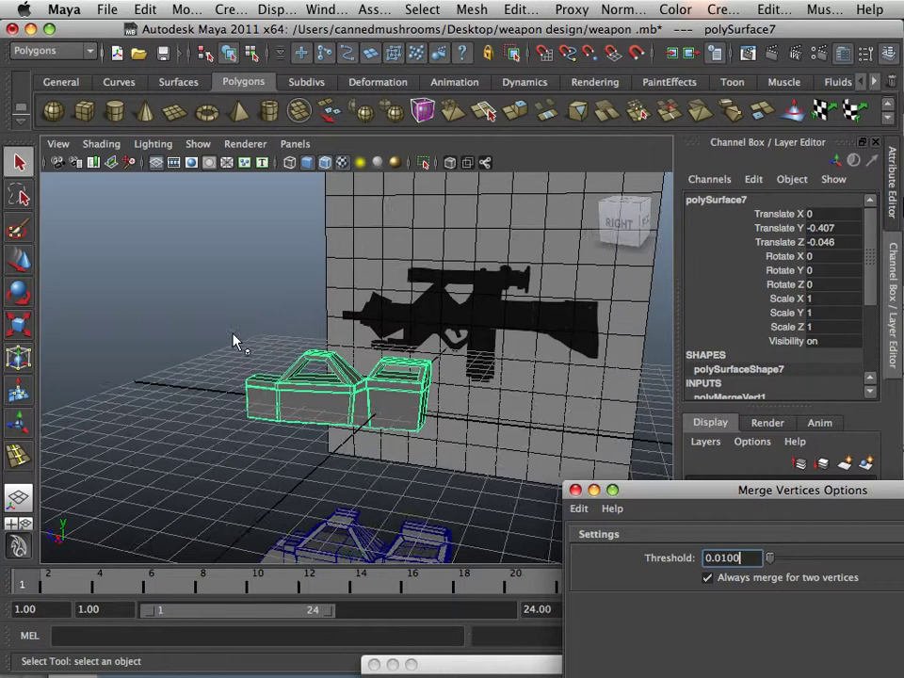
pyautogui.press('w')
pyautogui.click(306, 350)
pyautogui.moveTo(389, 350); pyautogui.dragTo(386, 450)
# - Import fixme.obj from the Desktop into the scene
pyautogui.click(107, 10)
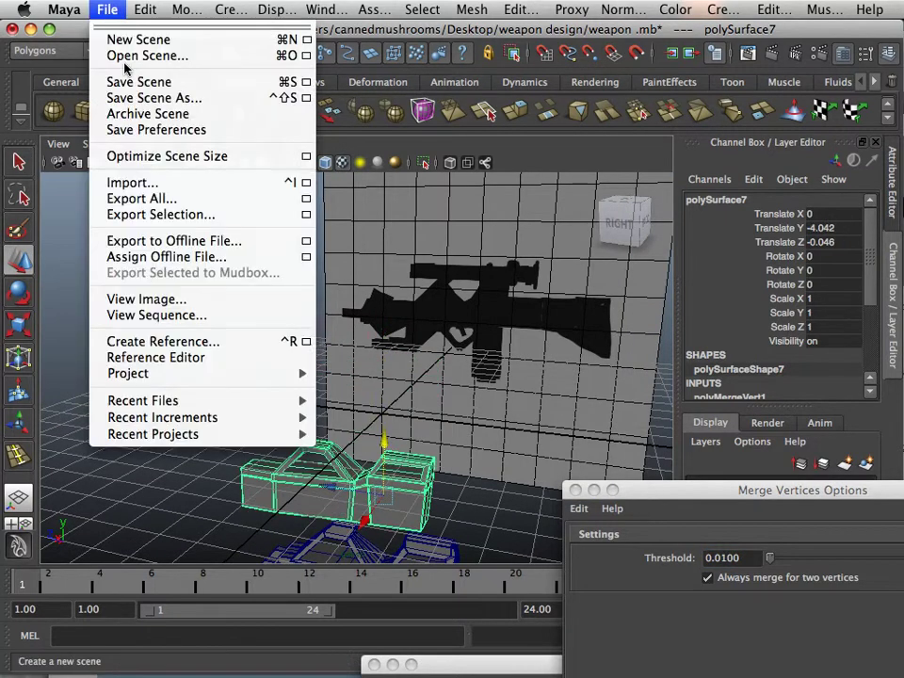
pyautogui.click(164, 183)
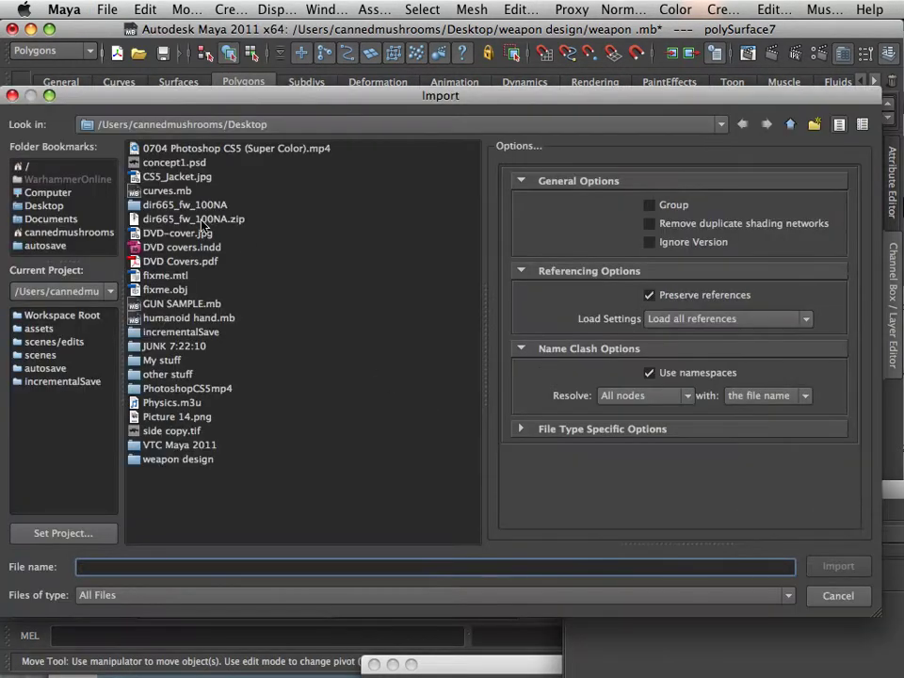
pyautogui.doubleClick(174, 291)
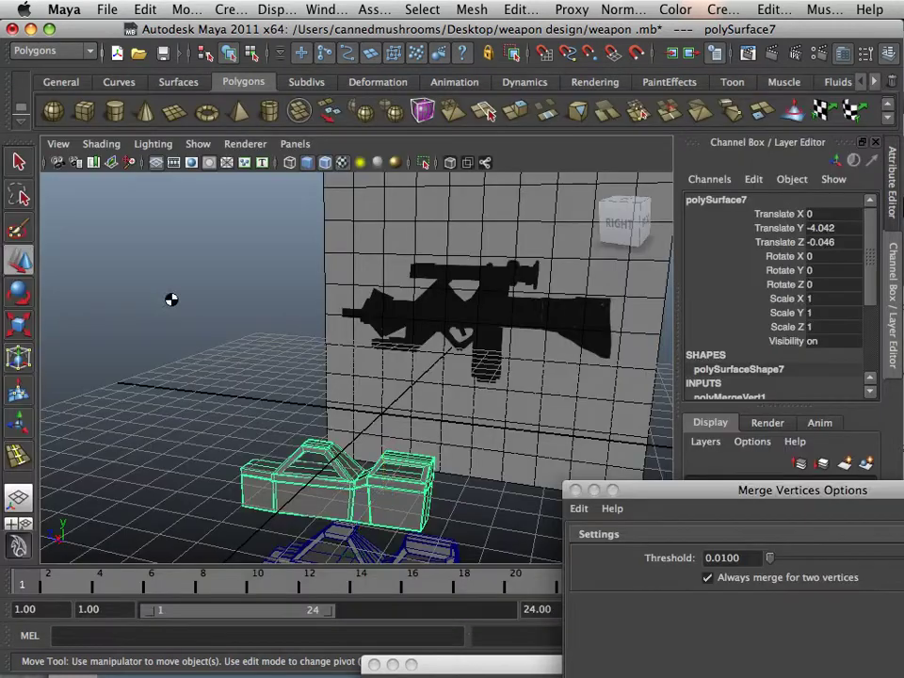
# - Insert an edge loop around the inner walls of the imported body's first opening, close to the rim on each side
pyautogui.scroll(5, 337, 349)
pyautogui.keyDown('alt'); pyautogui.moveTo(221, 365); pyautogui.dragTo(395, 360, button='middle'); pyautogui.keyUp('alt')
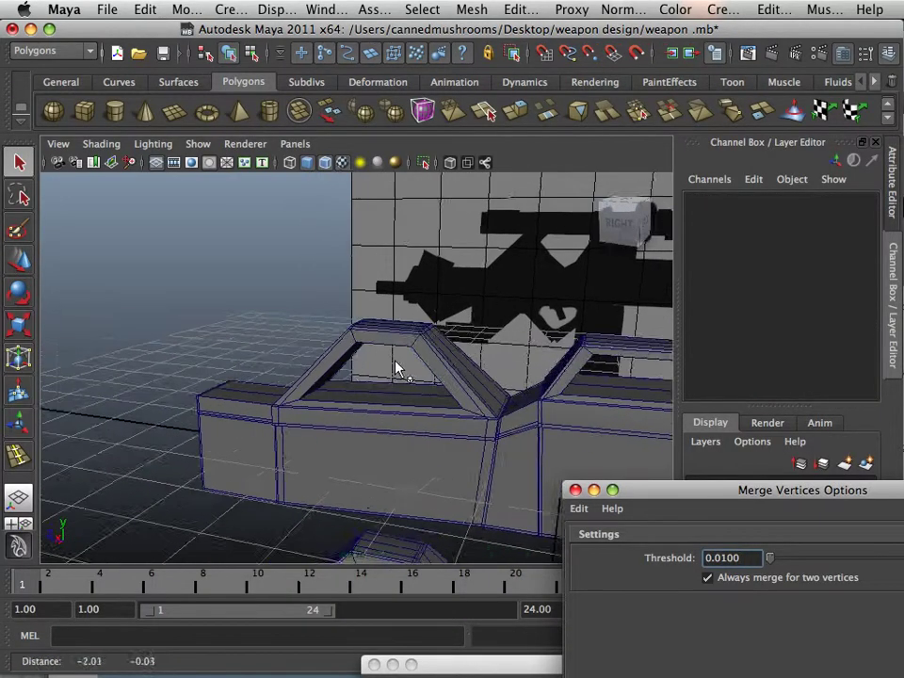
pyautogui.keyDown('alt'); pyautogui.moveTo(395, 360); pyautogui.dragTo(262, 367); pyautogui.keyUp('alt')
pyautogui.keyDown('alt'); pyautogui.moveTo(262, 368); pyautogui.dragTo(426, 399, button='right'); pyautogui.keyUp('alt')
pyautogui.keyDown('alt'); pyautogui.moveTo(426, 399); pyautogui.dragTo(301, 371); pyautogui.keyUp('alt')
pyautogui.moveTo(302, 371)
pyautogui.keyDown('alt'); pyautogui.mouseDown(button='middle')
pyautogui.moveTo(164, 356)
pyautogui.moveTo(146, 345)
pyautogui.mouseUp(button='middle'); pyautogui.keyUp('alt')
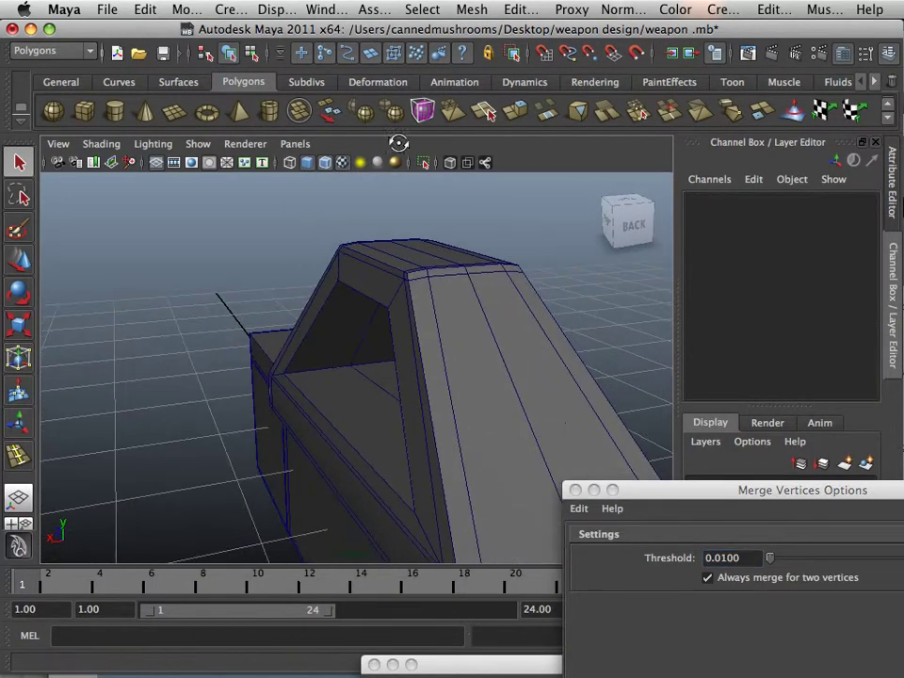
pyautogui.click(468, 9)
pyautogui.moveTo(516, 10)
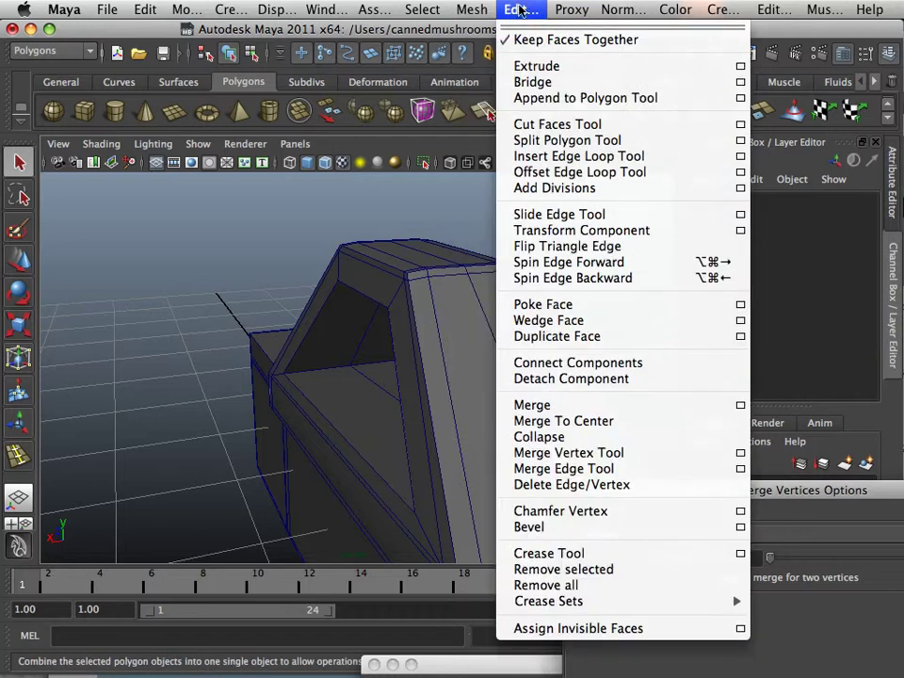
pyautogui.click(572, 156)
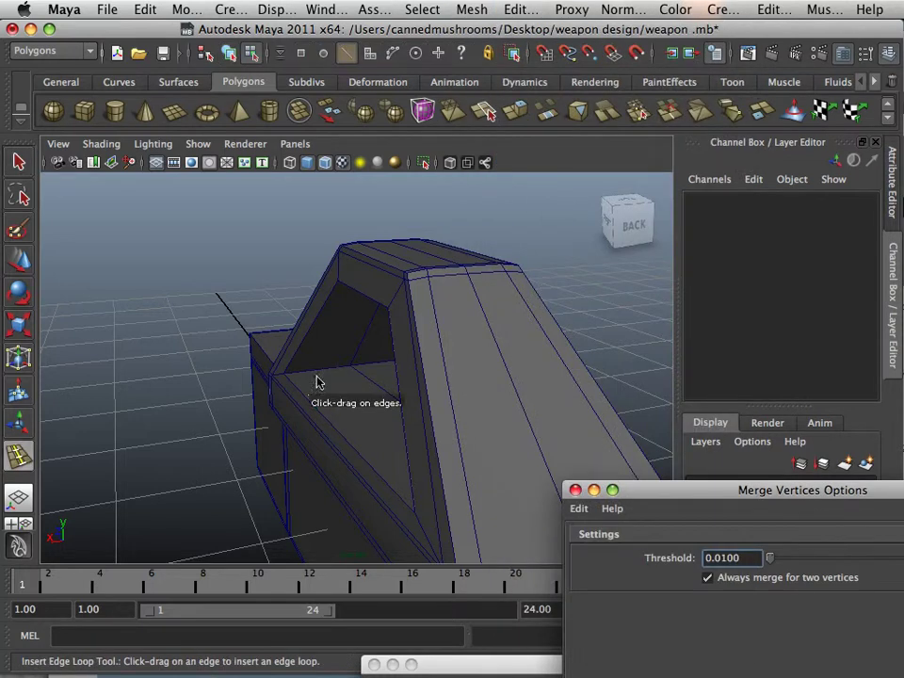
pyautogui.click(308, 375)
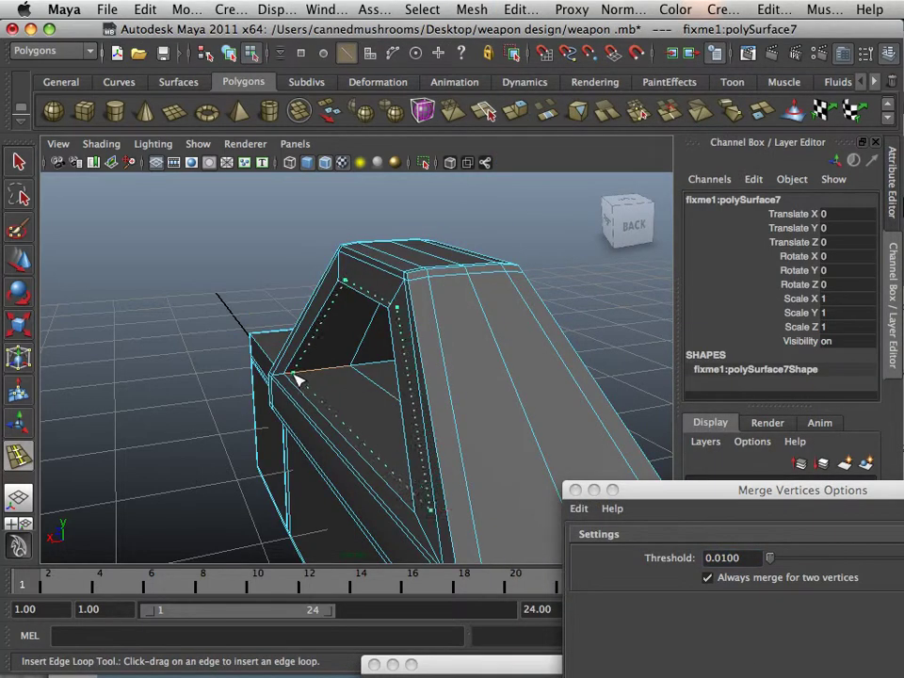
pyautogui.keyDown('alt'); pyautogui.moveTo(297, 378); pyautogui.dragTo(283, 358); pyautogui.keyUp('alt')
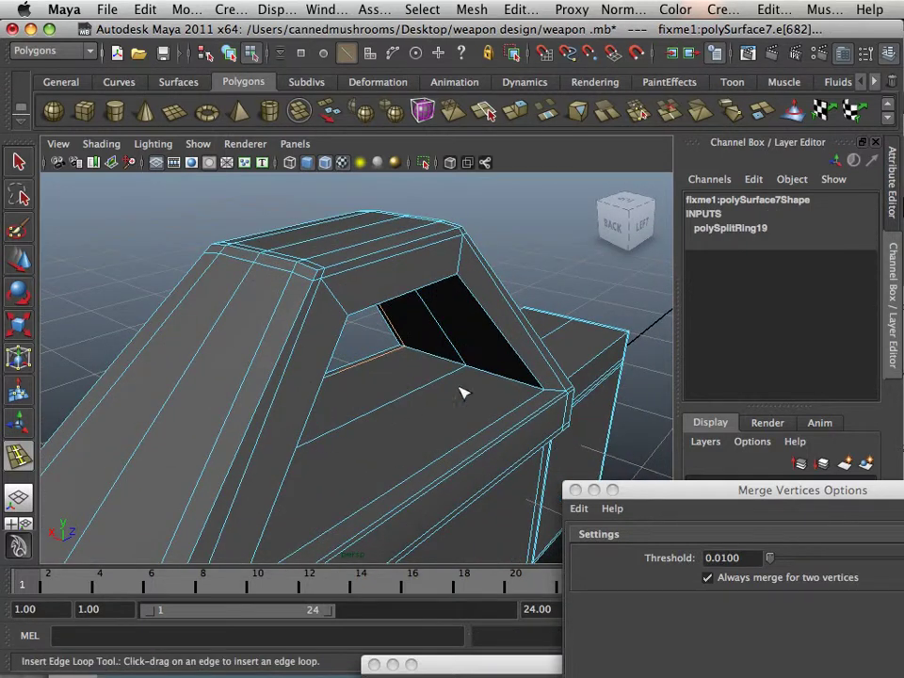
pyautogui.click(538, 396)
# - Insert edge loops around the inner walls of the second opening, close to the rim on both sides of the body
pyautogui.keyDown('alt'); pyautogui.moveTo(446, 418); pyautogui.dragTo(490, 222, button='right'); pyautogui.keyUp('alt')
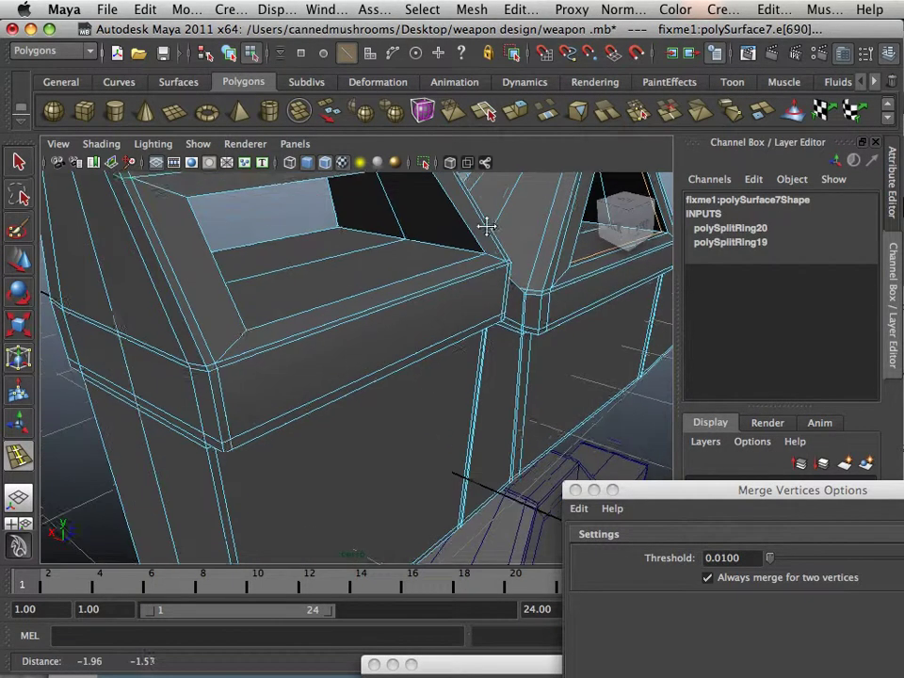
pyautogui.keyDown('alt'); pyautogui.moveTo(490, 222); pyautogui.dragTo(431, 295); pyautogui.keyUp('alt')
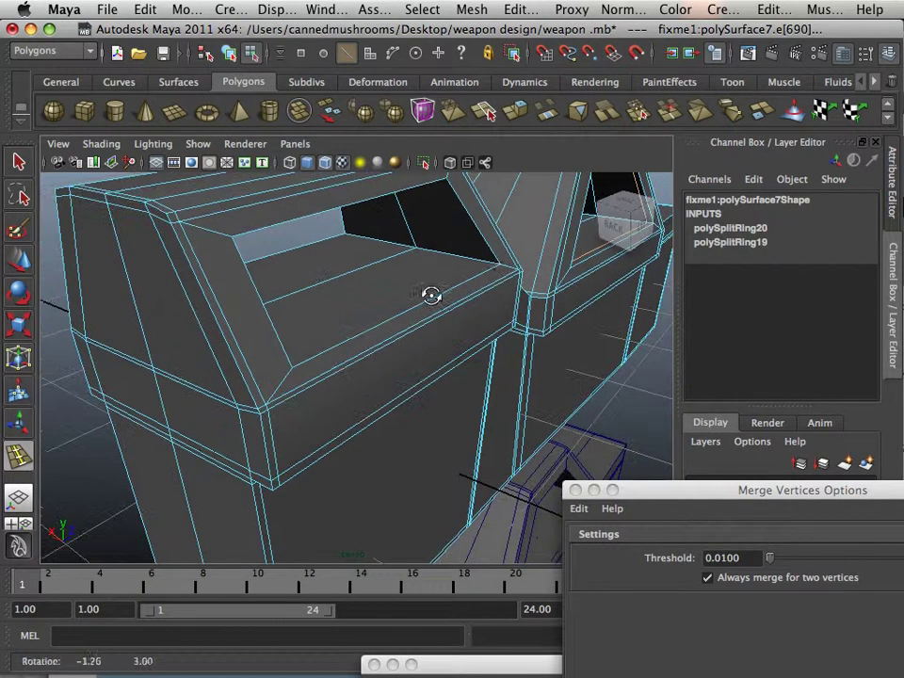
pyautogui.click(493, 267)
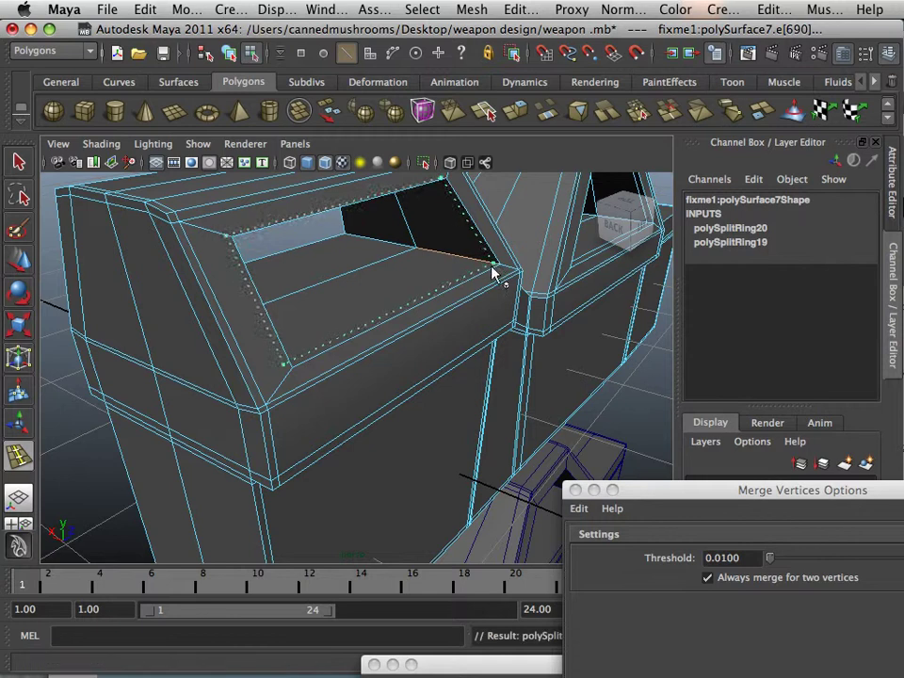
pyautogui.click(352, 241)
# - Preview the body smoothed to check the rounding of both openings, and return it to the unsmoothed display
pyautogui.keyDown('alt'); pyautogui.moveTo(170, 283); pyautogui.dragTo(258, 328); pyautogui.keyUp('alt')
pyautogui.keyDown('alt'); pyautogui.moveTo(258, 329); pyautogui.dragTo(367, 366, button='middle'); pyautogui.keyUp('alt')
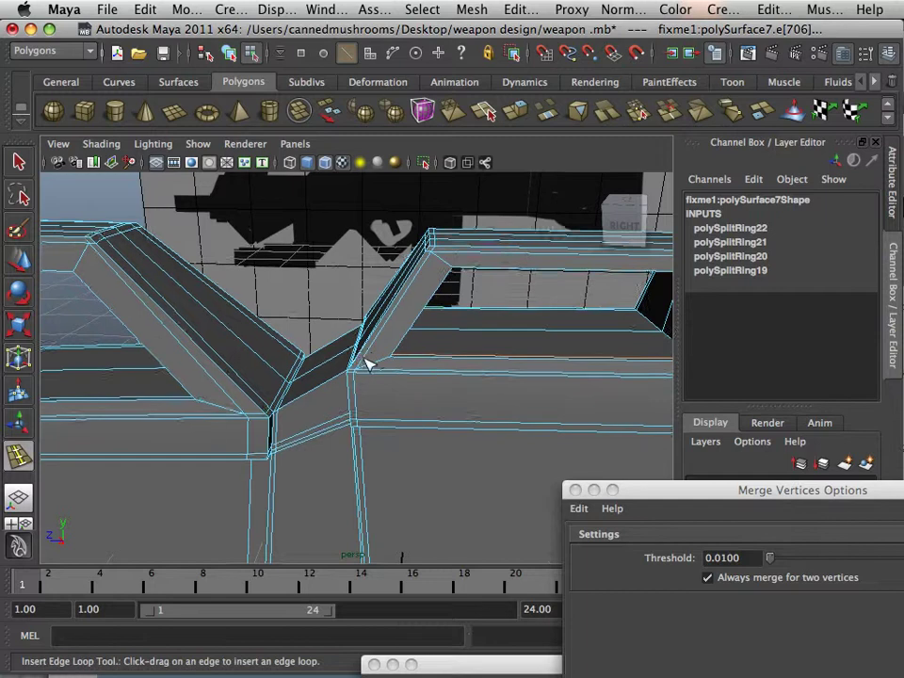
pyautogui.scroll(-2, 366, 362)
pyautogui.press('3')
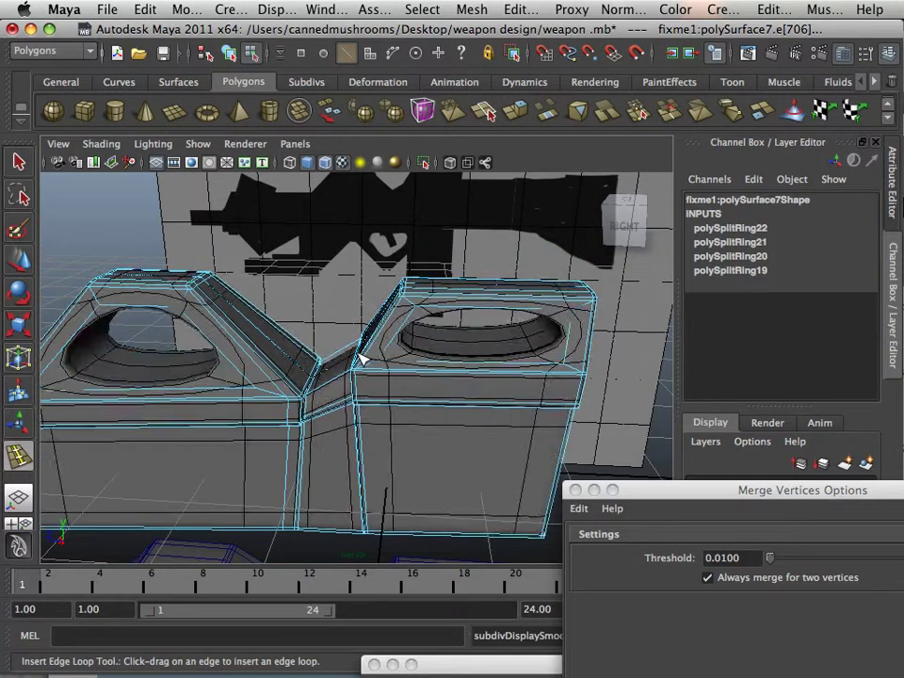
pyautogui.press('1')
pyautogui.press('3')
pyautogui.press('1')
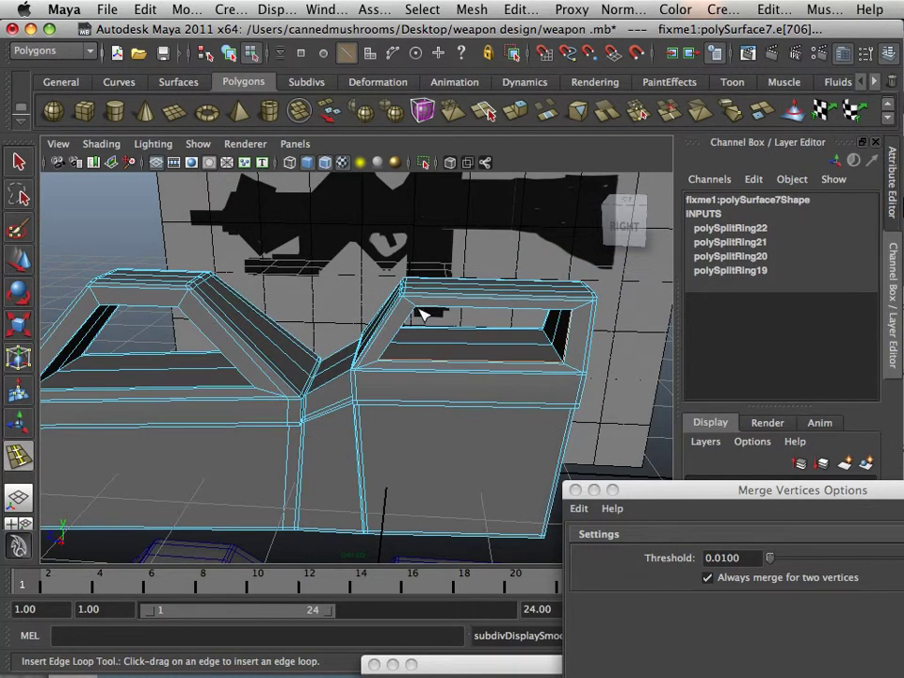
# - Insert edge loops across the upper bars of both openings, close to each of their upper corners
pyautogui.scroll(2, 422, 309)
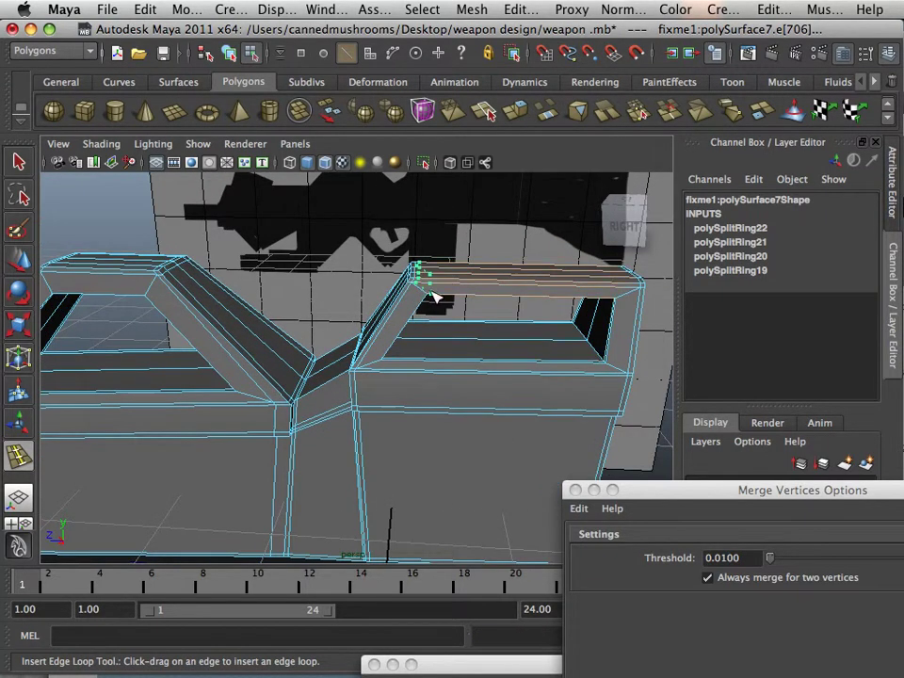
pyautogui.moveTo(429, 294); pyautogui.dragTo(426, 294)
pyautogui.moveTo(618, 298); pyautogui.dragTo(612, 301)
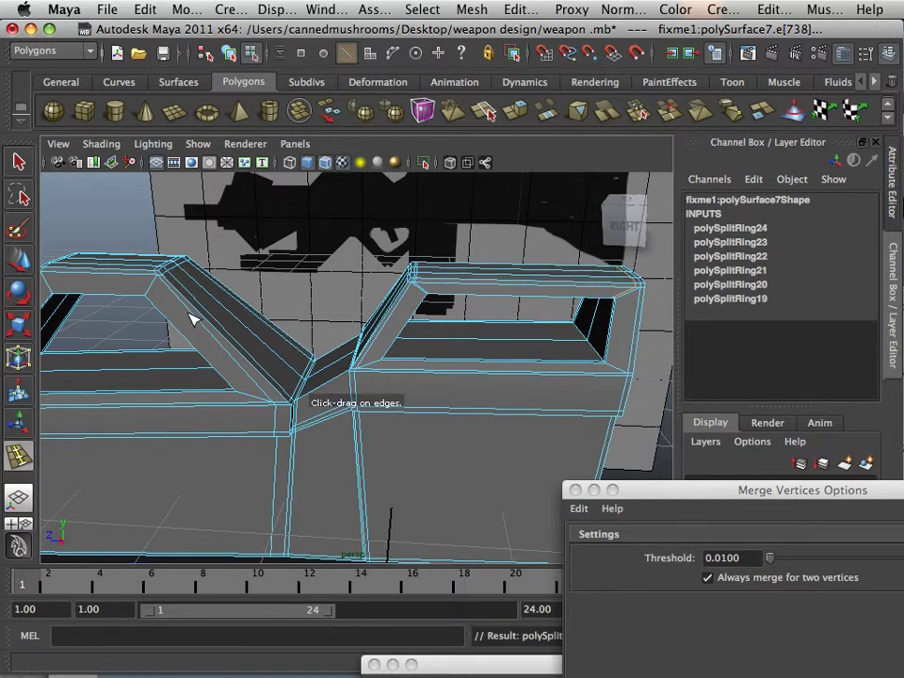
pyautogui.keyDown('alt'); pyautogui.moveTo(192, 320); pyautogui.dragTo(219, 314); pyautogui.keyUp('alt')
pyautogui.moveTo(307, 313); pyautogui.dragTo(309, 316)
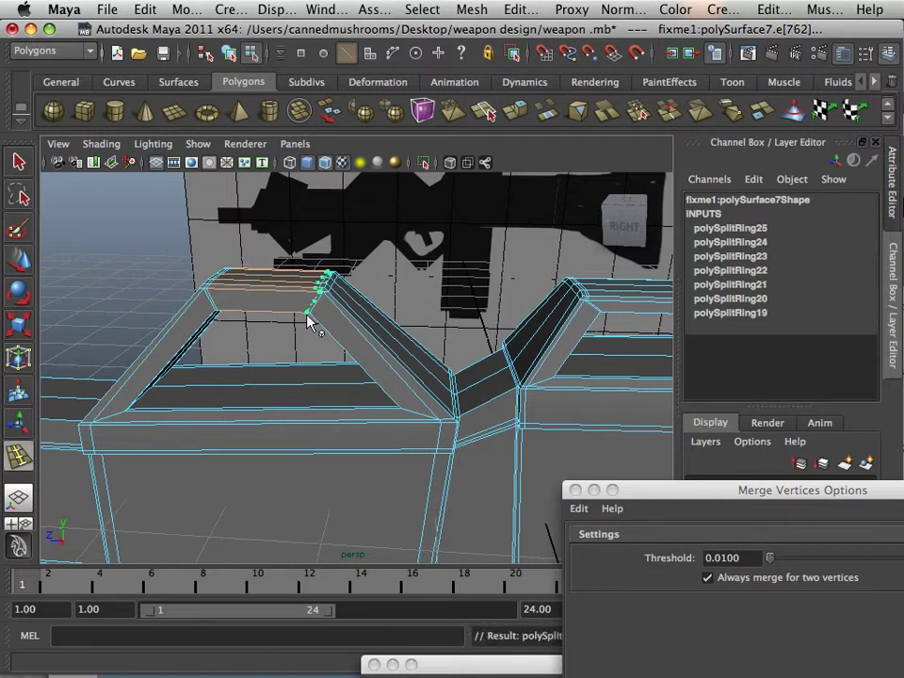
# - Inspect the new loops at the first opening's upper corner and toggle the smooth preview on and off
pyautogui.scroll(3, 310, 316)
pyautogui.keyDown('alt'); pyautogui.moveTo(282, 401); pyautogui.dragTo(282, 398, button='middle'); pyautogui.keyUp('alt')
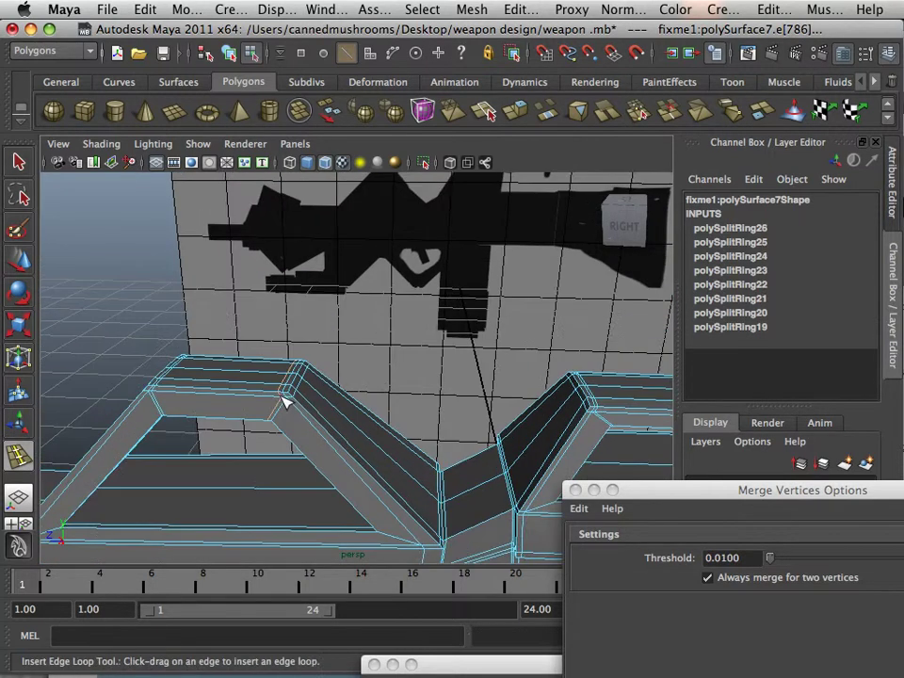
pyautogui.scroll(2, 251, 422)
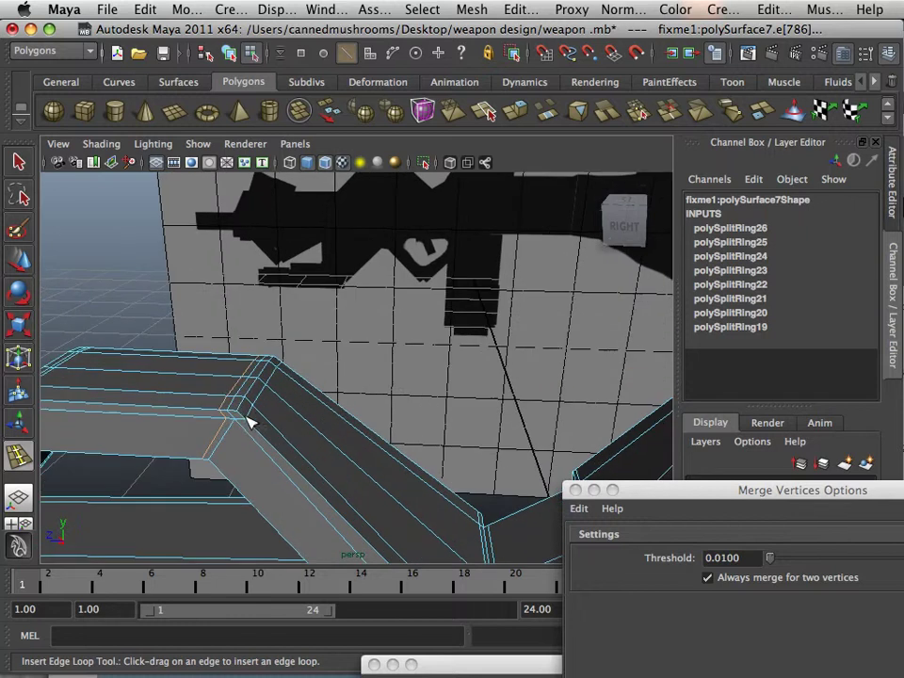
pyautogui.scroll(-3, 250, 422)
pyautogui.press('3')
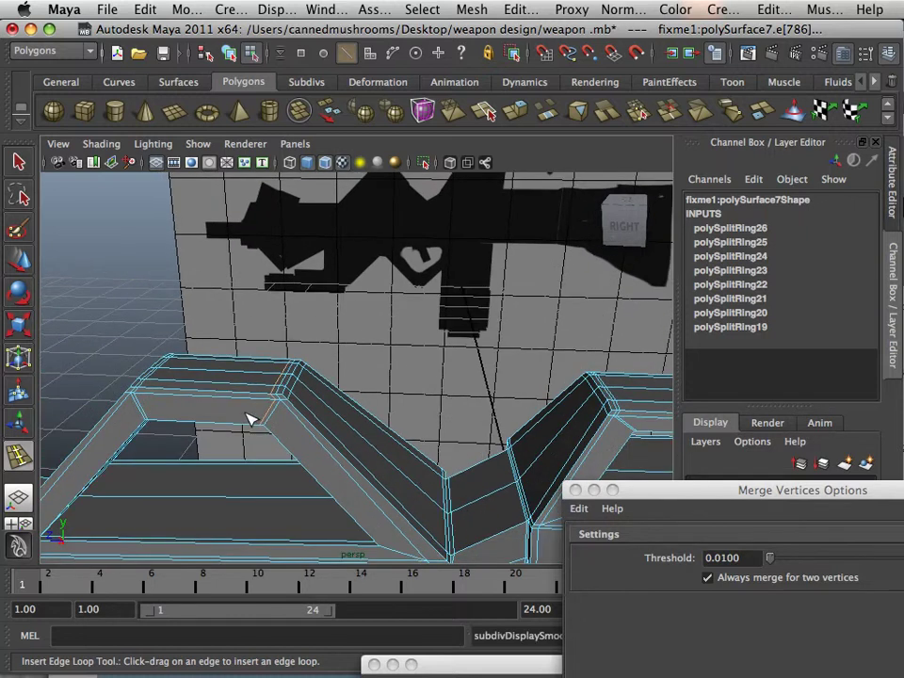
pyautogui.keyDown('alt'); pyautogui.moveTo(251, 420); pyautogui.dragTo(269, 446); pyautogui.keyUp('alt')
pyautogui.press('1')
# - Insert two vertical edge loops through the first opening's lower bar, close to its lower corners
pyautogui.keyDown('alt'); pyautogui.moveTo(323, 460); pyautogui.dragTo(343, 480); pyautogui.keyUp('alt')
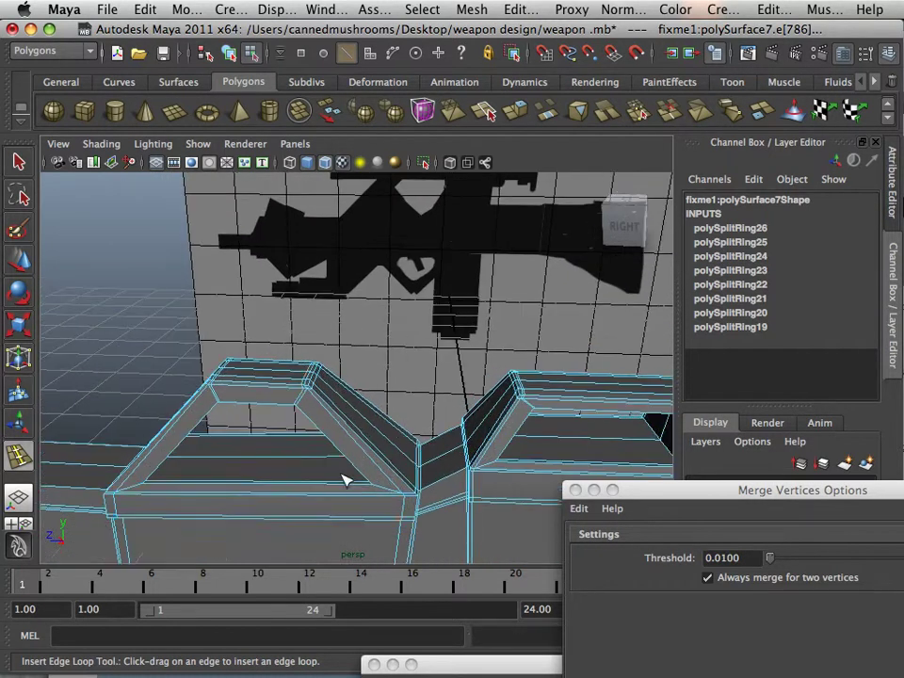
pyautogui.click(367, 489)
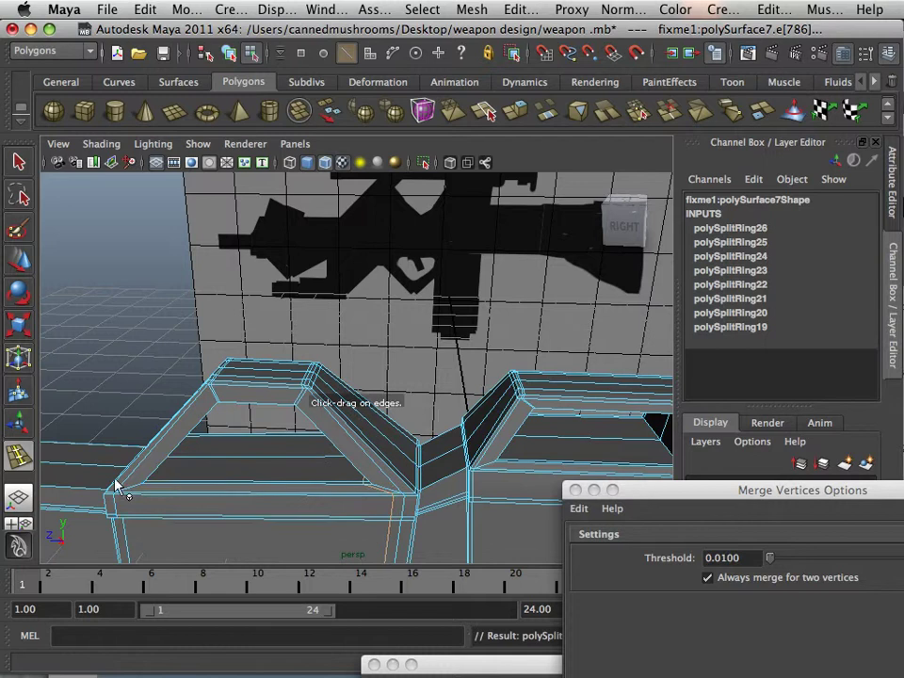
pyautogui.moveTo(153, 488); pyautogui.dragTo(173, 491)
# - Insert two vertical edge loops through the second opening's lower bar, close to its lower corners
pyautogui.keyDown('alt'); pyautogui.moveTo(337, 470); pyautogui.dragTo(141, 439); pyautogui.keyUp('alt')
pyautogui.scroll(5, 659, 440)
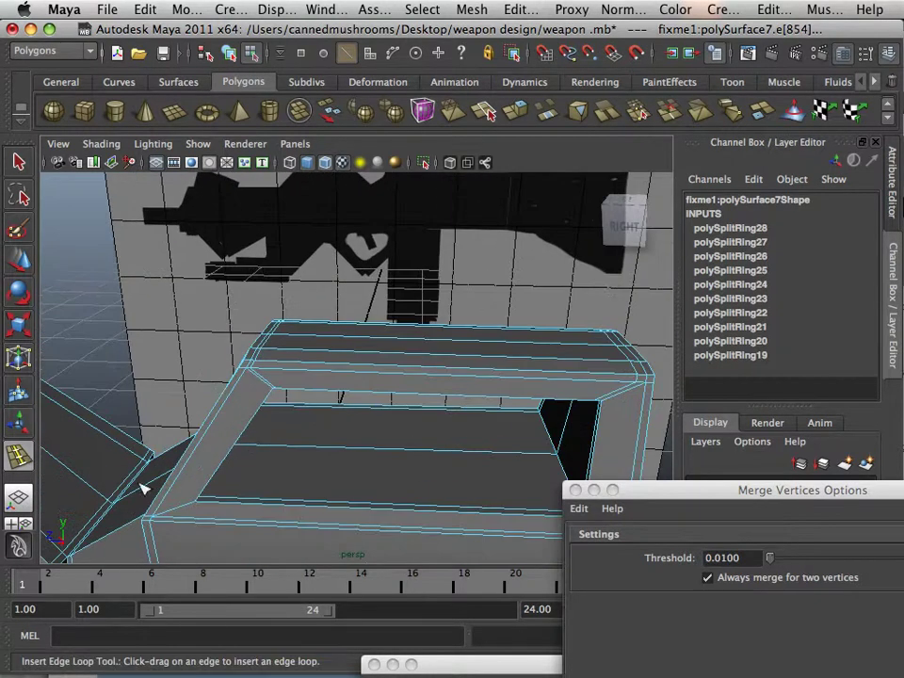
pyautogui.keyDown('alt'); pyautogui.moveTo(142, 483); pyautogui.dragTo(2, 295, button='middle'); pyautogui.keyUp('alt')
pyautogui.keyDown('alt'); pyautogui.moveTo(181, 270); pyautogui.dragTo(292, 349); pyautogui.keyUp('alt')
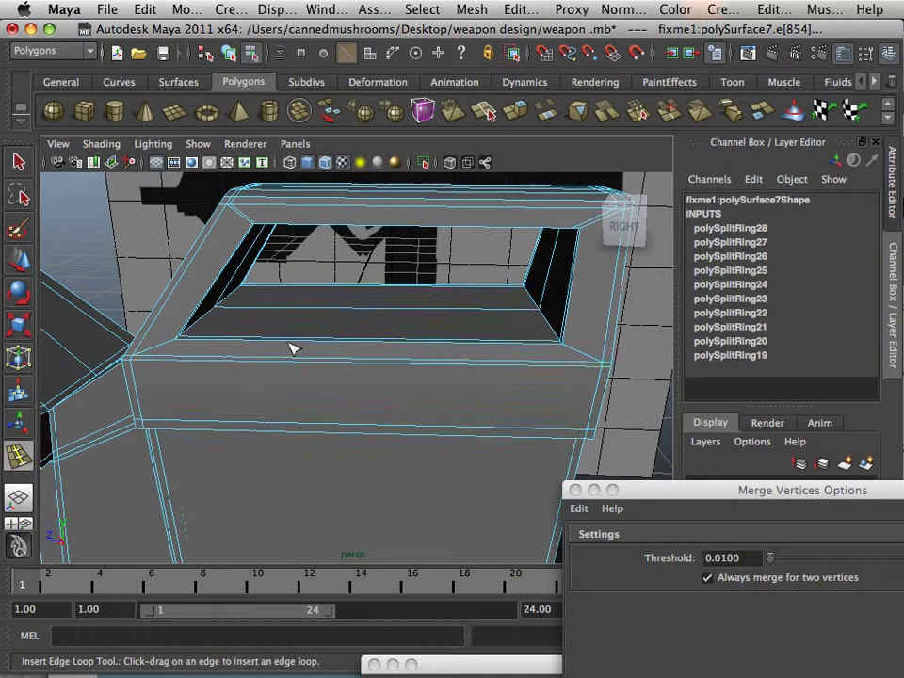
pyautogui.moveTo(188, 343); pyautogui.dragTo(190, 343)
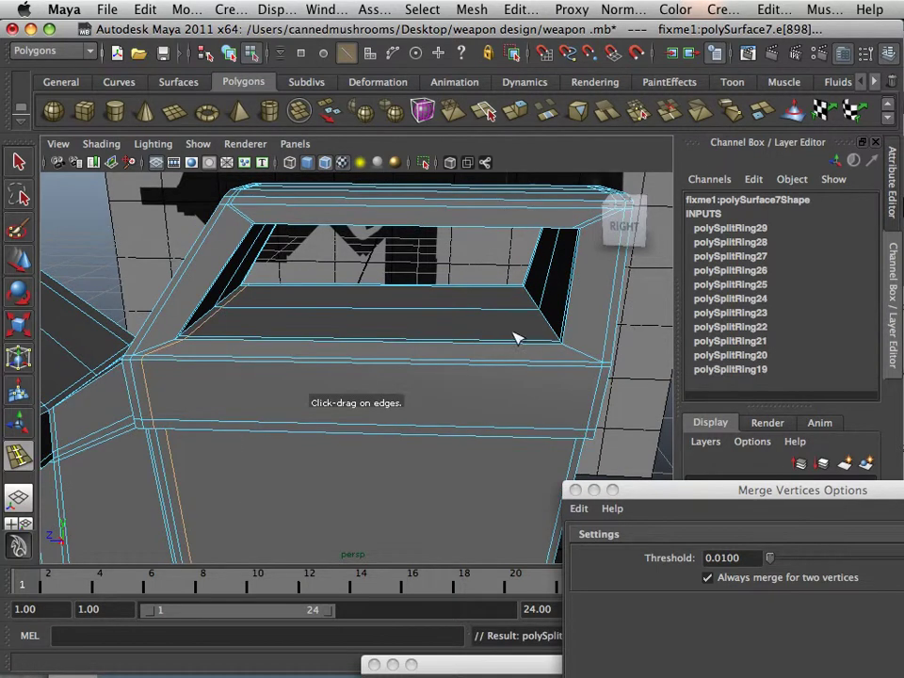
pyautogui.moveTo(552, 341); pyautogui.dragTo(560, 344)
# - Preview the body smoothed and examine the tightened corners of both openings
pyautogui.keyDown('alt'); pyautogui.moveTo(461, 338); pyautogui.dragTo(414, 327, button='right'); pyautogui.keyUp('alt')
pyautogui.press('3')
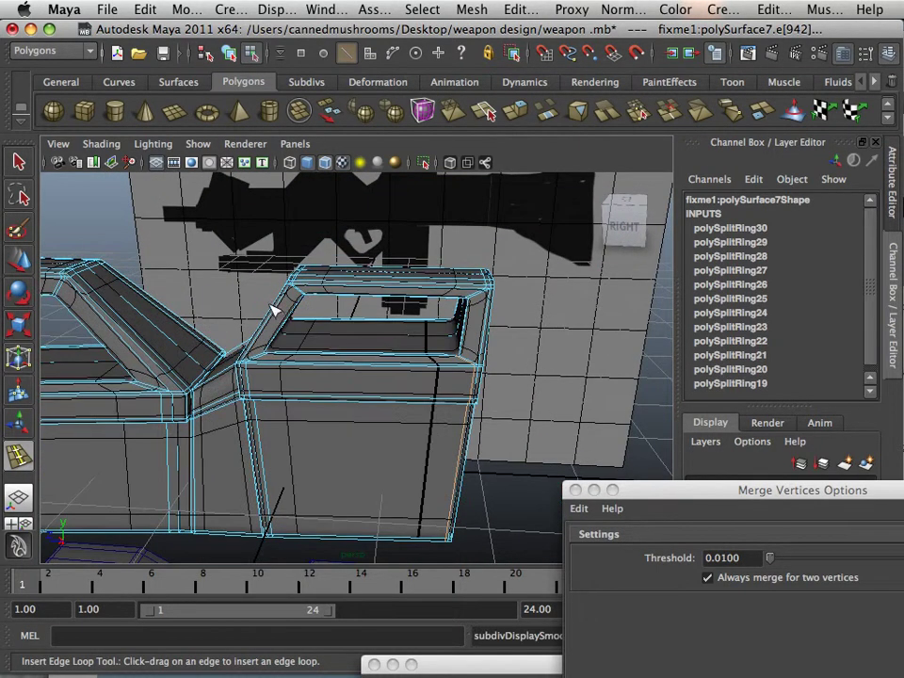
pyautogui.keyDown('alt'); pyautogui.moveTo(273, 308); pyautogui.dragTo(439, 328); pyautogui.keyUp('alt')
pyautogui.scroll(-5, 404, 323)
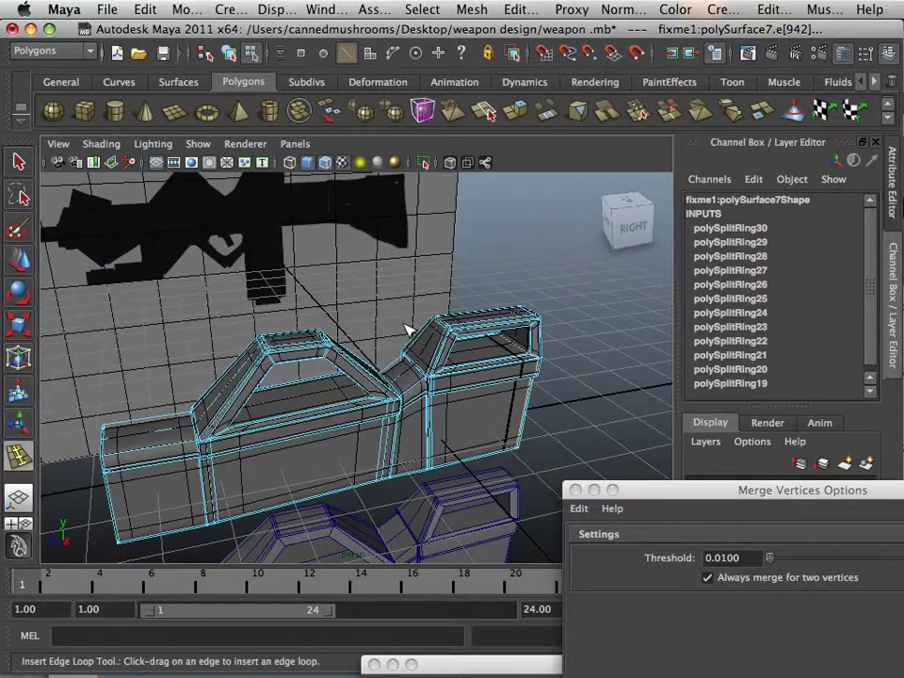